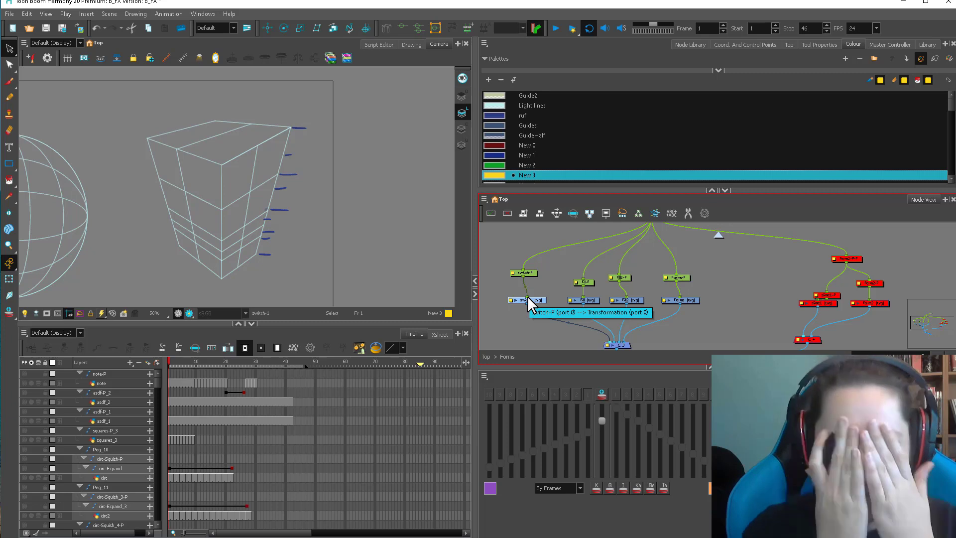
Switch to the Brush and nudge the sketch drawing node into line beneath its peg in the node network.
click(395, 254)
key(alt+b)
key(1)
key(space)
drag(370, 288, 411, 300)
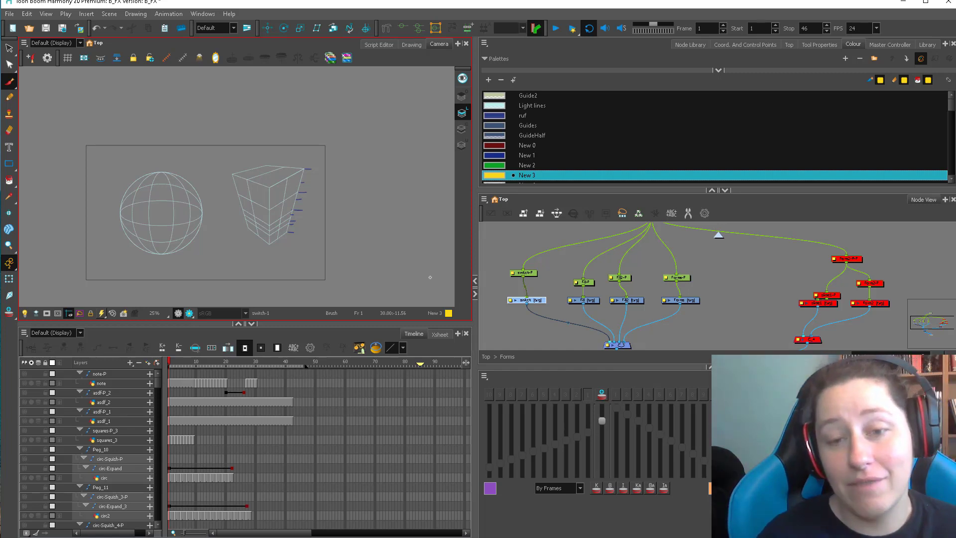
click(551, 291)
drag(531, 300, 526, 300)
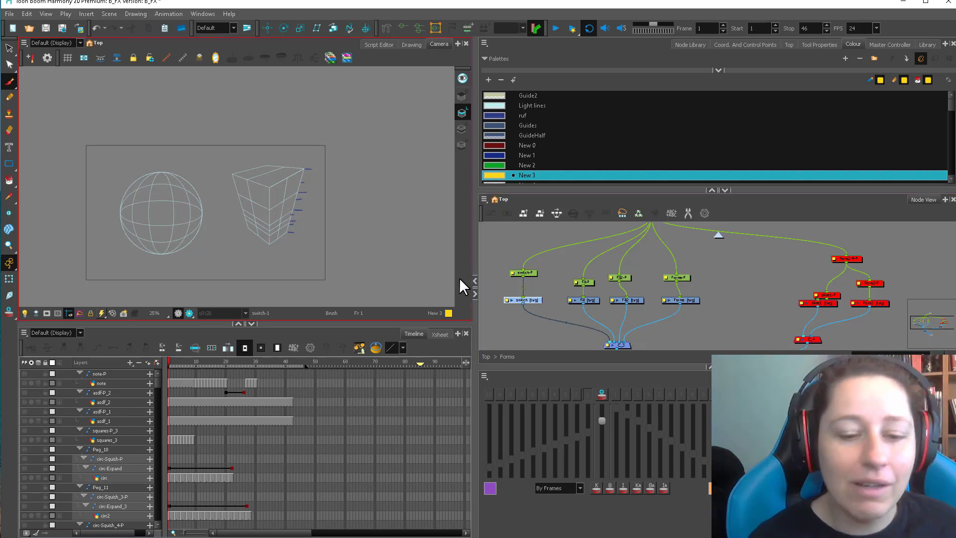
Outline the sphere's bottom cap with a yellow brush stroke along the lowest latitude line and fill it with yellow.
key(2)
key(2)
key(space)
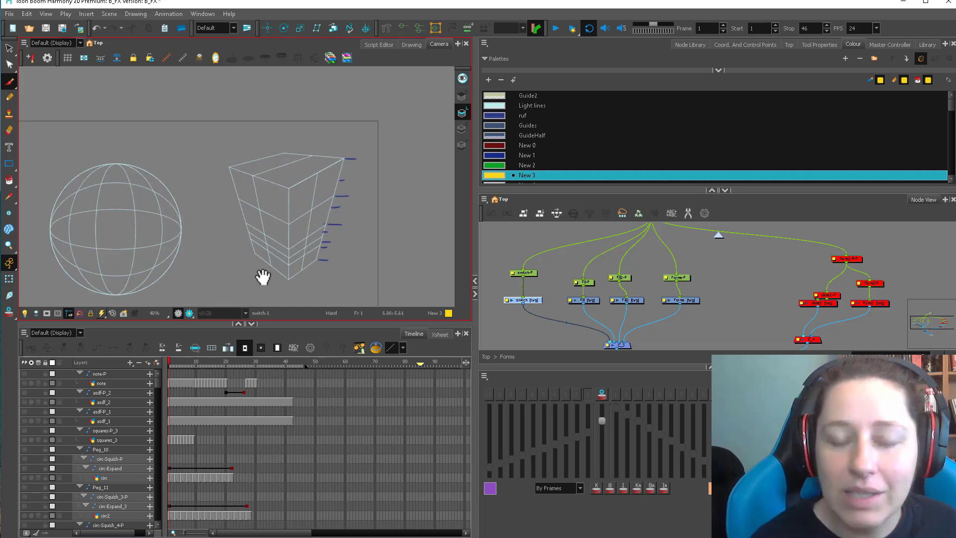
drag(263, 277, 370, 210)
key(2)
key(2)
mouse_move(290, 254)
mouse_down()
mouse_move(304, 280)
mouse_move(271, 250)
mouse_move(245, 257)
mouse_up()
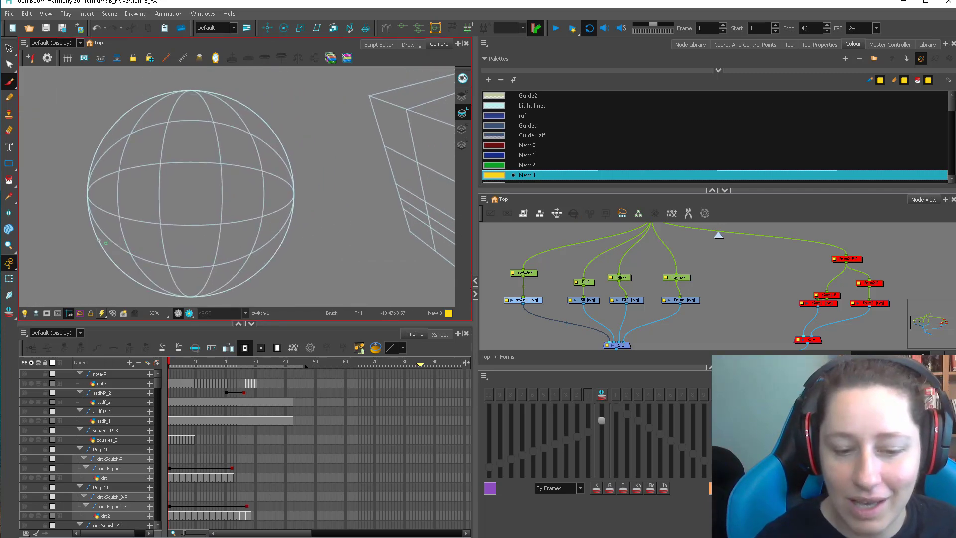
mouse_move(110, 254)
mouse_down()
mouse_move(167, 268)
mouse_move(237, 268)
mouse_move(275, 249)
mouse_move(230, 237)
mouse_move(137, 241)
mouse_move(117, 259)
mouse_move(255, 261)
mouse_move(119, 258)
mouse_move(153, 294)
mouse_move(188, 299)
mouse_move(275, 250)
mouse_up()
key(alt+i)
click(241, 284)
key(alt+b)
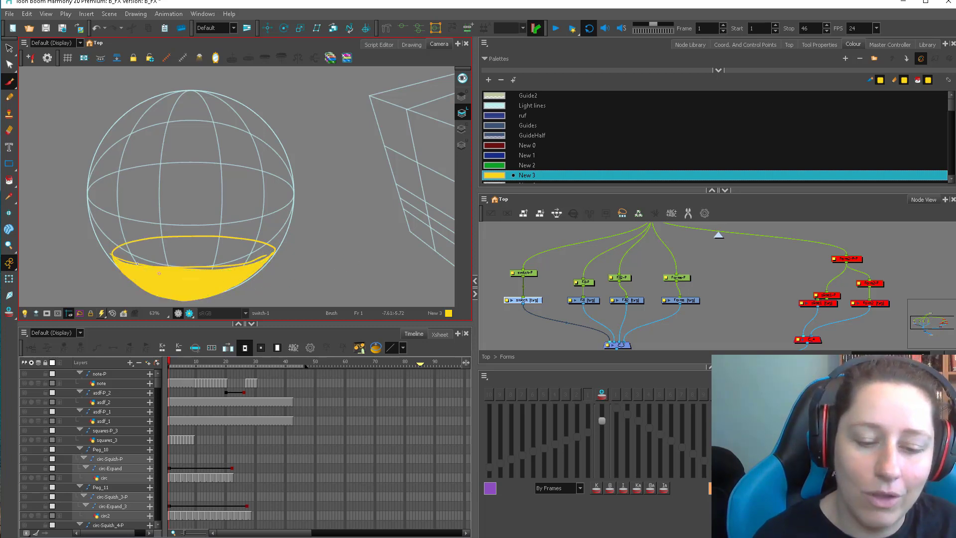
Try adding a second yellow elliptical outline around the rim of the sphere's filled cap.
mouse_move(132, 241)
mouse_down()
mouse_move(206, 267)
mouse_move(273, 253)
mouse_up()
drag(273, 253, 207, 268)
key(alt+i)
click(234, 269)
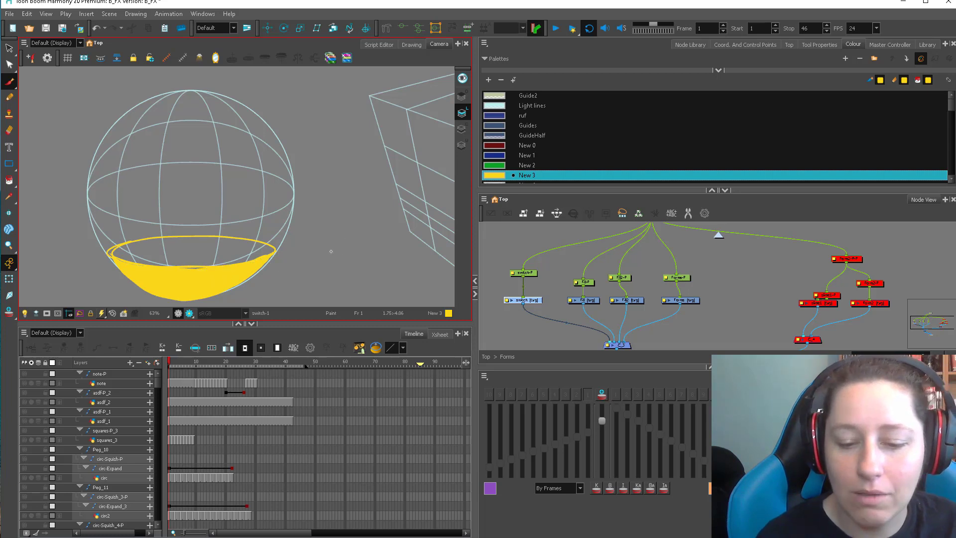
Sketch yellow latitude rings around the sphere's middle and upper part, and clear all yellow artwork from the sphere.
key(2)
key(2)
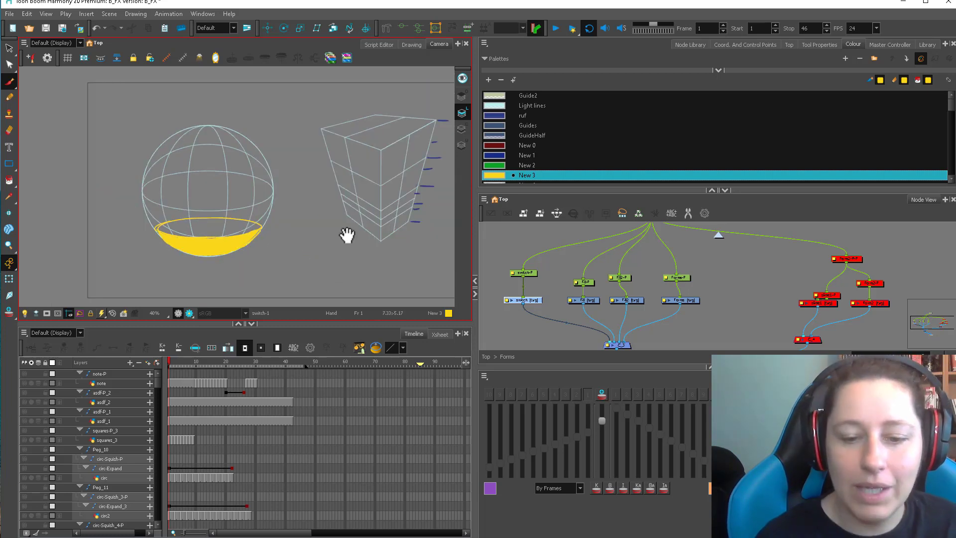
drag(346, 235, 370, 241)
mouse_move(185, 197)
mouse_down()
mouse_move(253, 211)
mouse_move(288, 203)
mouse_move(223, 191)
mouse_move(171, 205)
mouse_move(243, 210)
mouse_move(297, 200)
mouse_move(190, 191)
mouse_move(206, 180)
mouse_move(166, 187)
mouse_move(292, 186)
mouse_move(177, 186)
mouse_move(198, 183)
mouse_up()
drag(205, 172, 194, 170)
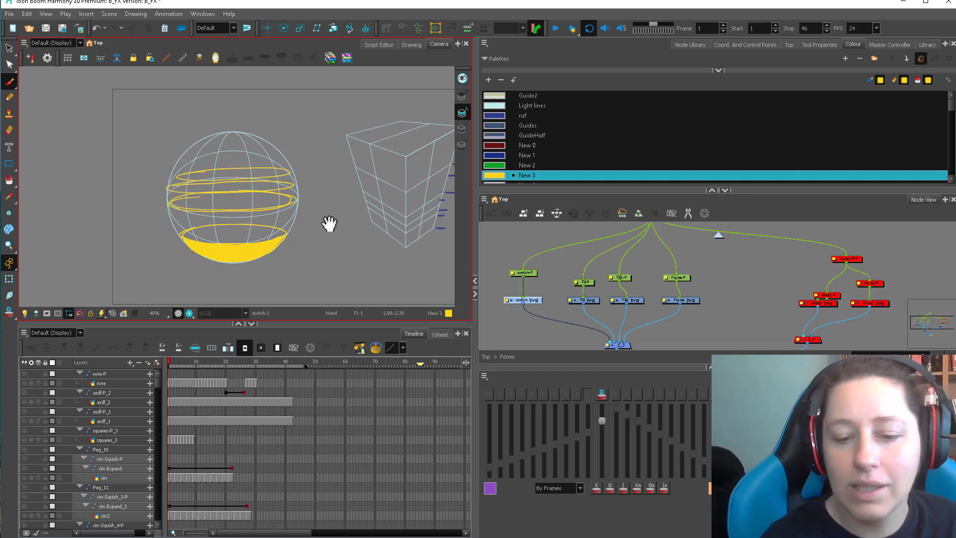
key(ctrl+a)
key(Delete)
Draw corner-to-corner yellow diagonals across the box's right face and a halving line through their crossing.
drag(410, 233, 295, 252)
key(2)
key(2)
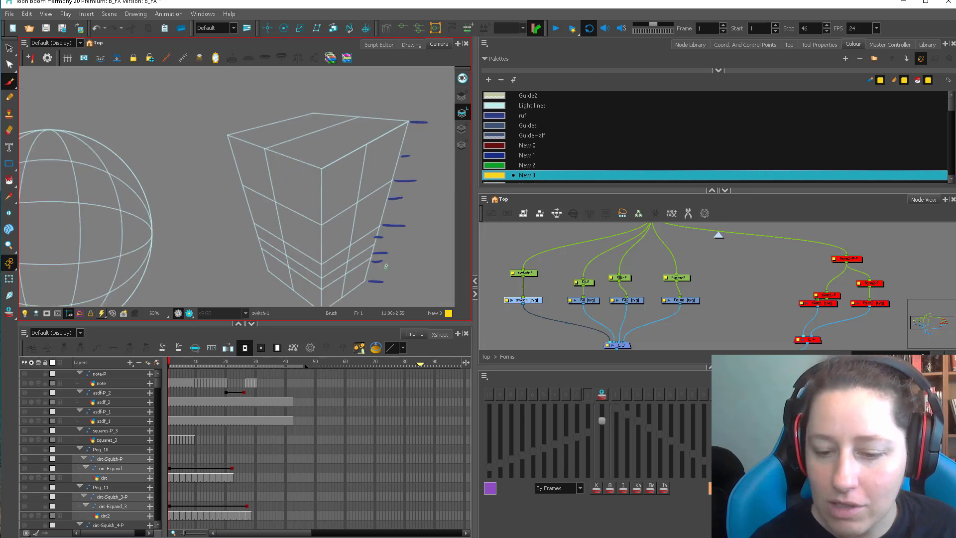
drag(410, 208, 342, 174)
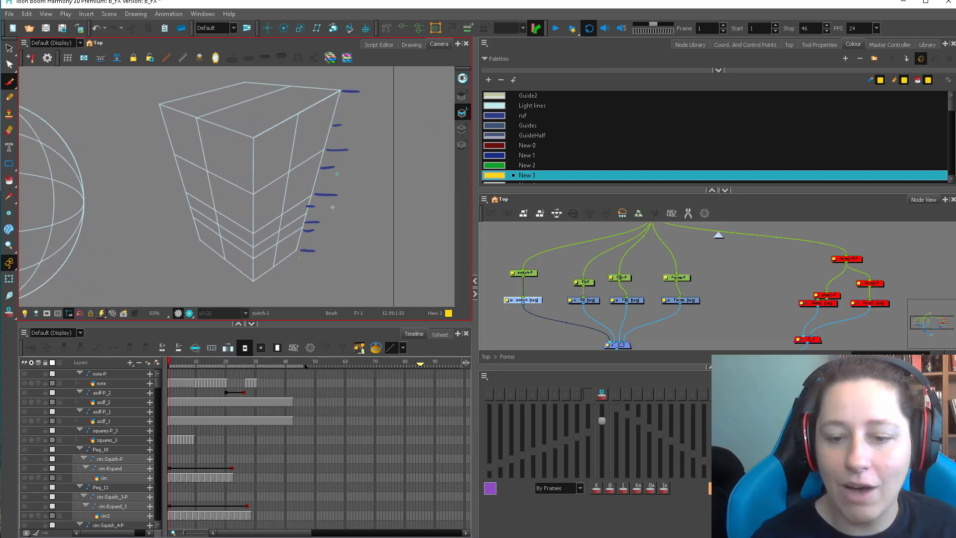
drag(361, 235, 369, 247)
drag(261, 292, 346, 102)
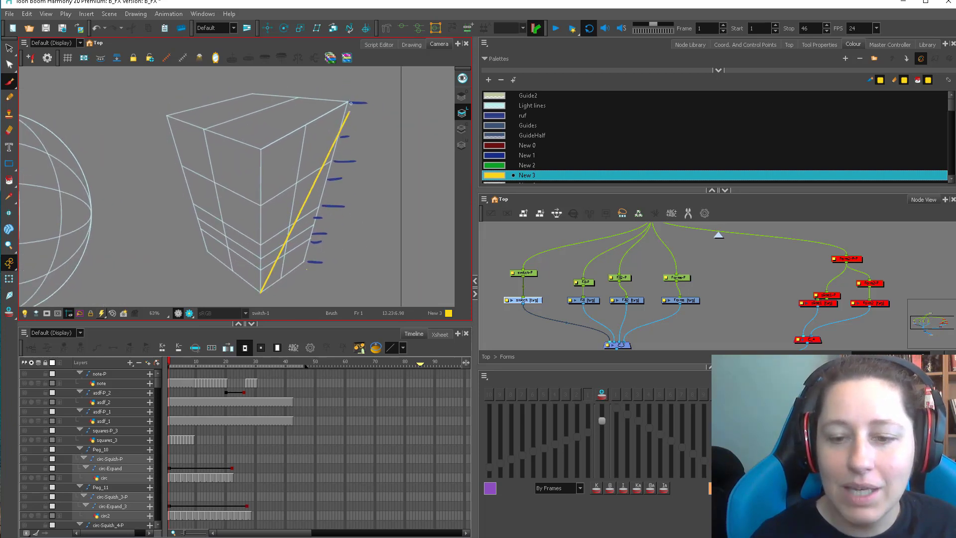
mouse_move(260, 148)
mouse_down()
mouse_move(296, 202)
mouse_move(305, 265)
mouse_move(305, 220)
mouse_move(319, 206)
mouse_up()
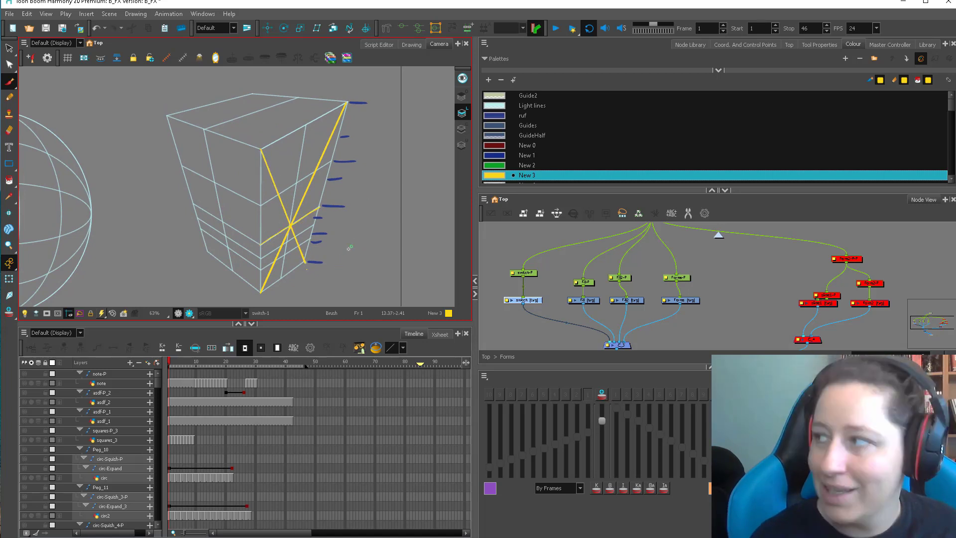
Draw crossing diagonals over the upper half of the box's right face, and delete all the yellow construction lines.
drag(260, 244, 347, 103)
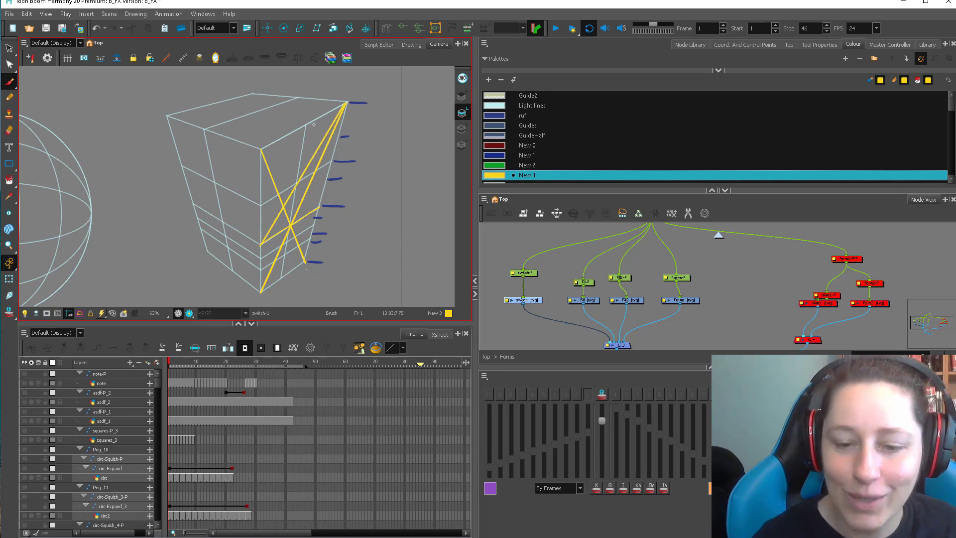
mouse_move(260, 149)
mouse_down()
mouse_move(319, 205)
mouse_move(313, 173)
mouse_move(331, 162)
mouse_up()
key(alt+s)
drag(261, 228, 328, 202)
key(Delete)
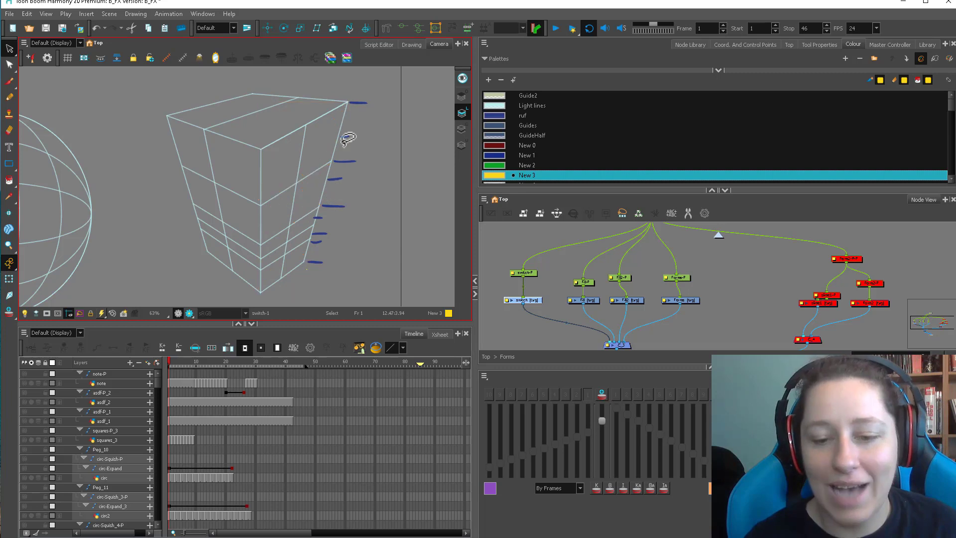
Trace the box's bottom edges and its two main horizontal division lines across both front faces in yellow.
key(alt+b)
key(alt+s)
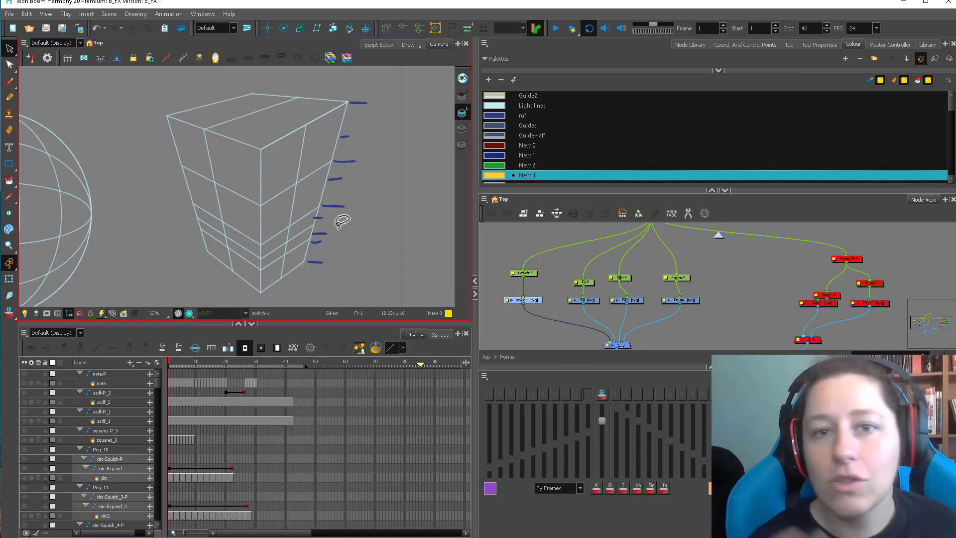
key(alt+b)
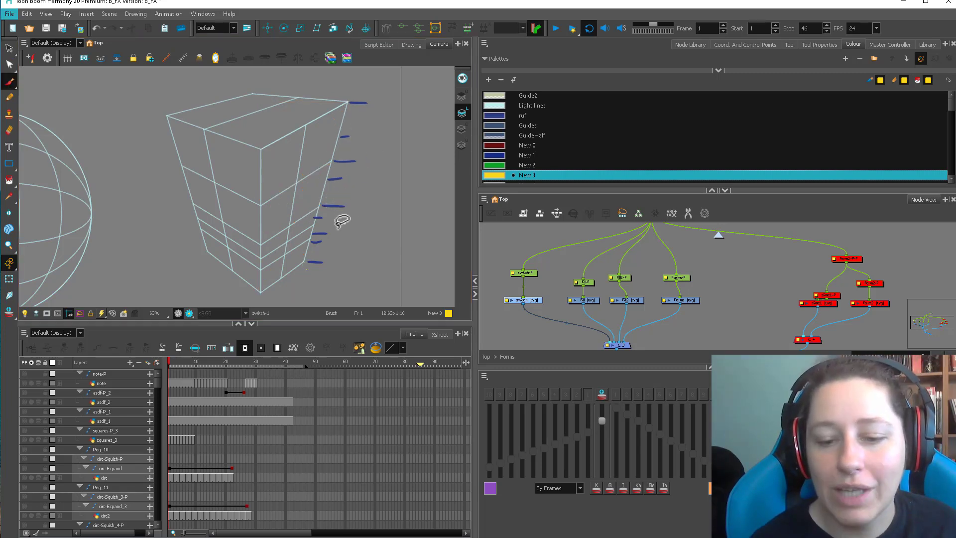
drag(260, 291, 304, 260)
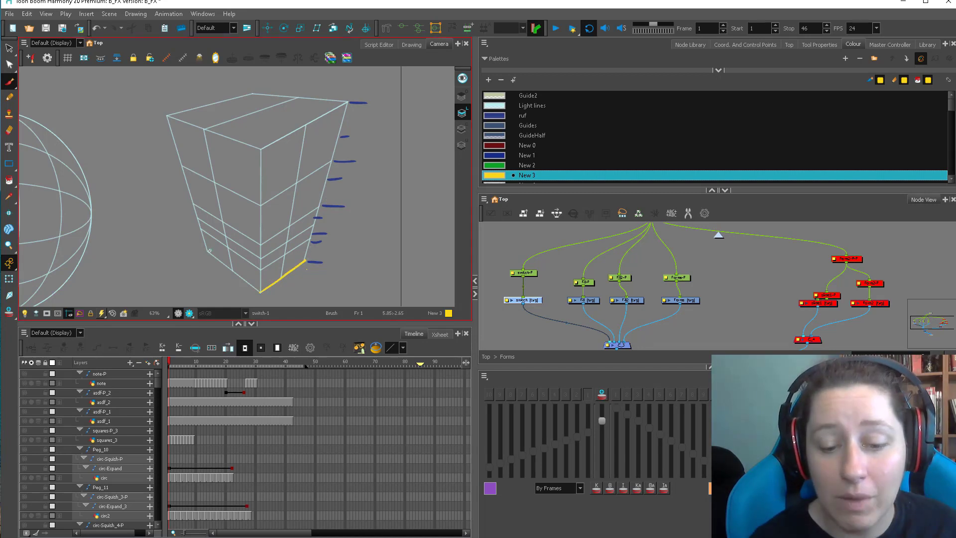
drag(209, 250, 260, 291)
mouse_move(192, 202)
mouse_down()
mouse_move(287, 240)
mouse_move(261, 243)
mouse_move(319, 207)
mouse_up()
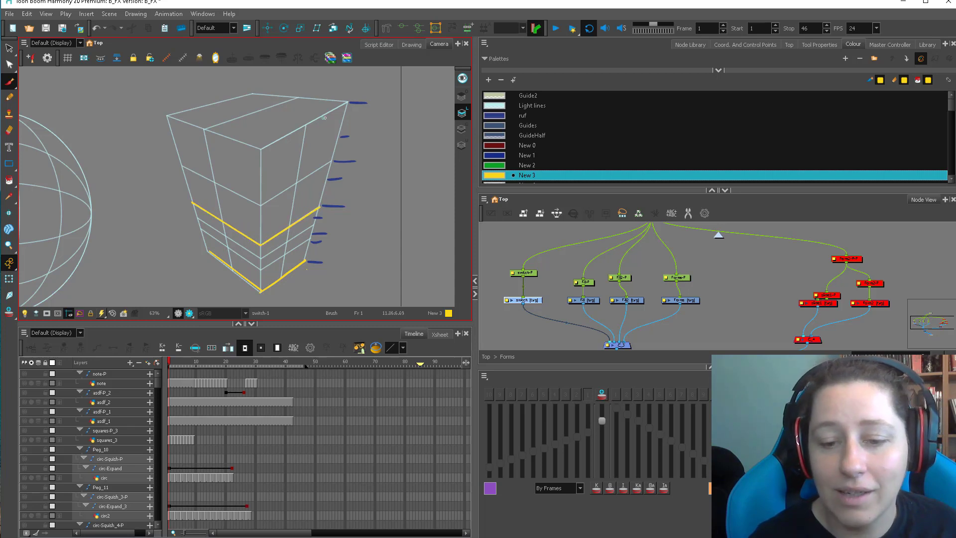
drag(332, 159, 260, 204)
drag(260, 204, 184, 168)
Draw diagonals across the right face's lower half, and trace the lower half's dividing line and the box's front top edges.
drag(260, 244, 305, 260)
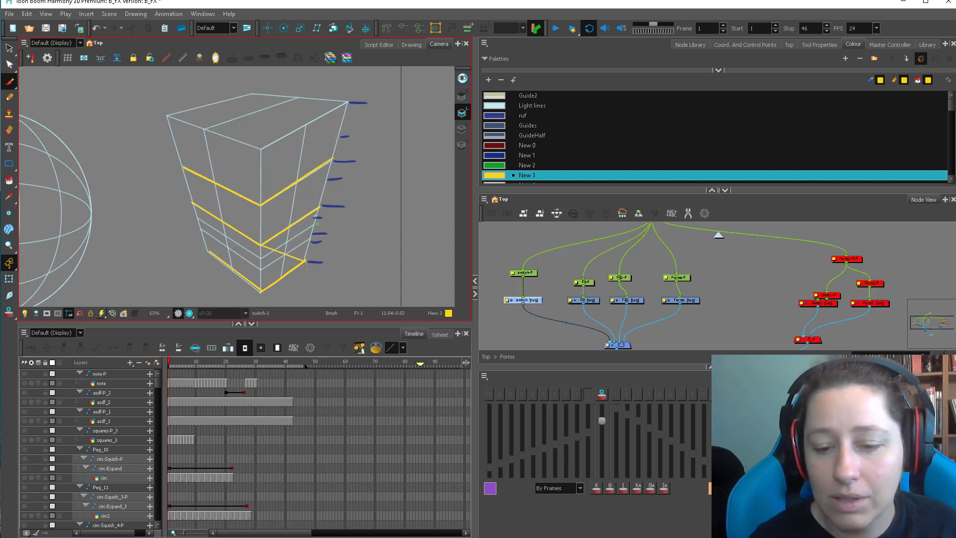
drag(319, 207, 261, 290)
drag(260, 268, 199, 227)
mouse_move(167, 115)
mouse_down()
mouse_move(261, 147)
mouse_move(349, 101)
mouse_up()
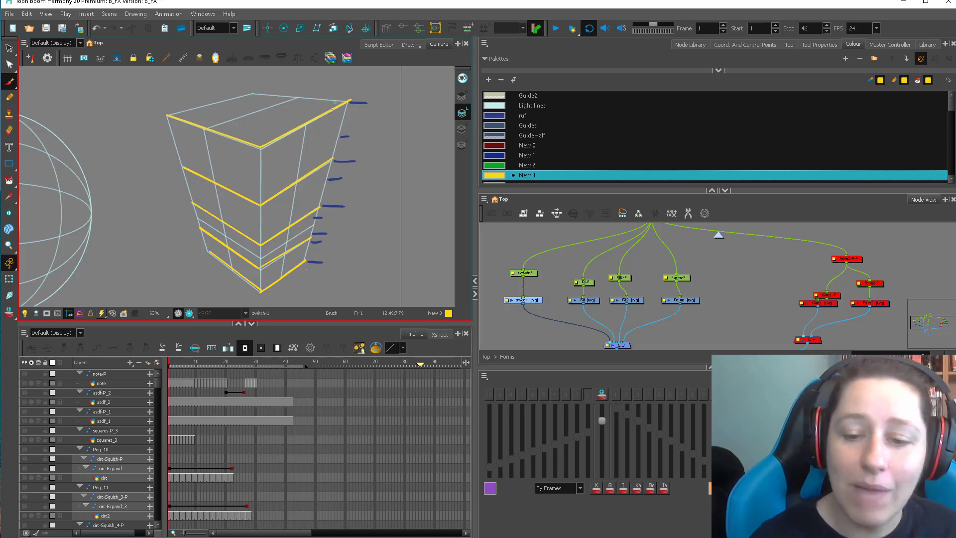
key(alt+s)
key(alt+b)
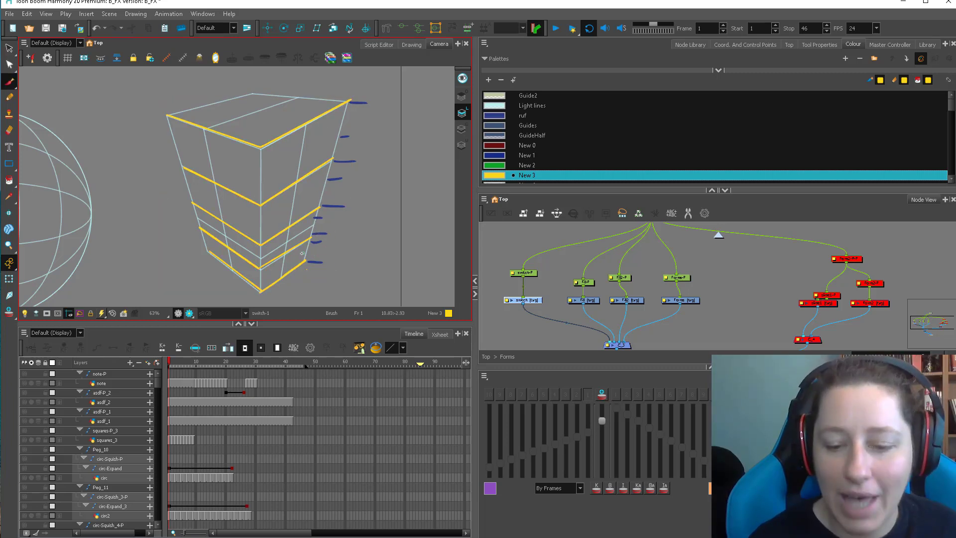
Draw crossing diagonals in the lowest section of the box's right face to locate its midpoint, and delete them.
mouse_move(307, 241)
mouse_down()
mouse_move(261, 285)
mouse_move(271, 269)
mouse_move(305, 260)
mouse_up()
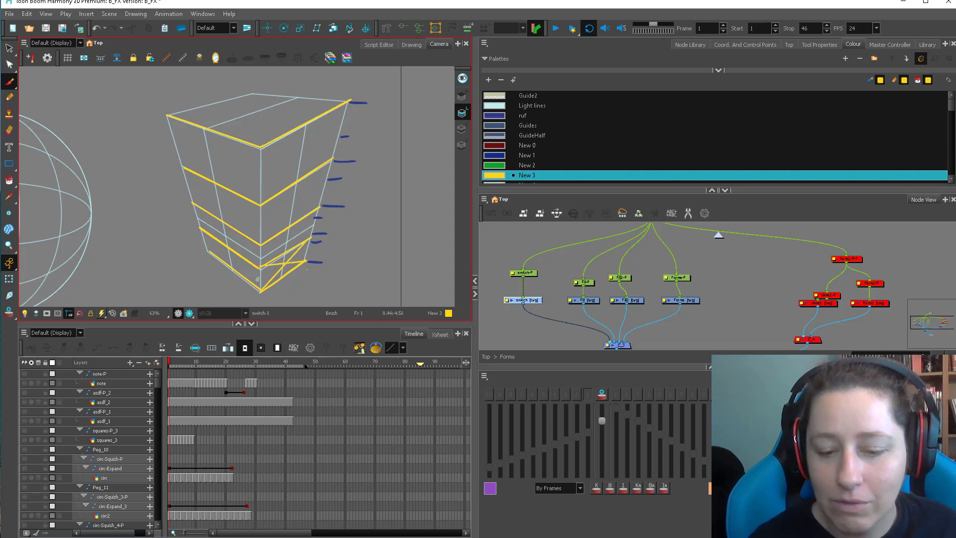
key(alt+s)
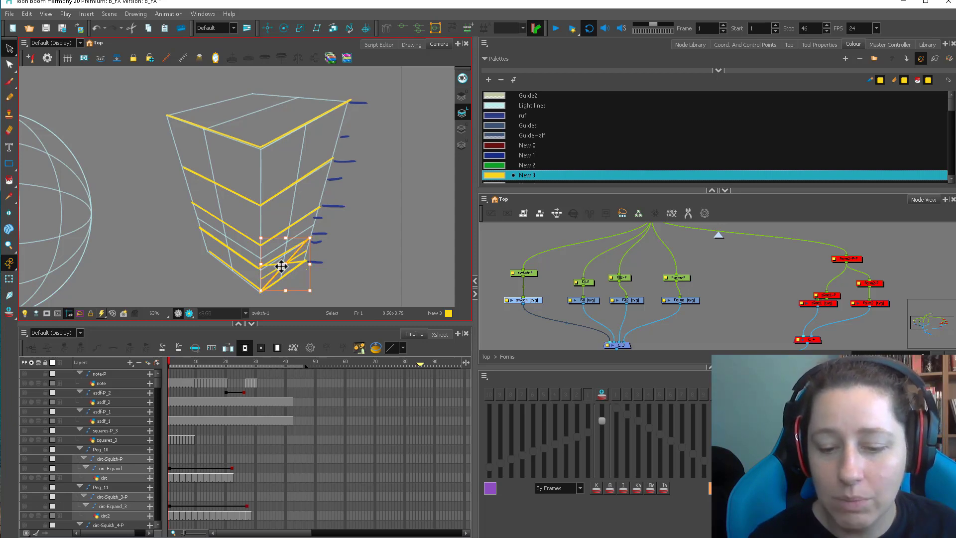
click(278, 263)
key(Delete)
Add thin yellow subdivision lines between the divisions on the box's right face, and delete all yellow strokes.
key(alt+b)
mouse_move(261, 258)
mouse_down()
mouse_move(313, 225)
mouse_move(303, 199)
mouse_move(324, 182)
mouse_move(323, 143)
mouse_move(341, 131)
mouse_up()
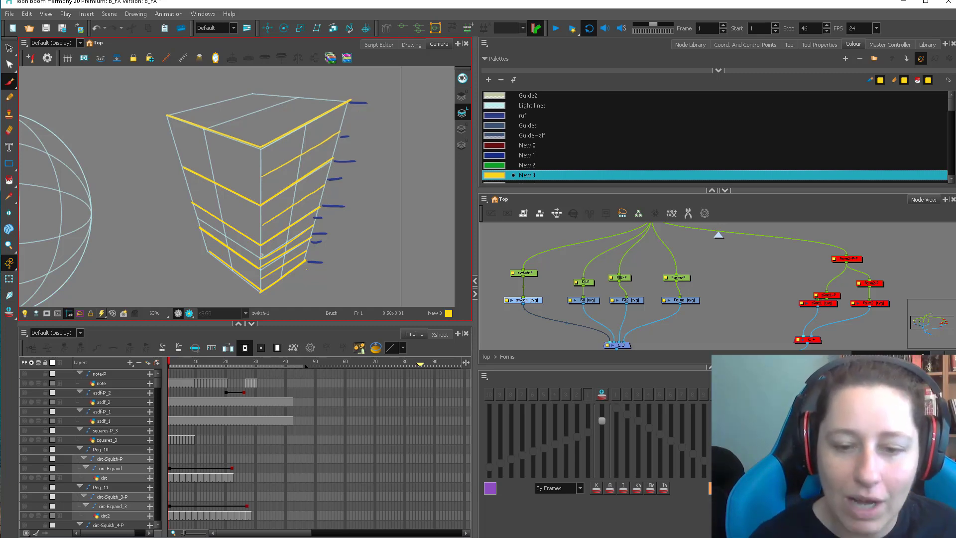
key(alt+s)
mouse_move(264, 119)
mouse_down()
mouse_move(226, 269)
mouse_move(406, 189)
mouse_up()
key(Delete)
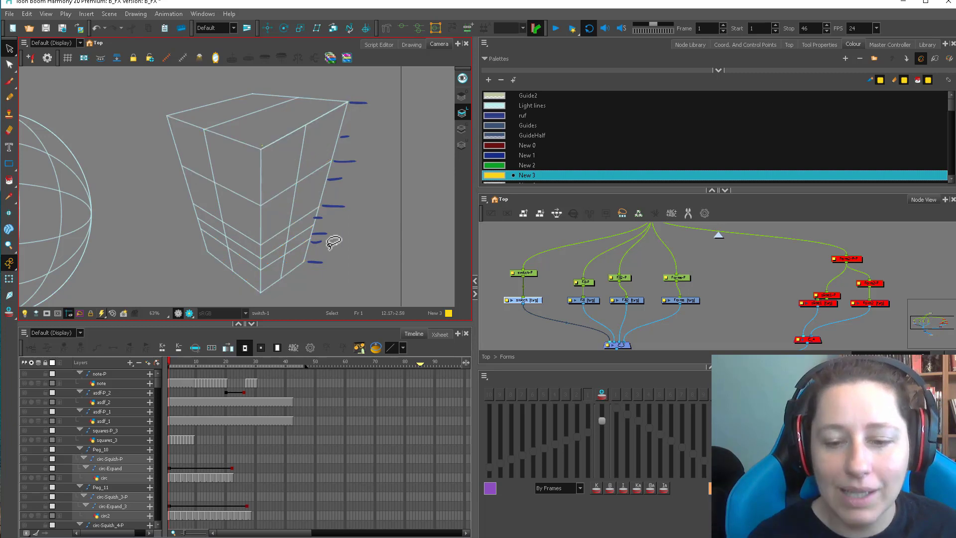
Redraw the two full diagonals across the box's right face with the Brush, and delete both strokes.
key(alt+b)
drag(260, 147, 306, 260)
drag(261, 291, 346, 107)
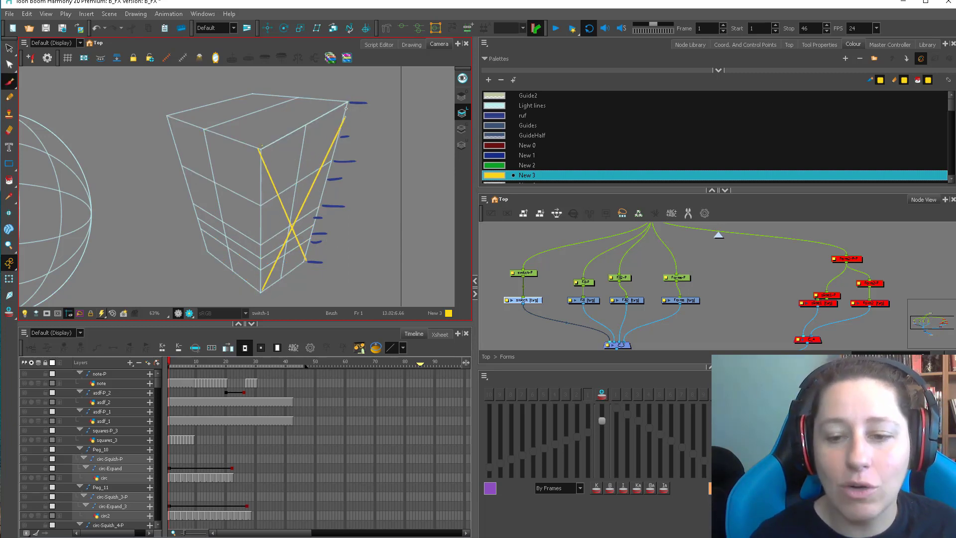
key(alt+s)
drag(289, 216, 276, 260)
key(Delete)
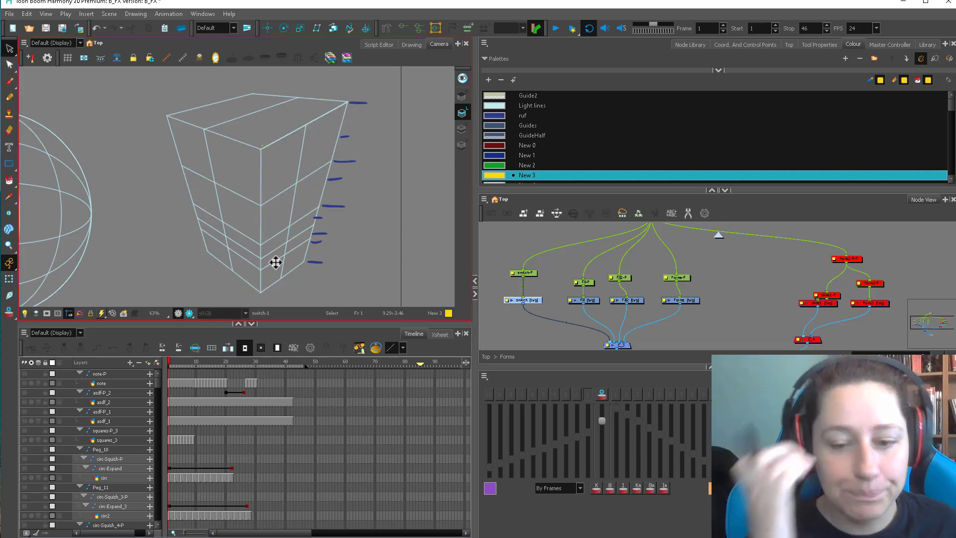
key(2)
key(2)
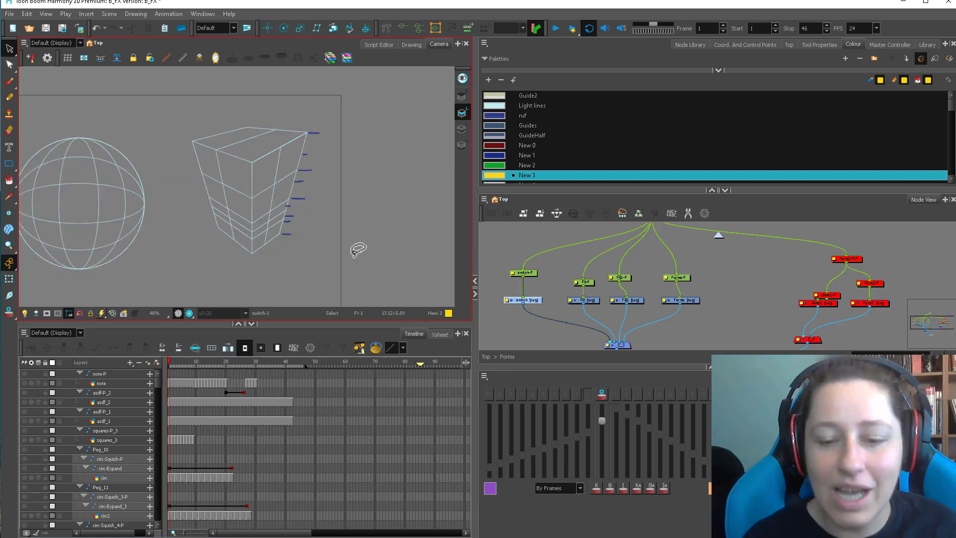
drag(333, 245, 330, 249)
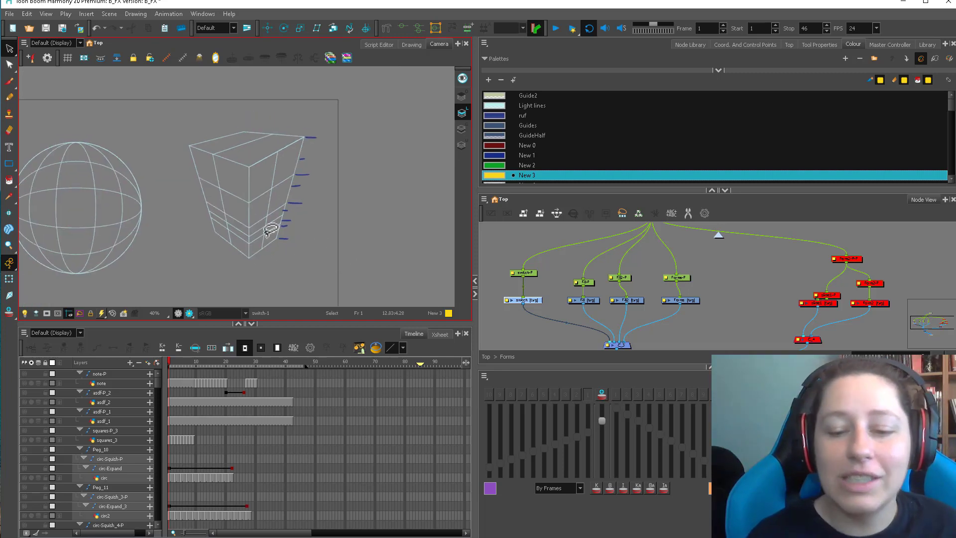
key(alt)
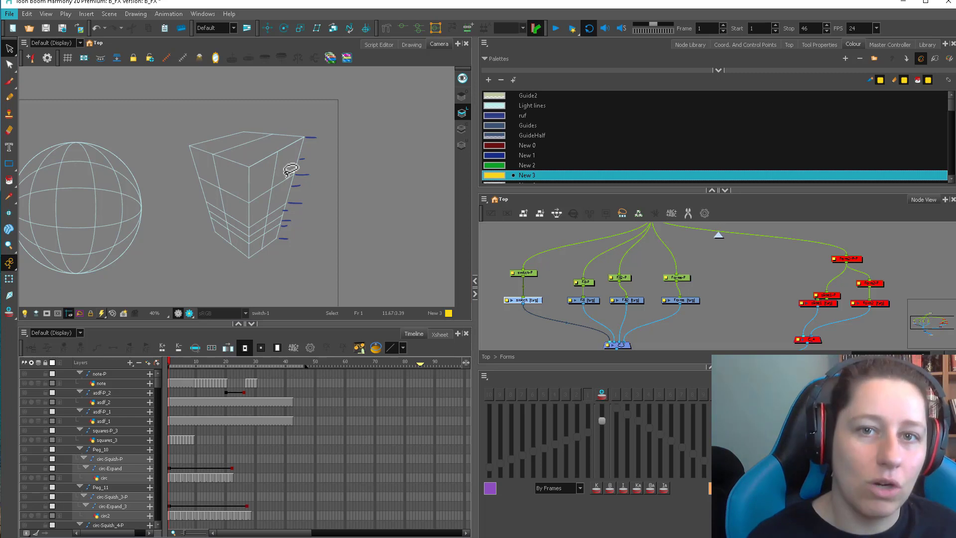
scroll(291, 169, up, 2)
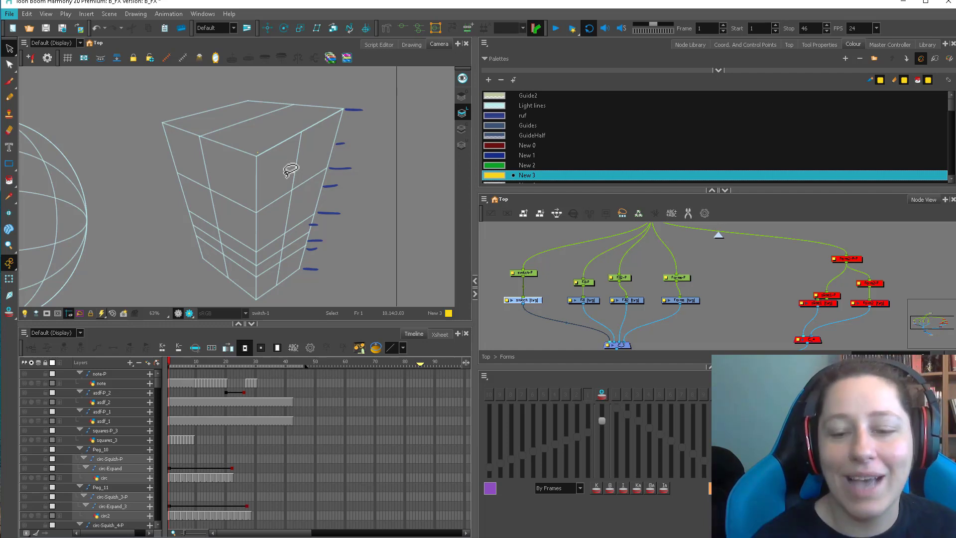
key(alt+e)
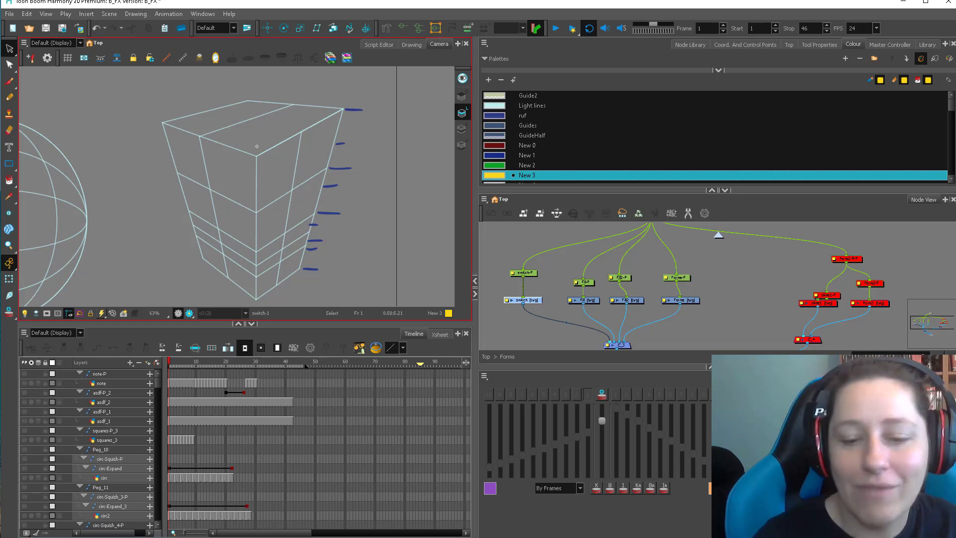
drag(312, 270, 264, 258)
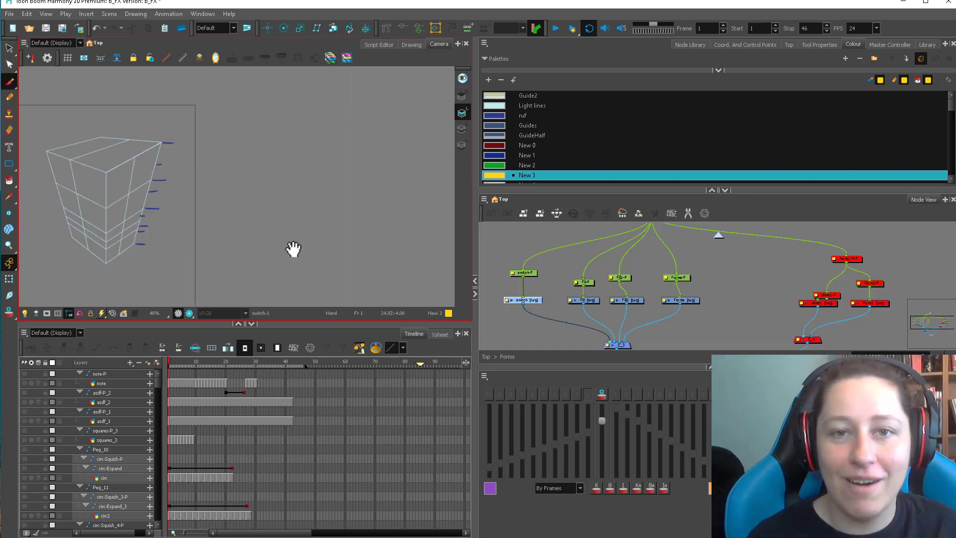
Sketch a tilted yellow cylinder in the empty area beyond the box, with rough facial features at its upper end.
drag(293, 249, 222, 288)
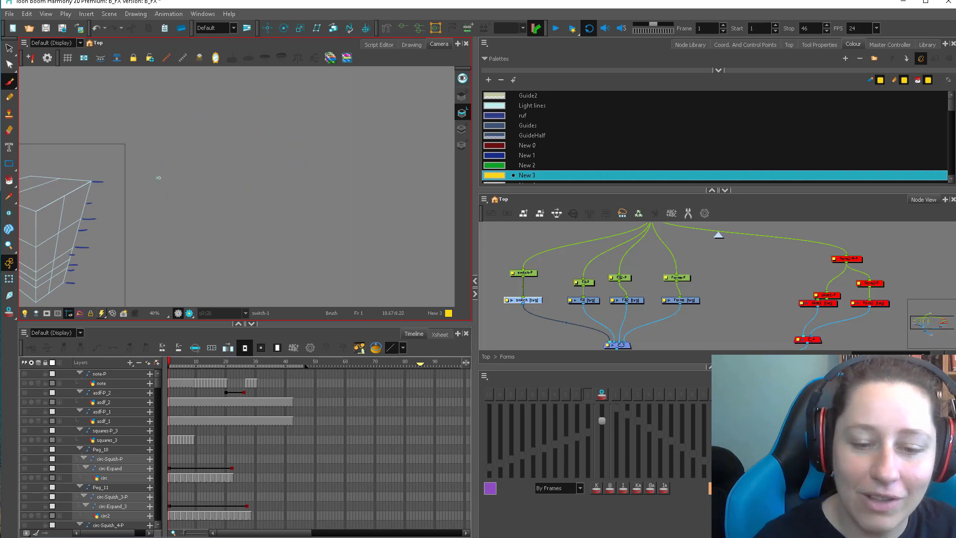
mouse_move(158, 177)
mouse_down()
mouse_move(231, 143)
mouse_move(222, 161)
mouse_move(222, 147)
mouse_move(241, 182)
mouse_move(172, 204)
mouse_move(162, 176)
mouse_up()
drag(263, 139, 256, 164)
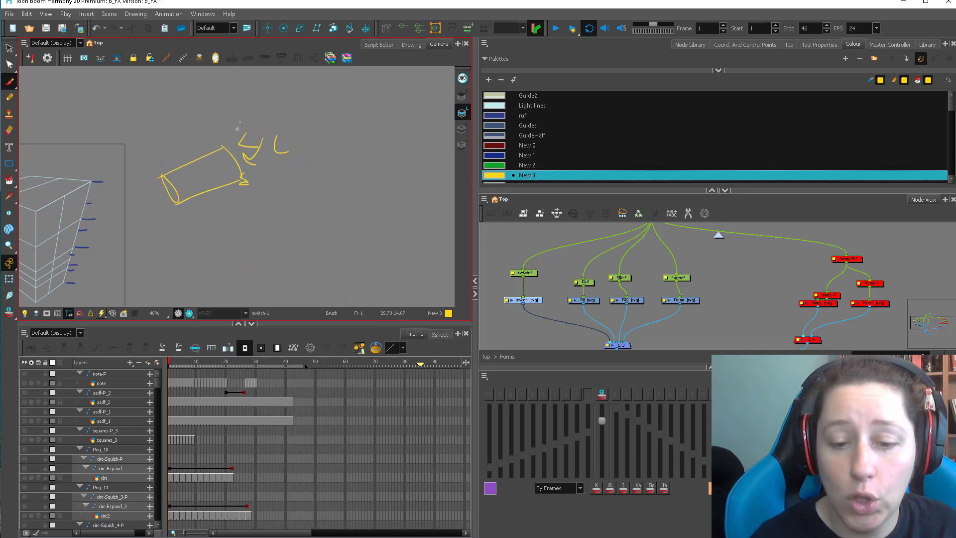
Draw a head outline and ear around the facial features, and mark a partly filled level inside the tilted cylinder.
mouse_move(239, 123)
mouse_down()
mouse_move(231, 204)
mouse_move(292, 174)
mouse_move(299, 142)
mouse_move(322, 155)
mouse_move(300, 170)
mouse_up()
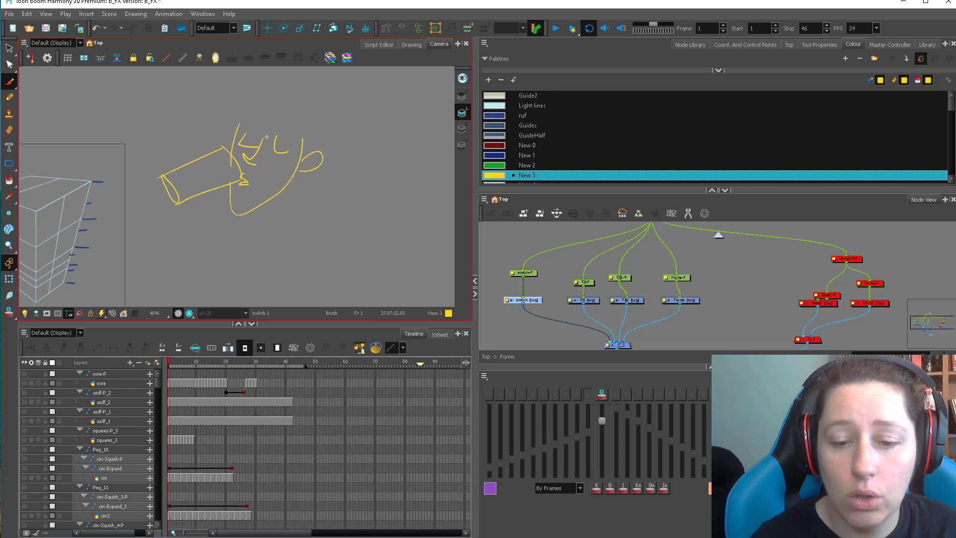
drag(267, 137, 266, 155)
mouse_move(164, 207)
mouse_down()
mouse_move(234, 199)
mouse_move(164, 204)
mouse_up()
key(ctrl+z)
key(ctrl+z)
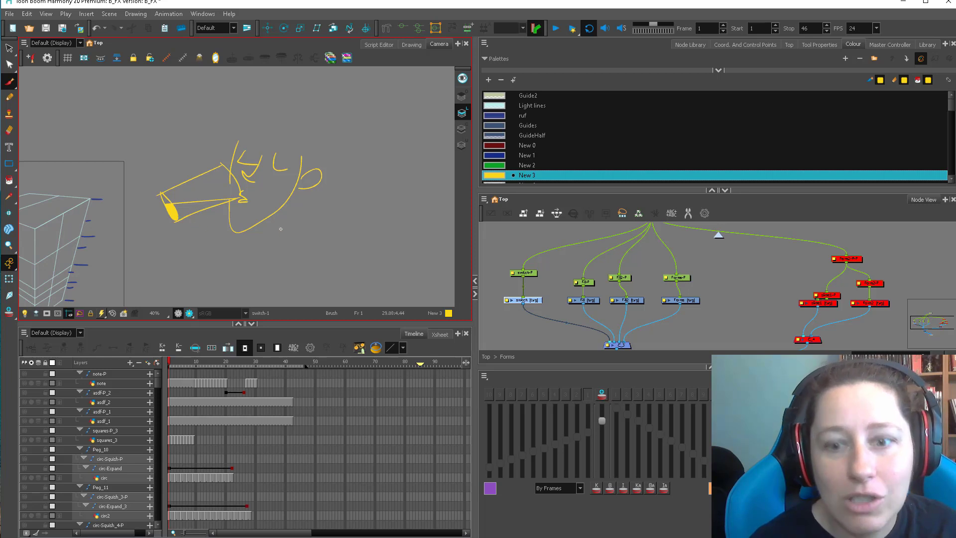
Draw finger ovals gripping the small tilted cylinder, and outline a larger tilted container on the other side of the head.
mouse_move(178, 186)
mouse_down()
mouse_move(192, 169)
mouse_move(203, 175)
mouse_move(211, 212)
mouse_up()
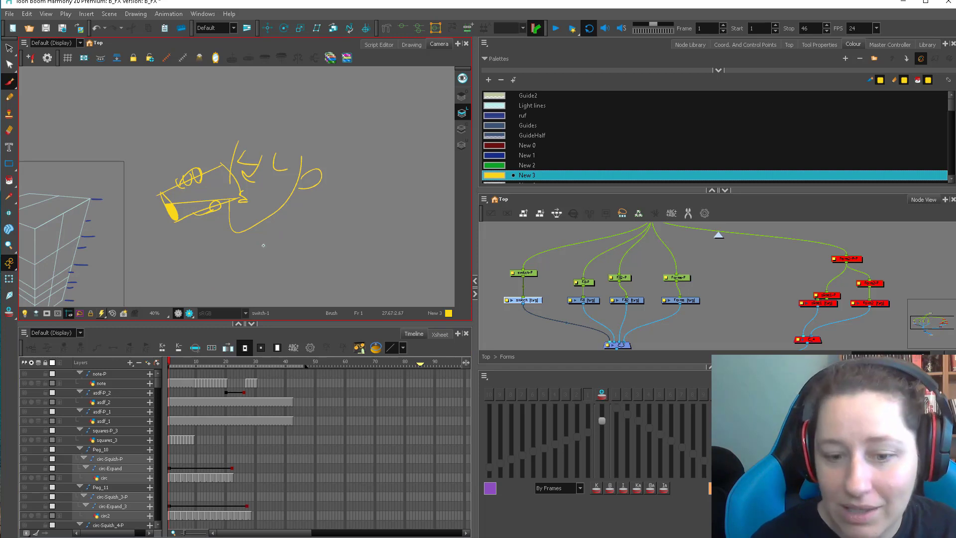
drag(324, 235, 238, 228)
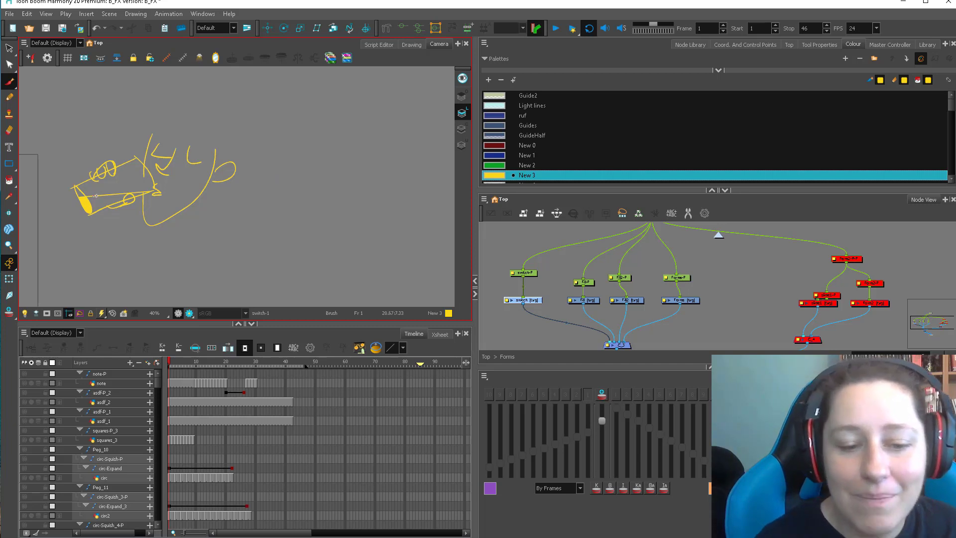
mouse_move(321, 227)
mouse_down()
mouse_move(207, 225)
mouse_move(227, 258)
mouse_move(323, 227)
mouse_up()
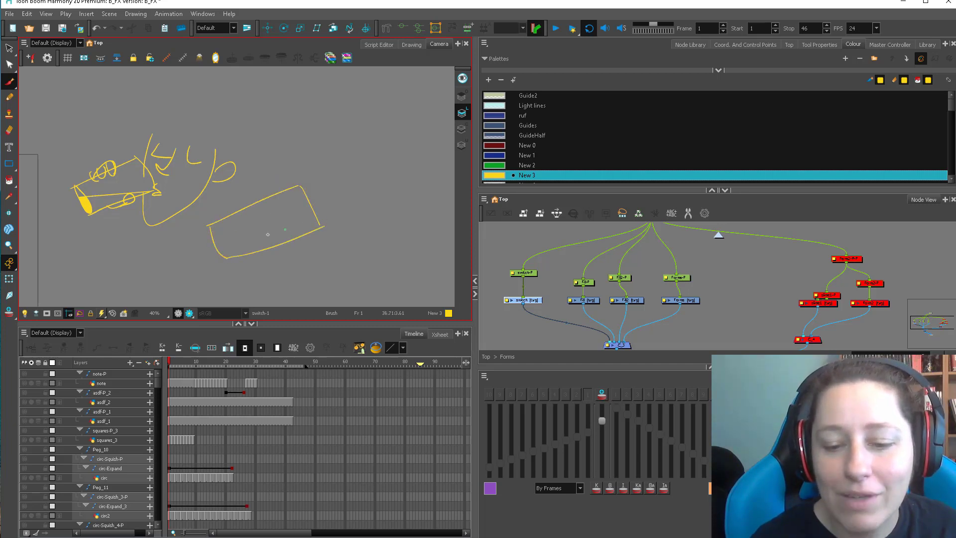
Draw the liquid level inside the second tilted container and a stream bending over its rim and falling straight down.
drag(244, 246, 219, 252)
drag(268, 231, 342, 214)
mouse_move(234, 249)
mouse_down()
mouse_move(348, 219)
mouse_move(348, 232)
mouse_up()
drag(333, 220, 335, 288)
drag(336, 203, 339, 293)
key(2)
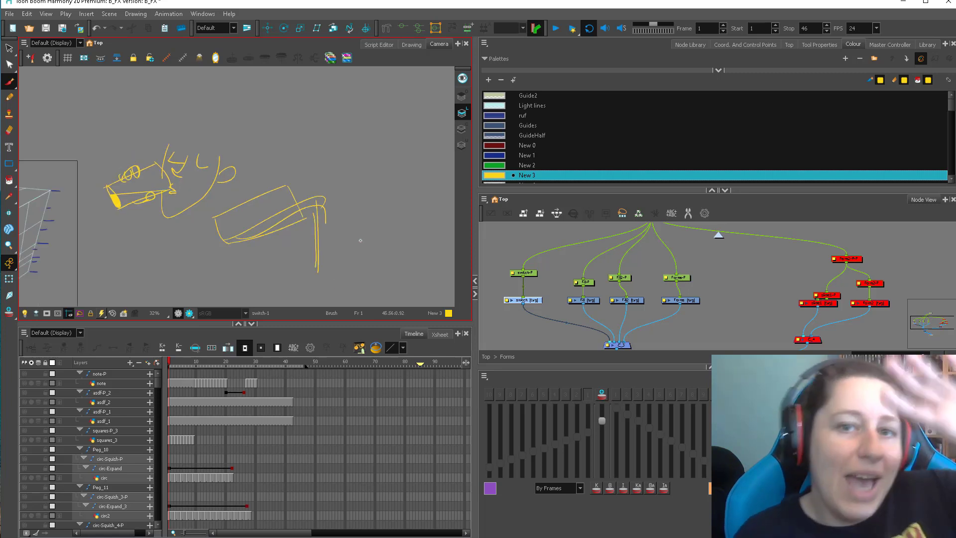
Sketch a third pouring container above the second, and an upright tapered glass with a small square inside its base below the head.
mouse_move(319, 99)
mouse_down()
mouse_move(228, 103)
mouse_move(316, 169)
mouse_move(309, 180)
mouse_up()
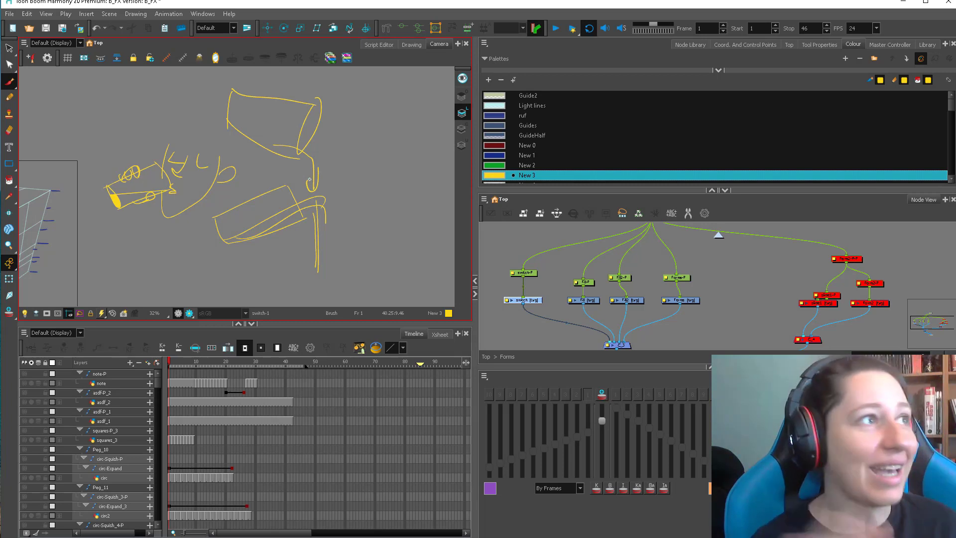
drag(273, 248, 320, 224)
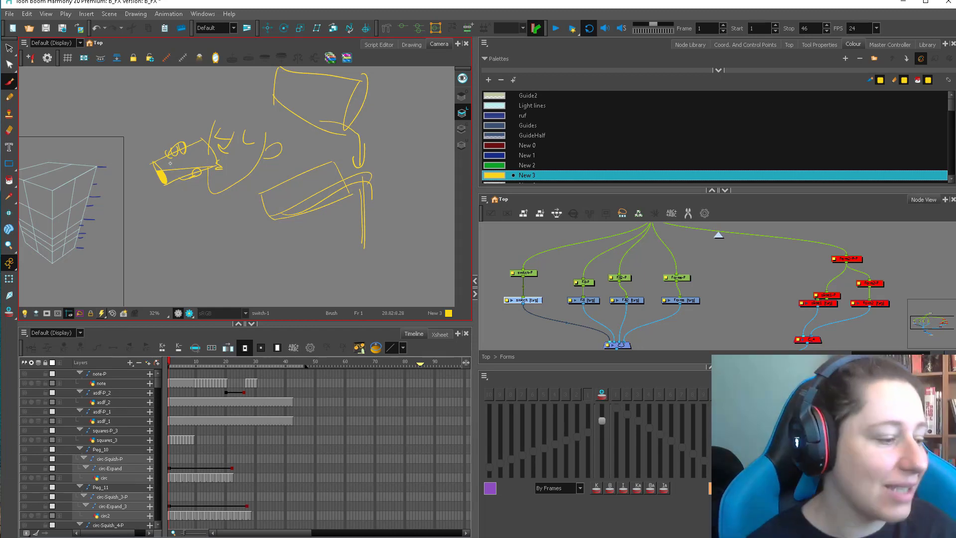
drag(158, 219, 167, 294)
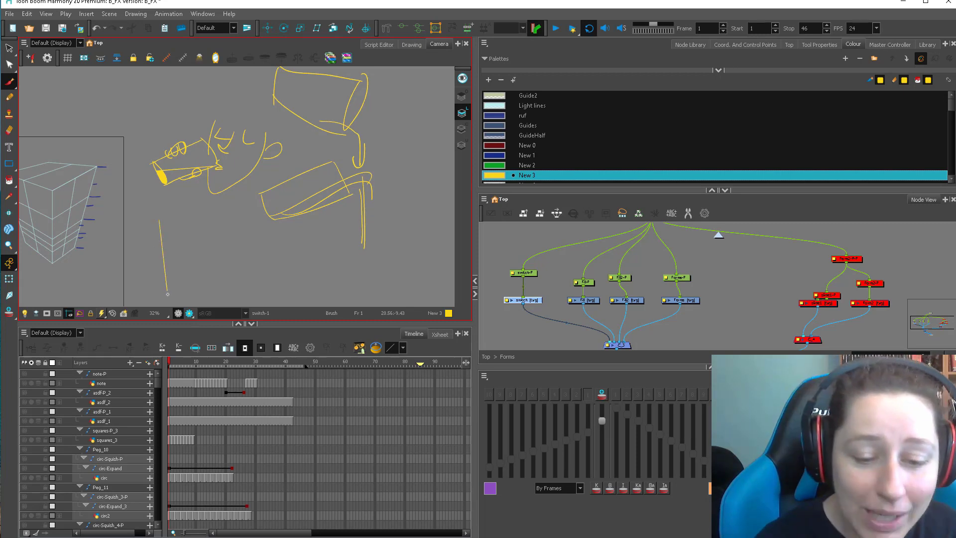
mouse_move(159, 218)
mouse_down()
mouse_move(201, 219)
mouse_move(198, 292)
mouse_move(192, 273)
mouse_move(172, 287)
mouse_move(193, 291)
mouse_up()
Point an arrow at the second container's lower corner, and sketch a tilted bucket beneath that container.
drag(279, 256, 247, 181)
drag(238, 181, 253, 184)
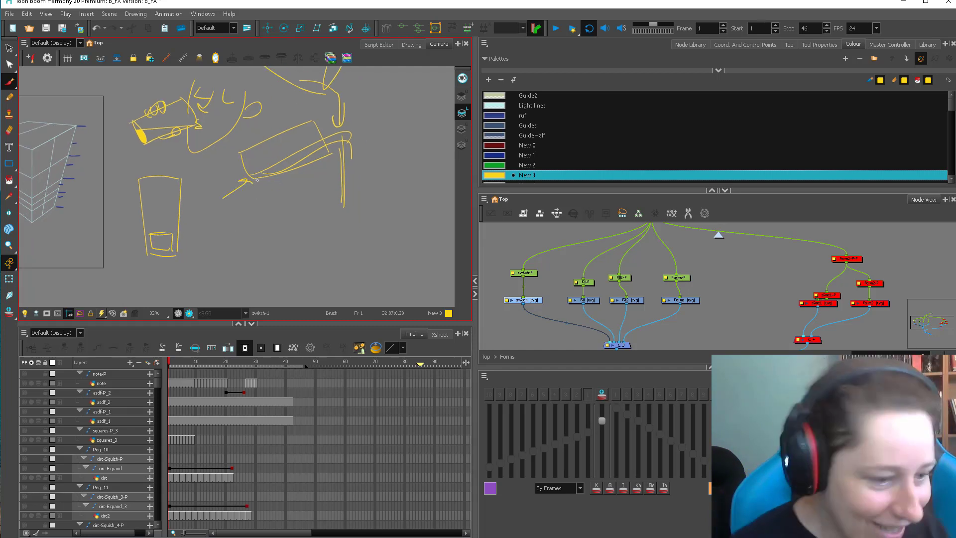
drag(298, 236, 296, 201)
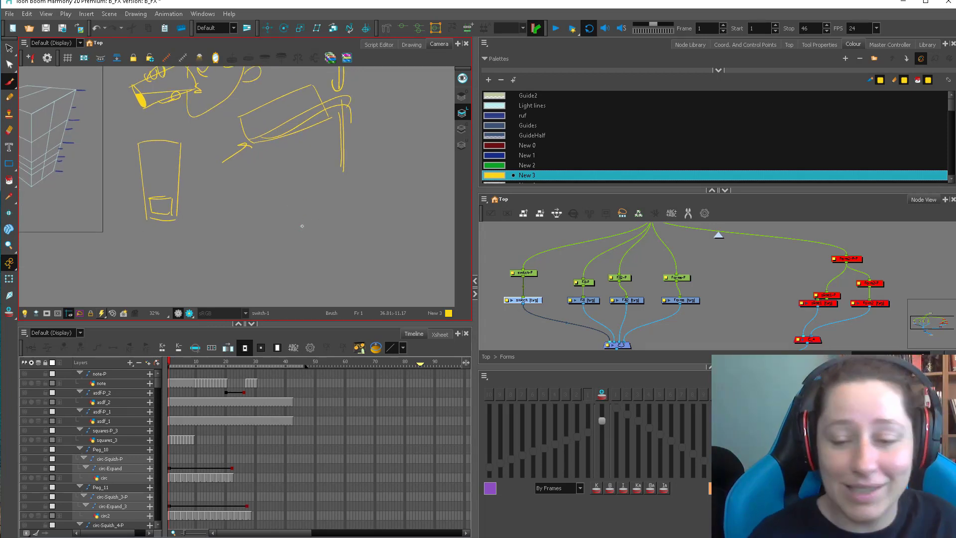
mouse_move(264, 204)
mouse_down()
mouse_move(227, 251)
mouse_move(238, 264)
mouse_move(326, 241)
mouse_move(287, 210)
mouse_up()
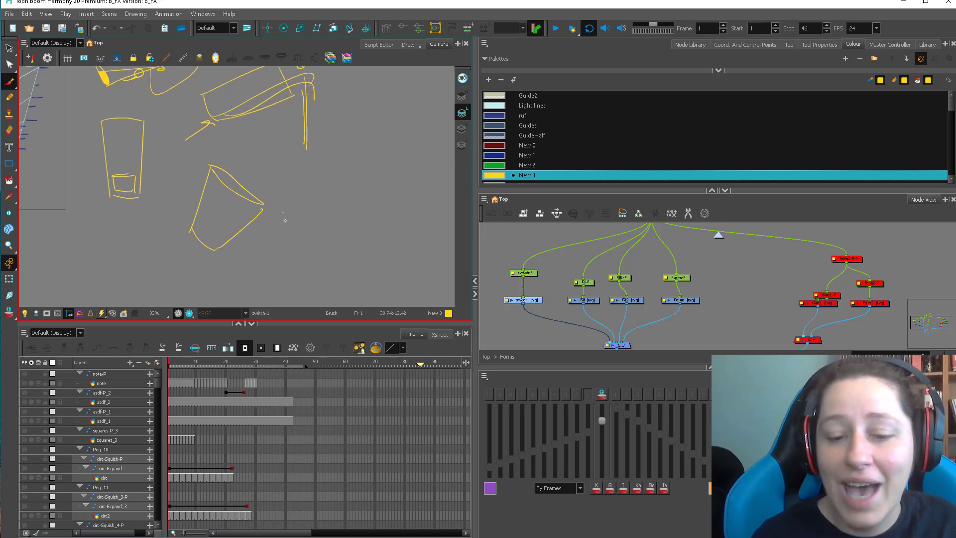
Draw a pointed falling splash shape, arc a thrown stream to it from the bucket's rim, and mark the liquid level in the bucket.
drag(329, 258, 292, 226)
mouse_move(282, 276)
mouse_down()
mouse_move(295, 282)
mouse_move(299, 182)
mouse_move(306, 278)
mouse_up()
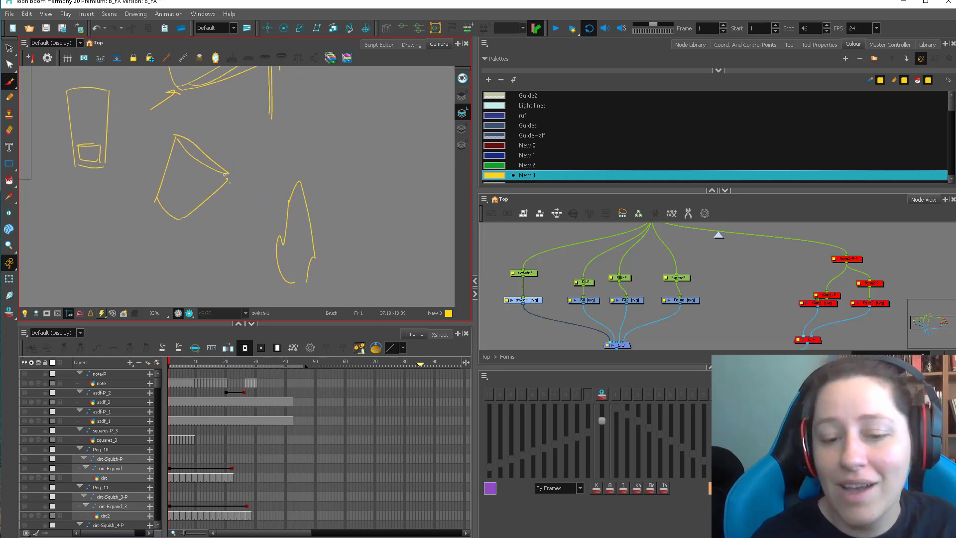
mouse_move(219, 175)
mouse_down()
mouse_move(294, 151)
mouse_move(298, 202)
mouse_up()
drag(223, 204, 301, 219)
mouse_move(218, 189)
mouse_down()
mouse_move(299, 264)
mouse_move(337, 149)
mouse_up()
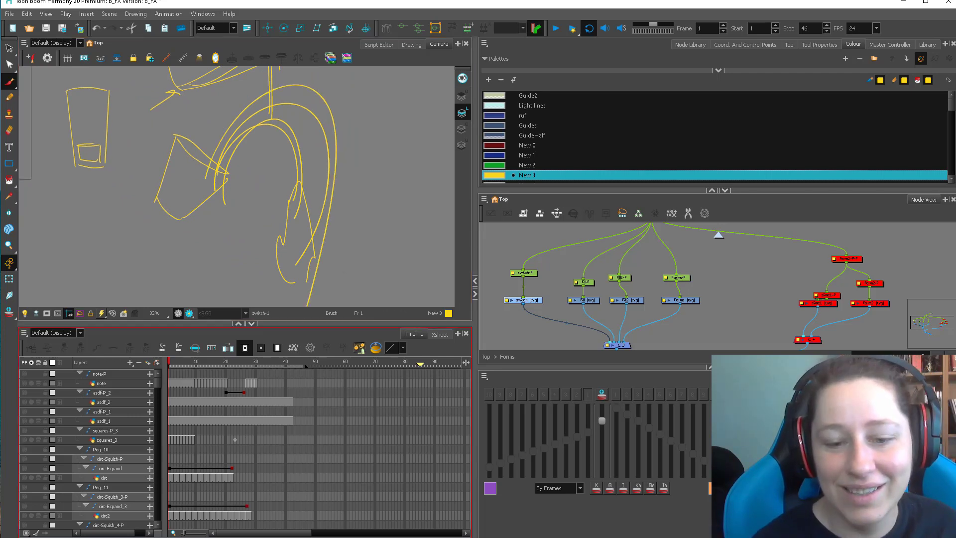
mouse_move(157, 187)
mouse_down()
mouse_move(206, 184)
mouse_move(160, 194)
mouse_move(167, 210)
mouse_move(220, 184)
mouse_up()
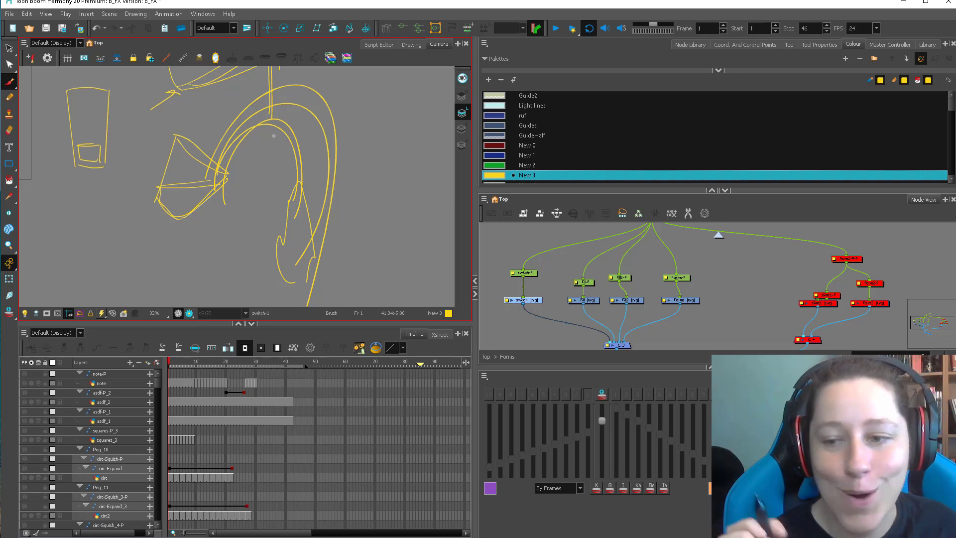
Delete all yellow strokes, and make the Camera view taller.
key(alt+s)
key(2)
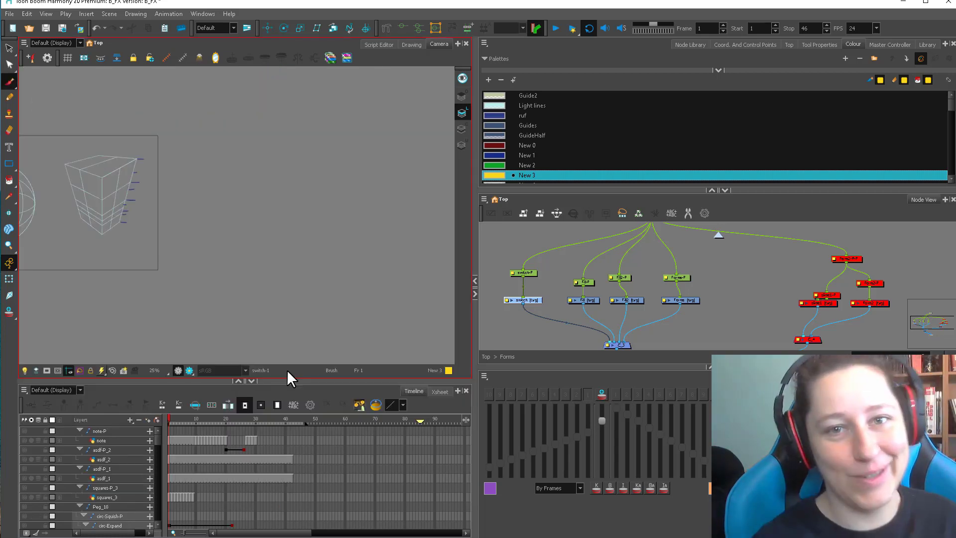
drag(157, 255, 184, 262)
key(alt+f)
key(Escape)
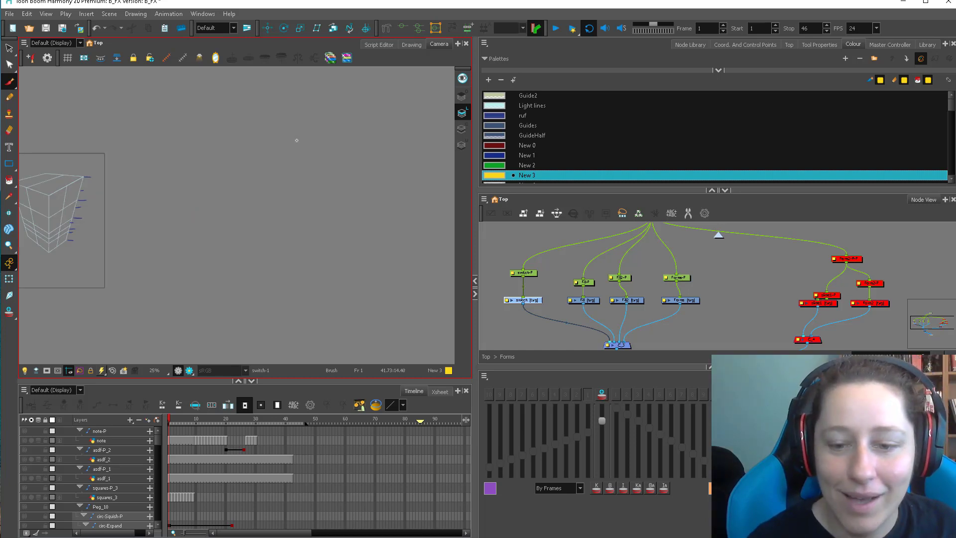
Sketch a tall yellow waterfall column falling into a wide flat pool, with rocks beside its base.
mouse_move(331, 123)
mouse_down()
mouse_move(297, 152)
mouse_move(299, 225)
mouse_up()
mouse_move(301, 124)
mouse_down()
mouse_move(362, 124)
mouse_move(344, 224)
mouse_move(208, 229)
mouse_move(162, 263)
mouse_move(302, 269)
mouse_move(407, 255)
mouse_move(363, 234)
mouse_up()
drag(299, 224, 385, 240)
drag(343, 211, 352, 190)
drag(298, 159, 239, 197)
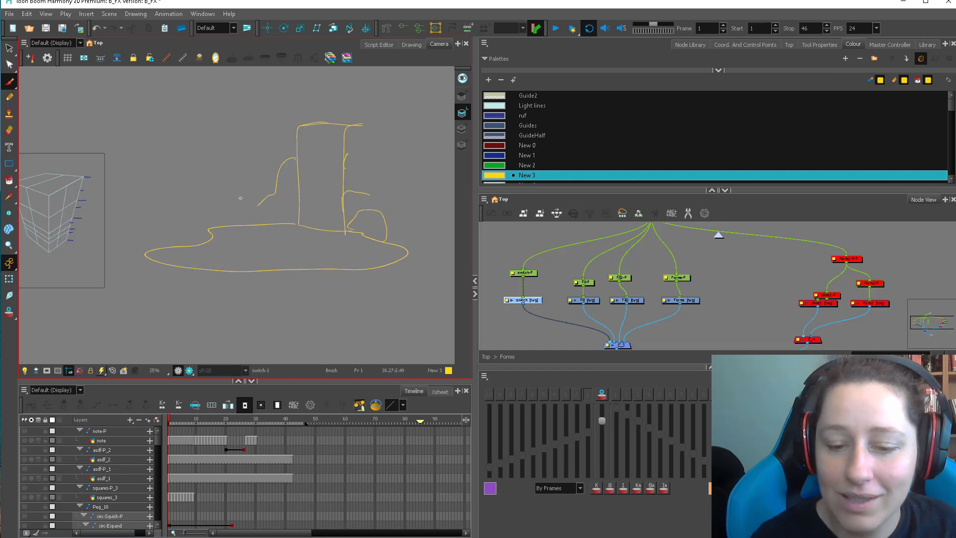
Add banks and grass tufts around the pool, and cliff contours on both sides of the waterfall's upper end.
drag(240, 197, 198, 204)
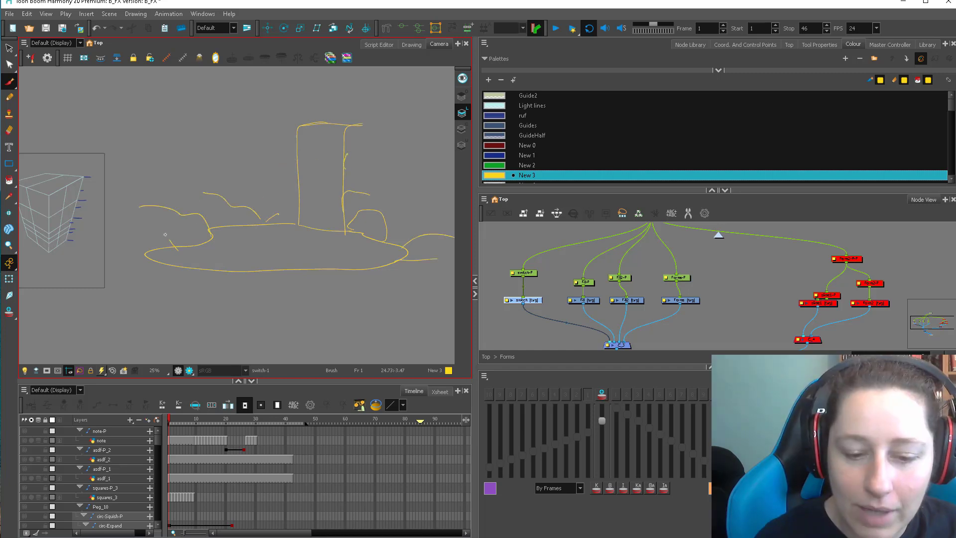
mouse_move(165, 234)
mouse_down()
mouse_move(182, 250)
mouse_move(243, 225)
mouse_move(291, 220)
mouse_up()
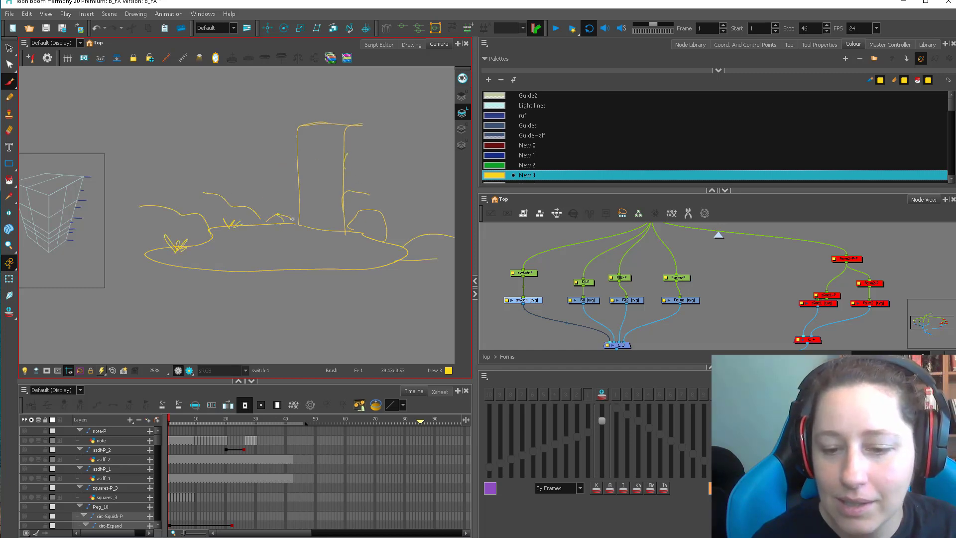
drag(262, 154, 306, 152)
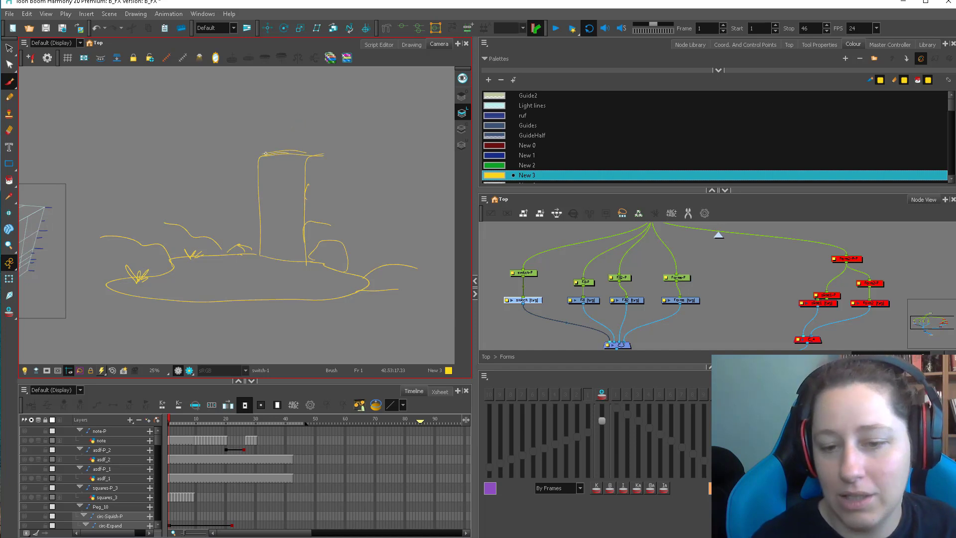
drag(274, 152, 319, 148)
mouse_move(396, 125)
mouse_down()
mouse_move(232, 152)
mouse_move(199, 194)
mouse_up()
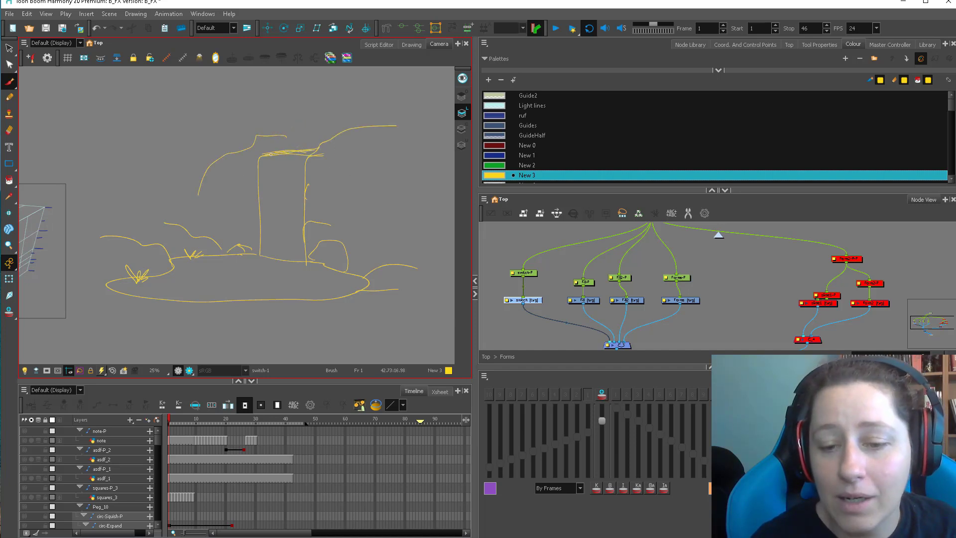
Erase part of the waterfall's upper edge, and return to the Brush.
key(alt+s)
click(317, 149)
key(alt+e)
mouse_move(271, 154)
mouse_down()
mouse_move(311, 150)
mouse_move(287, 153)
mouse_up()
key(alt+b)
Draw a horizontal horizon line above the waterfall, and converge perspective lines from its upper edge to a point on the horizon.
drag(181, 145, 435, 143)
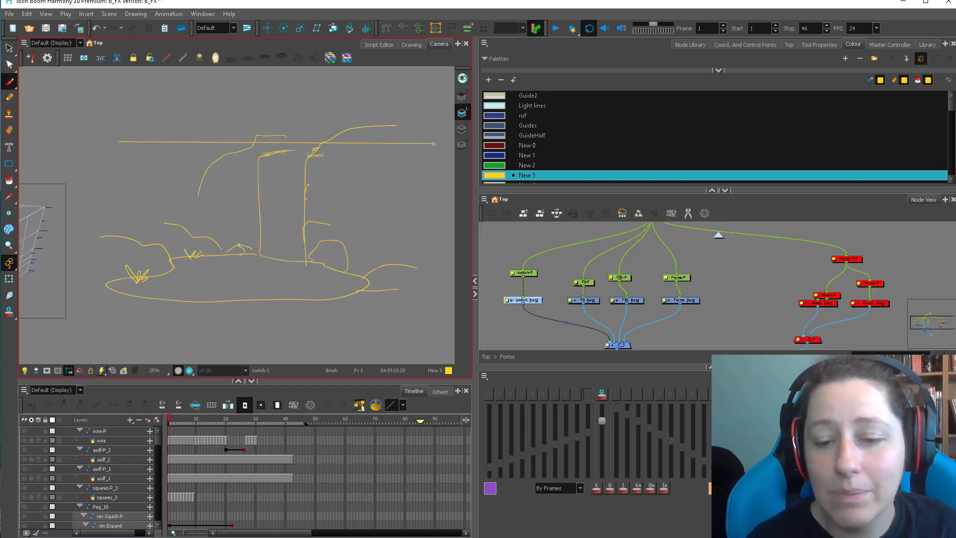
key(ctrl+z)
mouse_move(106, 144)
mouse_down()
mouse_move(465, 143)
mouse_move(354, 179)
mouse_move(401, 174)
mouse_up()
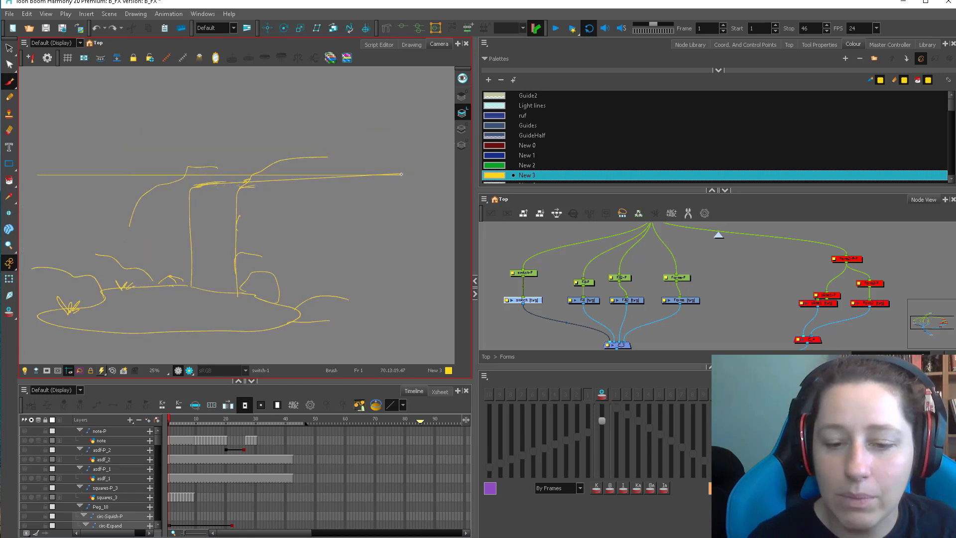
drag(240, 189, 400, 174)
key(2)
key(b)
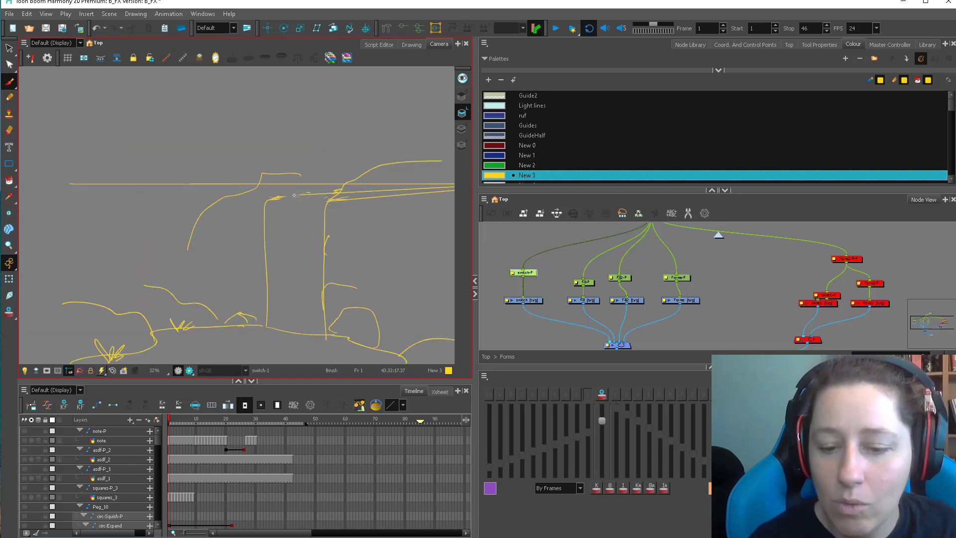
drag(365, 219, 349, 224)
Draw flattened ripple loops on the waterfall's upper surface in the blue New 1 colour.
click(502, 157)
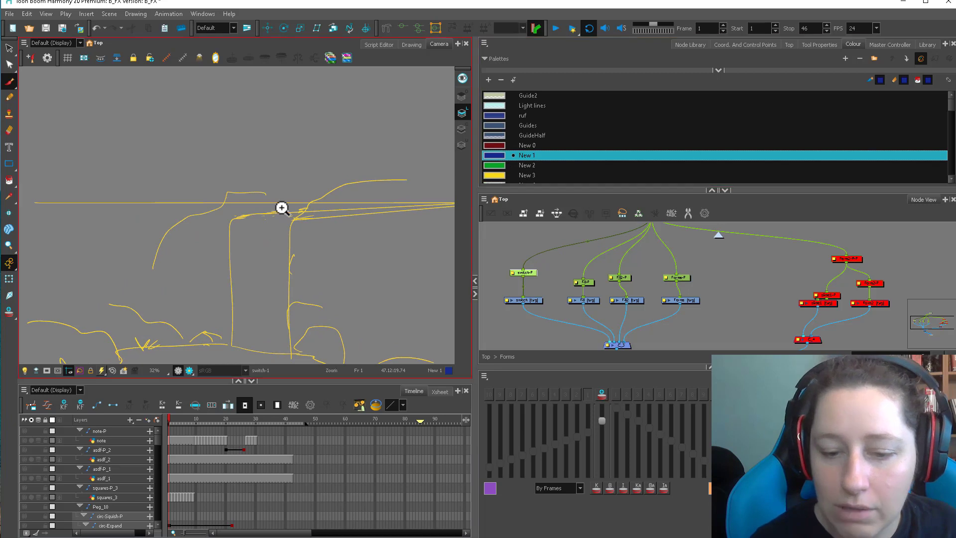
scroll(290, 218, up, 2)
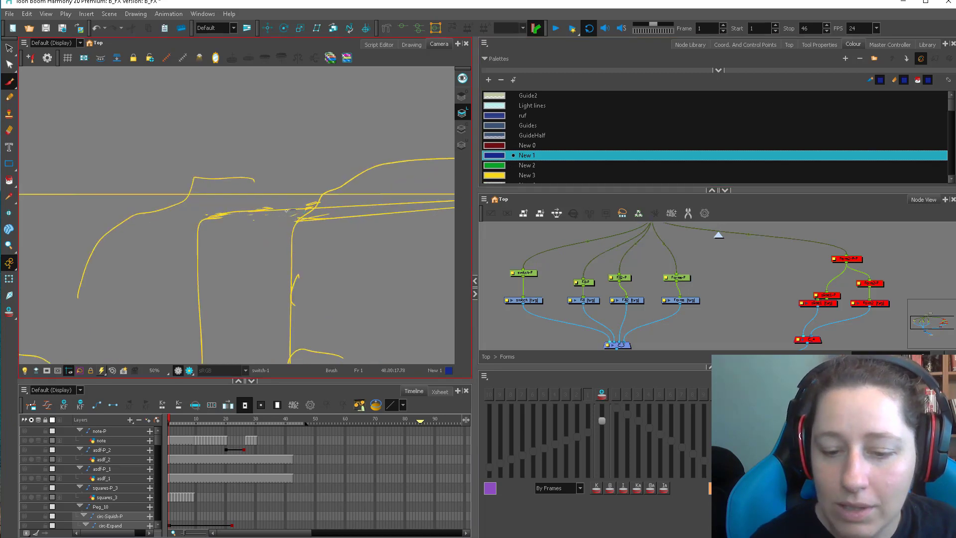
drag(286, 212, 224, 219)
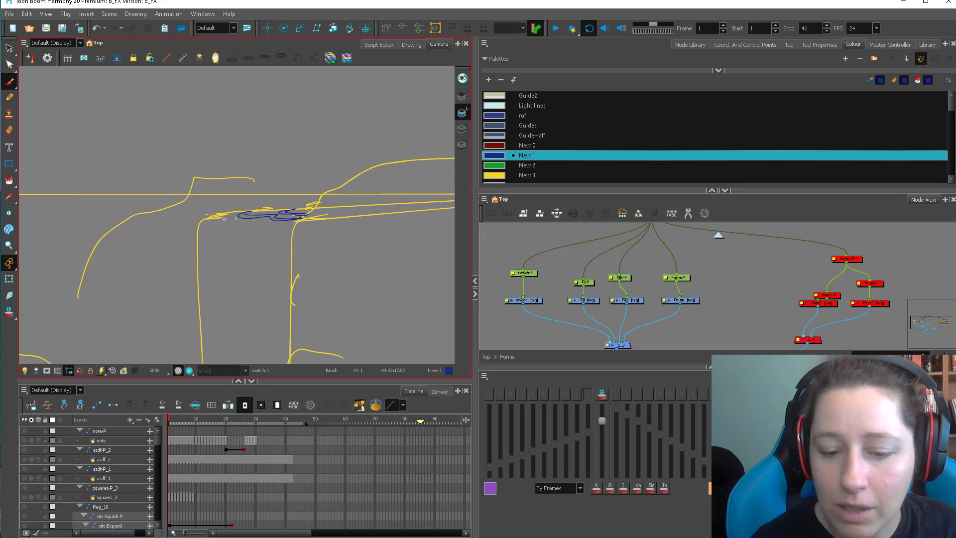
Draw the front edge of the waterfall's lip in yellow New 3, with small arrows turning down over it.
click(490, 174)
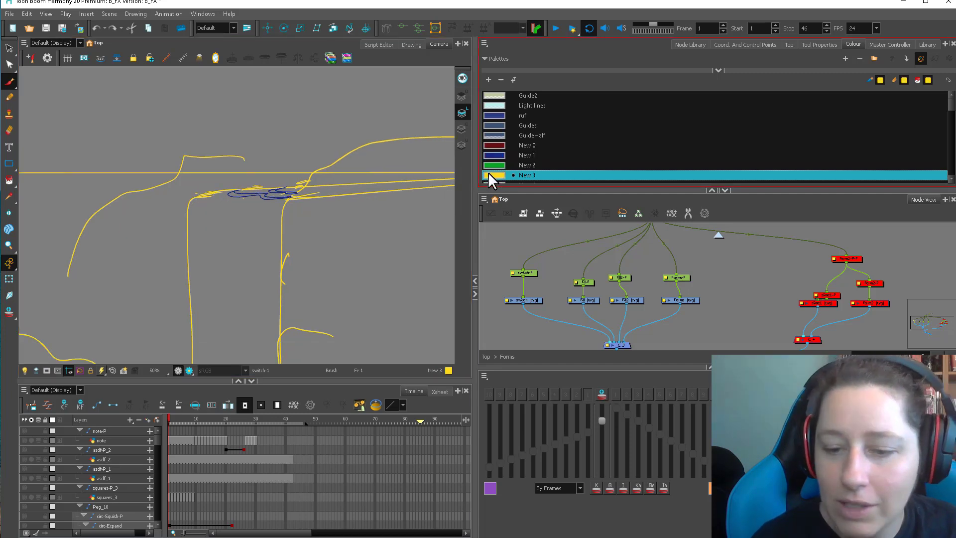
mouse_move(284, 201)
mouse_down()
mouse_move(205, 199)
mouse_move(194, 209)
mouse_up()
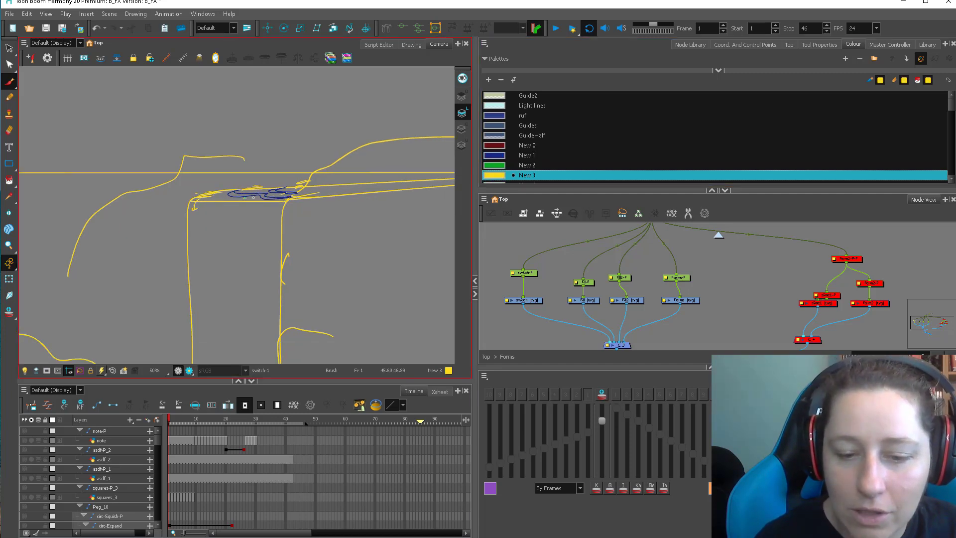
drag(257, 199, 256, 212)
Draw ripples over the lip and repeated wavy lines down the waterfall's front face in blue New 1.
click(500, 157)
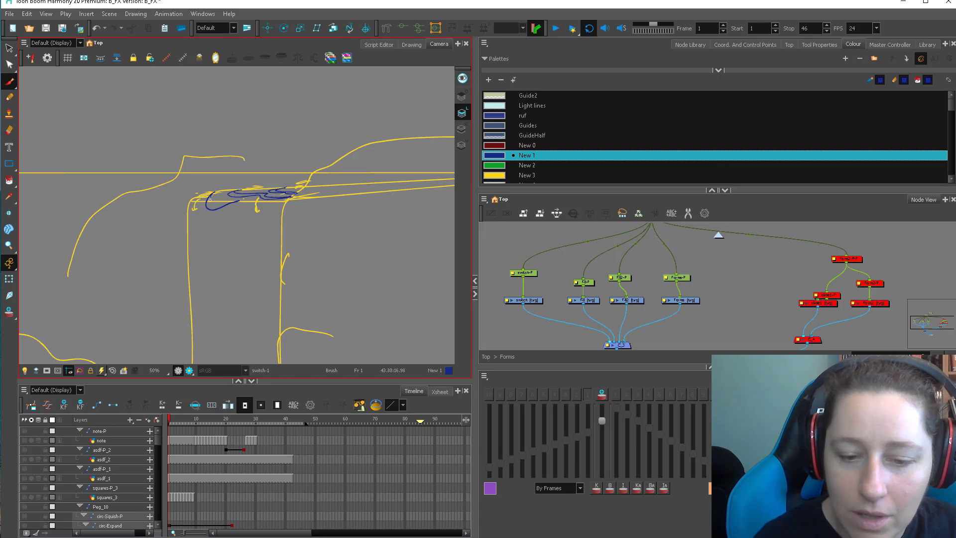
mouse_move(233, 193)
mouse_down()
mouse_move(210, 206)
mouse_move(279, 203)
mouse_up()
mouse_move(191, 205)
mouse_down()
mouse_move(194, 228)
mouse_move(219, 231)
mouse_move(238, 219)
mouse_move(275, 243)
mouse_up()
mouse_move(191, 204)
mouse_down()
mouse_move(210, 229)
mouse_move(248, 214)
mouse_move(269, 238)
mouse_up()
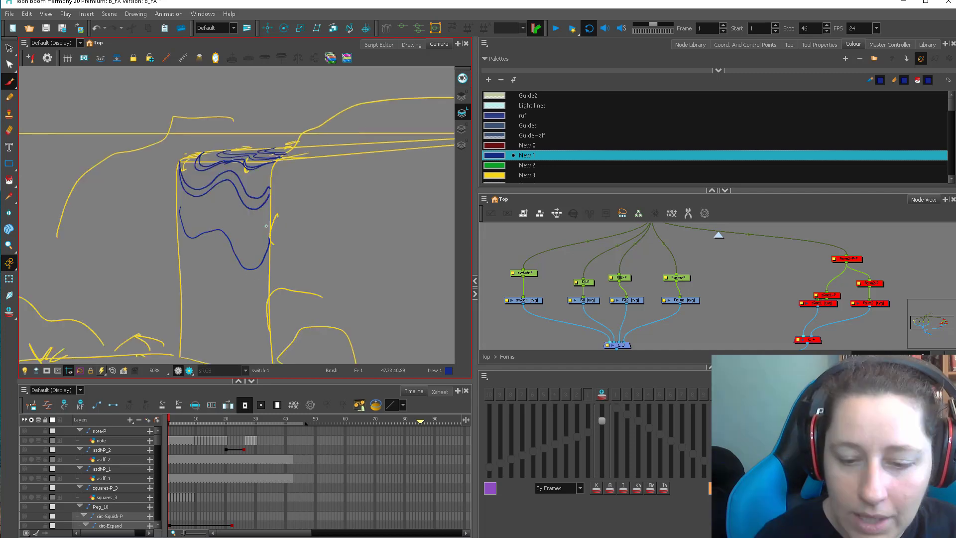
mouse_move(269, 228)
mouse_down()
mouse_move(245, 252)
mouse_move(227, 223)
mouse_move(184, 216)
mouse_move(180, 196)
mouse_move(199, 233)
mouse_up()
drag(268, 258, 261, 218)
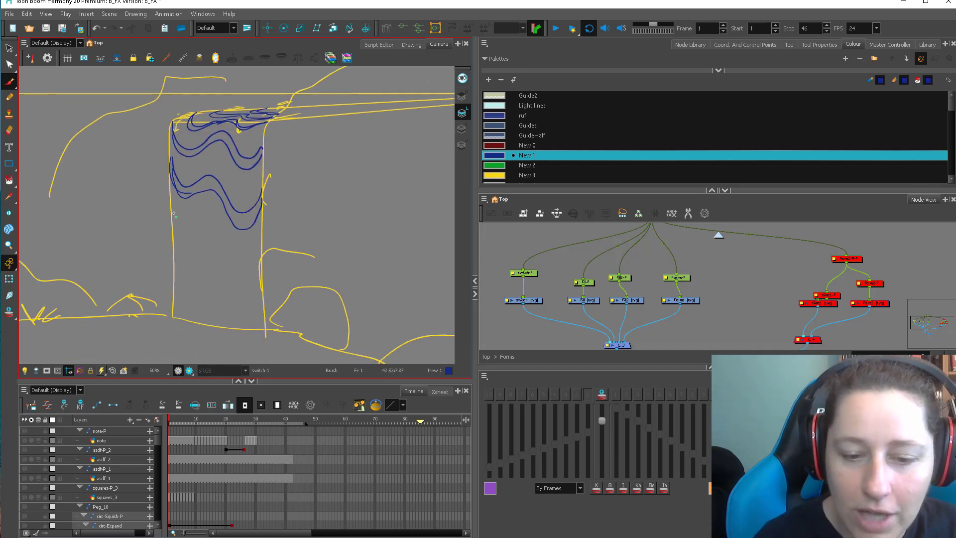
mouse_move(171, 204)
mouse_down()
mouse_move(214, 242)
mouse_move(263, 252)
mouse_move(171, 201)
mouse_up()
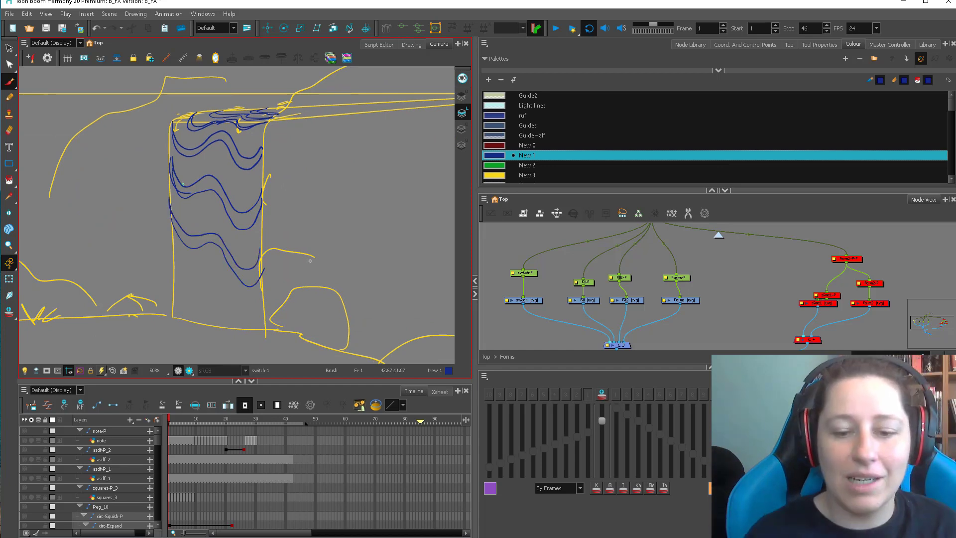
Draw curved blue ripples in the pool around the waterfall's base, and trace the lower ends of its two side edges.
key(1)
key(1)
drag(318, 290, 326, 286)
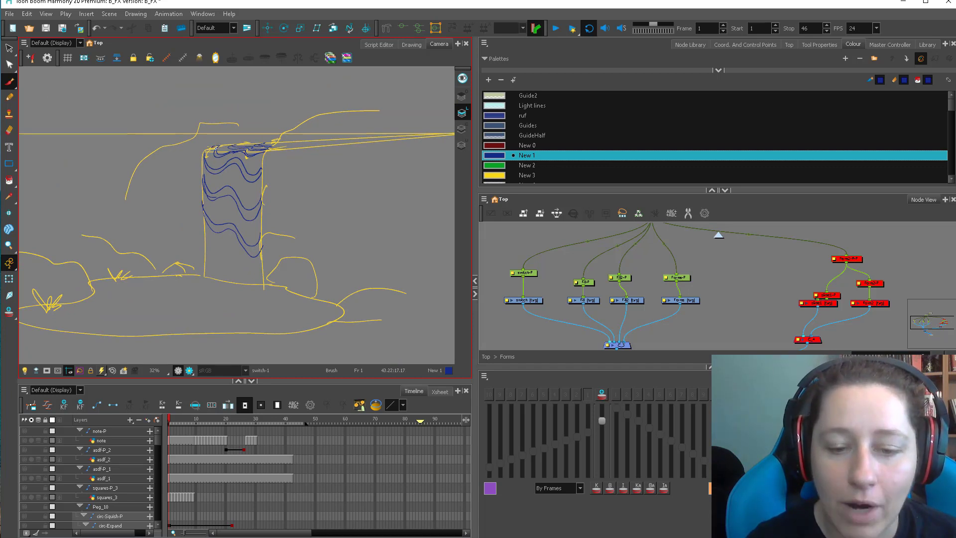
mouse_move(204, 277)
mouse_down()
mouse_move(244, 239)
mouse_move(309, 247)
mouse_up()
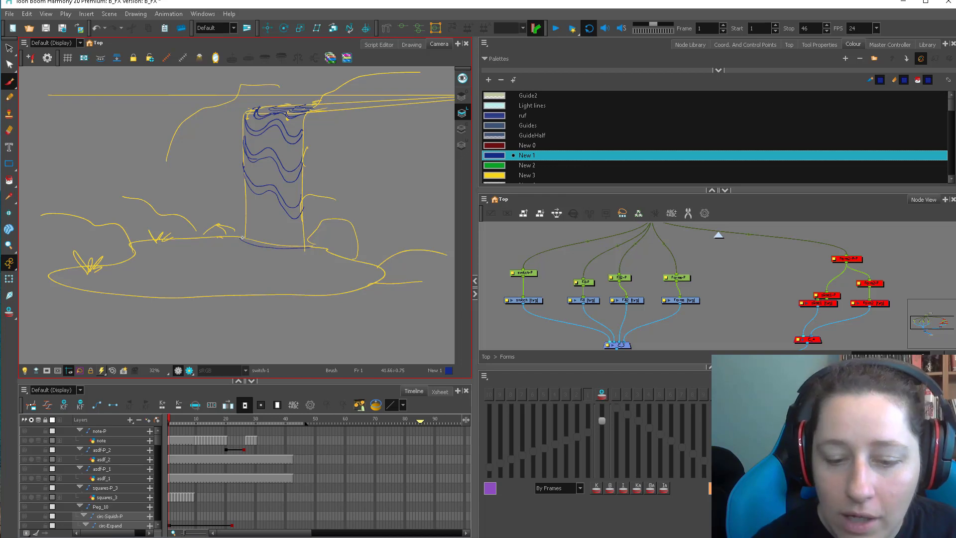
drag(227, 244, 309, 252)
key(ctrl+z)
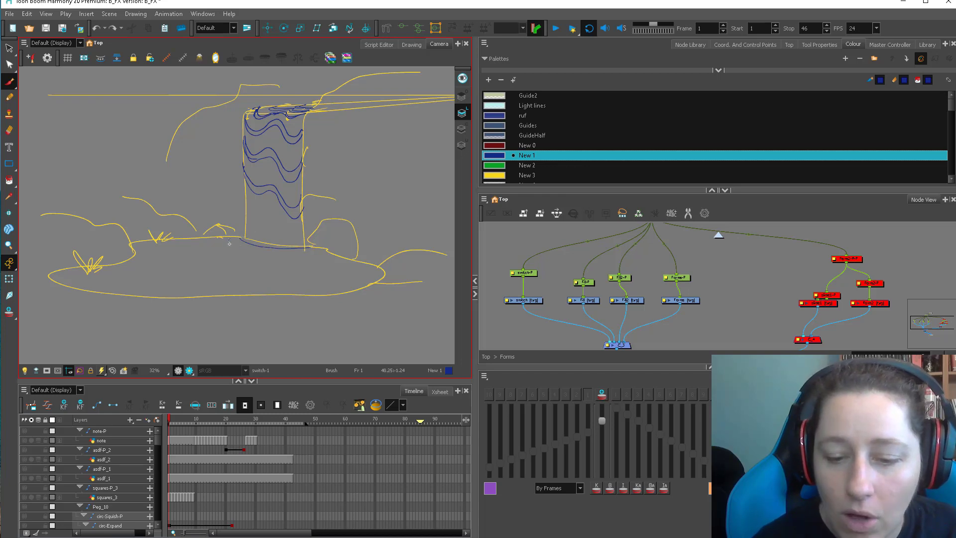
mouse_move(230, 238)
mouse_down()
mouse_move(294, 256)
mouse_move(319, 250)
mouse_move(281, 261)
mouse_up()
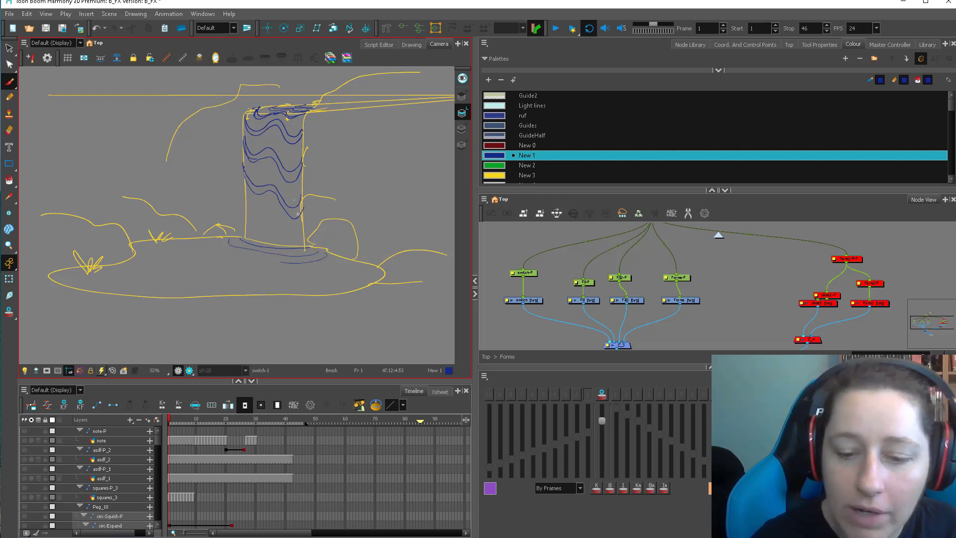
drag(303, 212, 304, 245)
drag(245, 200, 244, 236)
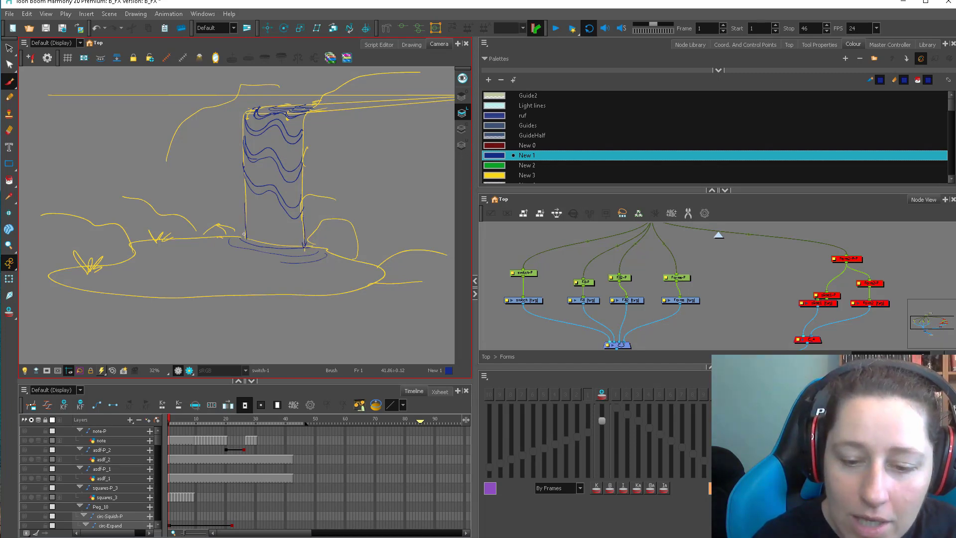
Draw downward arrows on the waterfall's lower front face and wider curved ripples spreading across the pool in blue New 1.
mouse_move(265, 202)
mouse_down()
mouse_move(268, 241)
mouse_move(297, 248)
mouse_up()
key(ctrl+z)
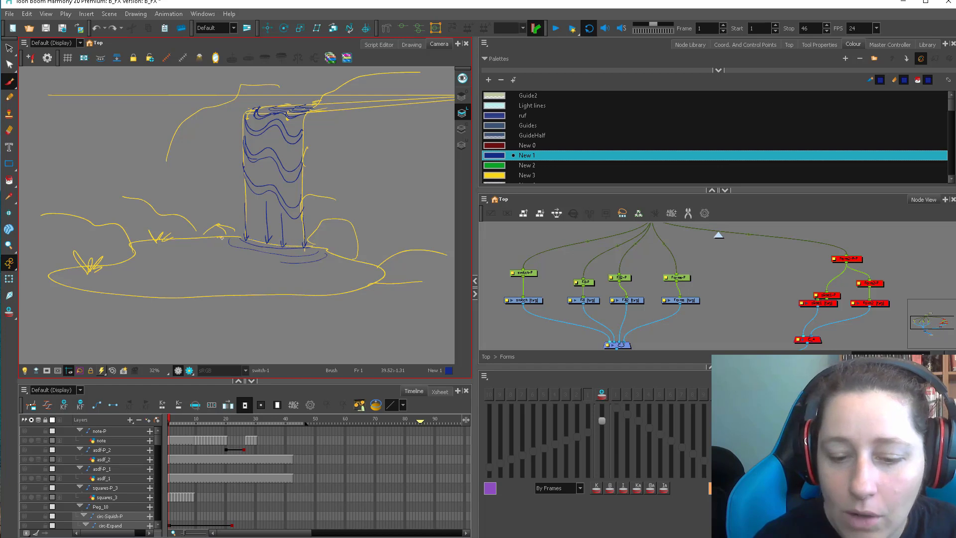
mouse_move(217, 238)
mouse_down()
mouse_move(250, 254)
mouse_move(206, 256)
mouse_move(304, 270)
mouse_move(341, 261)
mouse_up()
mouse_move(167, 253)
mouse_down()
mouse_move(227, 270)
mouse_move(349, 274)
mouse_up()
Draw two straight blue perspective guides from the vanishing point on the horizon, running diagonally across the pool.
key(1)
key(1)
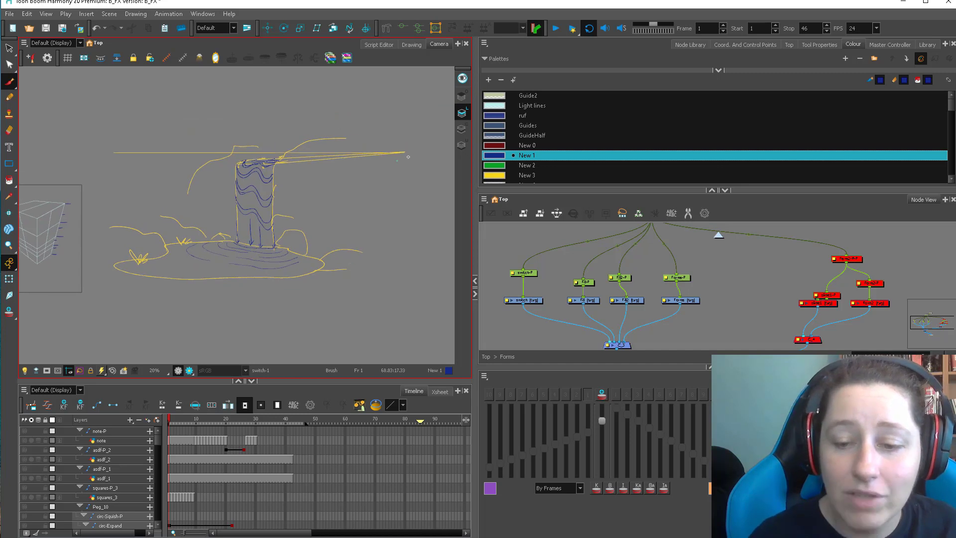
mouse_move(404, 151)
mouse_down()
mouse_move(140, 271)
mouse_move(140, 292)
mouse_up()
drag(402, 154, 235, 308)
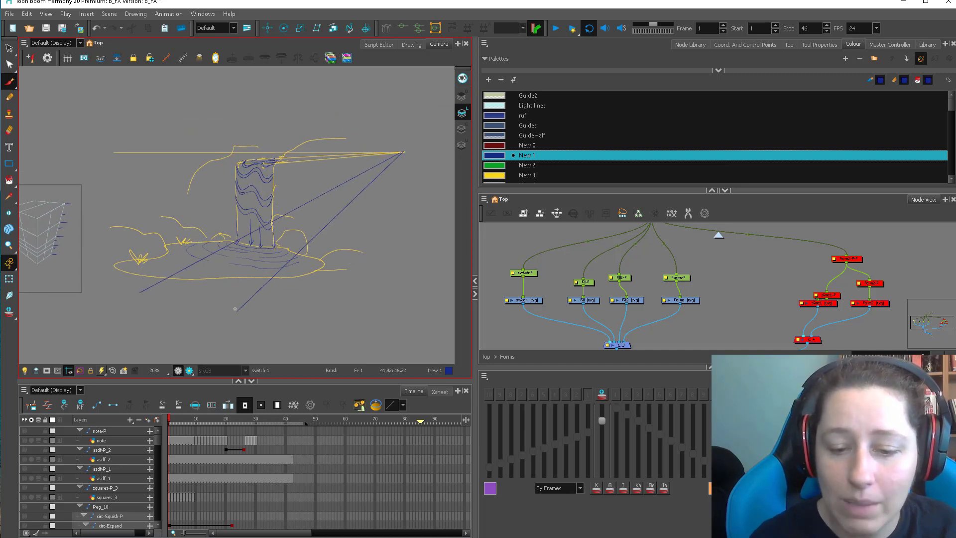
Draw three small flattened ellipses on the pool's surface among the ripples.
key(2)
key(2)
drag(293, 292, 339, 279)
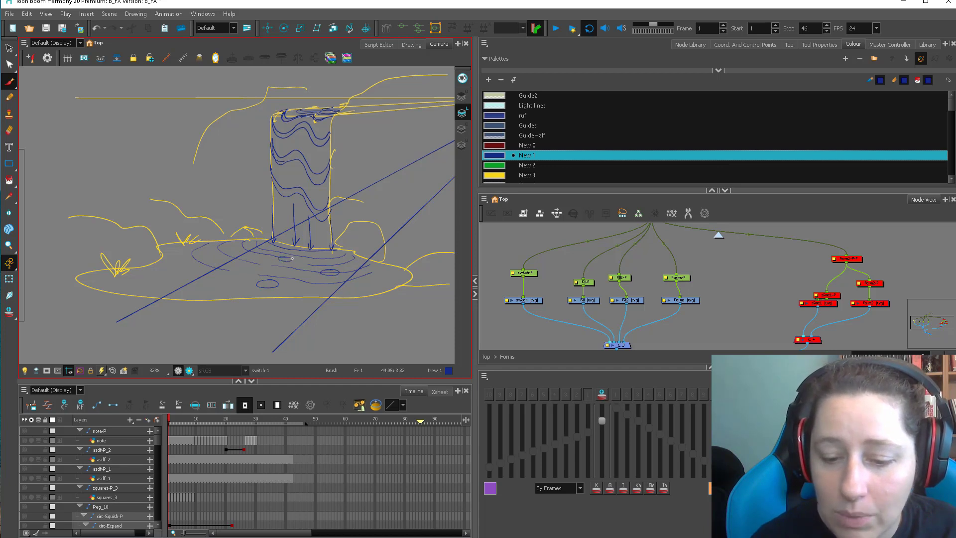
Lasso-select and delete the two diagonal perspective guides crossing the pool, and return to the Brush.
key(1)
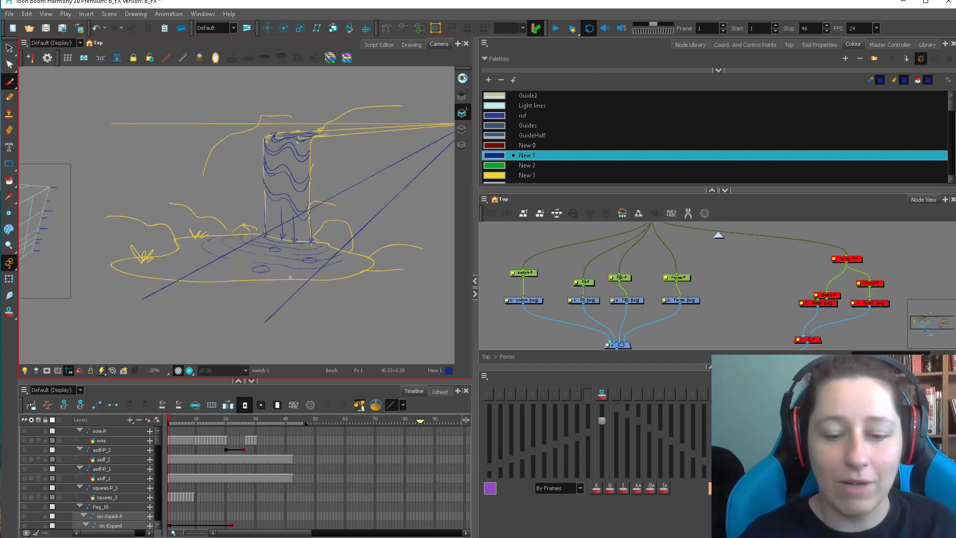
key(alt+s)
mouse_move(174, 289)
mouse_down()
mouse_move(371, 287)
mouse_move(326, 299)
mouse_up()
key(Delete)
key(1)
key(alt+b)
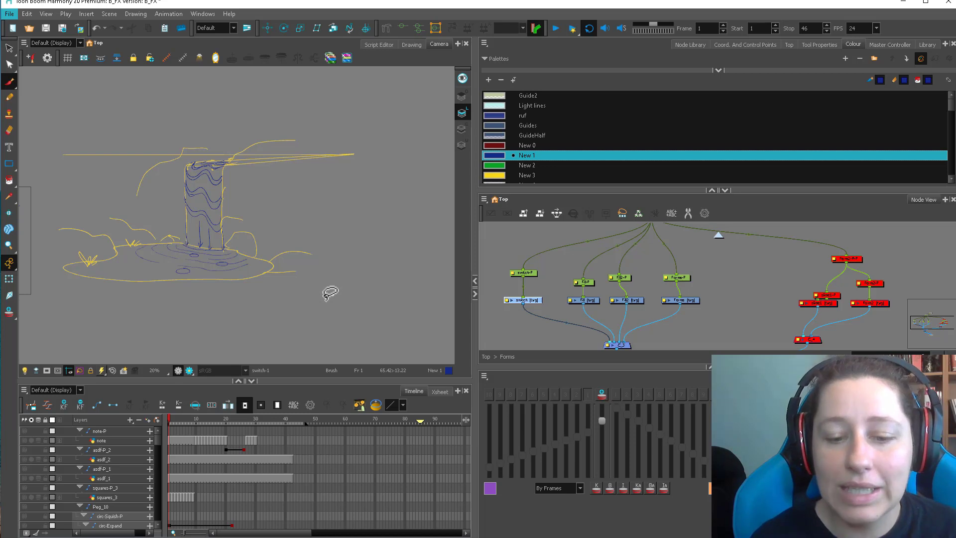
Draw a blue figure at the pool's near edge with an oval head, rectangular torso, long legs and bent arms.
scroll(329, 294, up, 1)
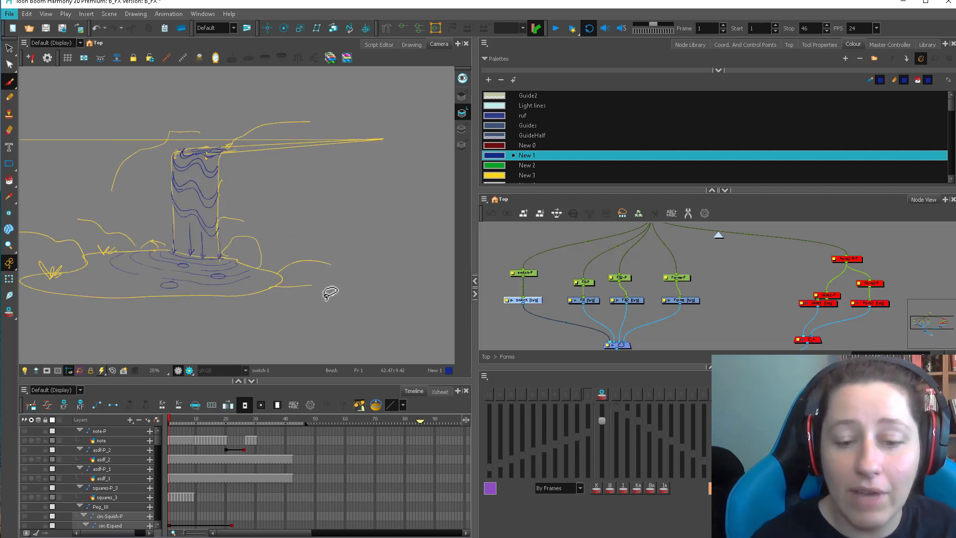
scroll(329, 293, up, 1)
drag(226, 295, 346, 285)
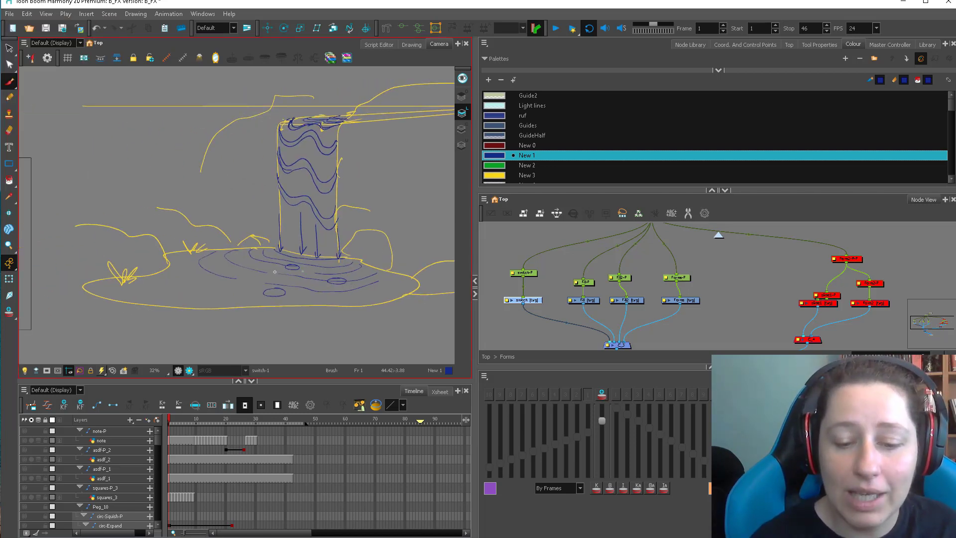
drag(192, 267, 218, 350)
drag(198, 266, 195, 354)
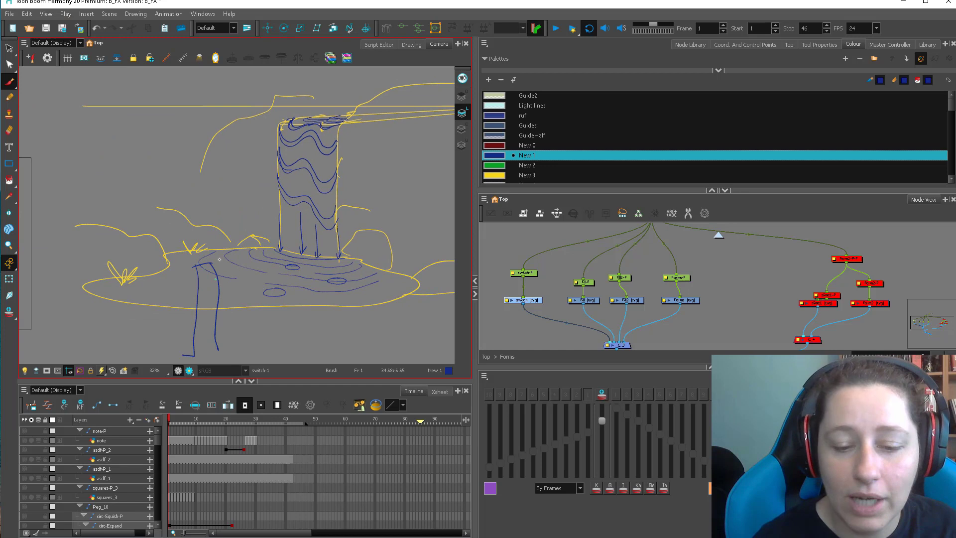
mouse_move(200, 256)
mouse_down()
mouse_move(199, 229)
mouse_move(217, 333)
mouse_up()
drag(198, 298, 219, 298)
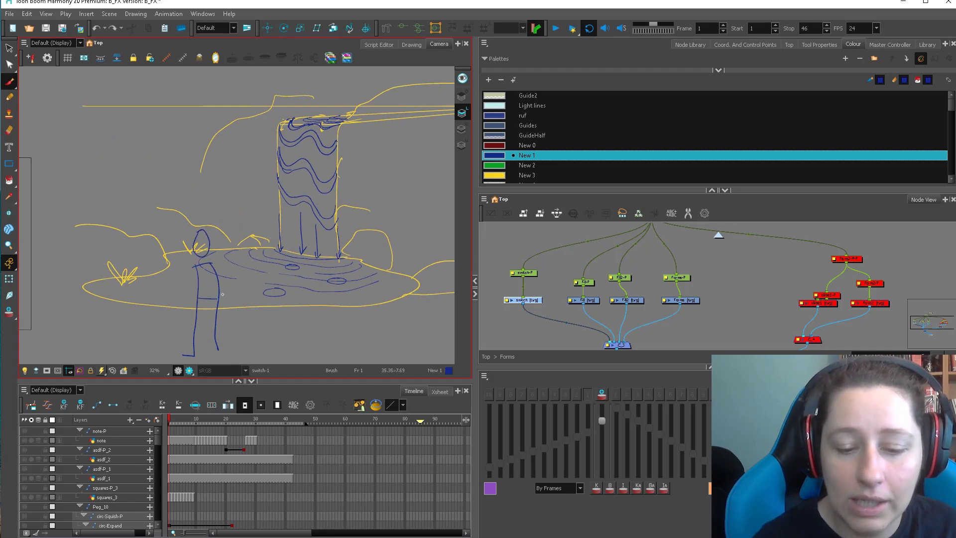
mouse_move(201, 264)
mouse_down()
mouse_move(190, 294)
mouse_move(222, 281)
mouse_move(214, 301)
mouse_up()
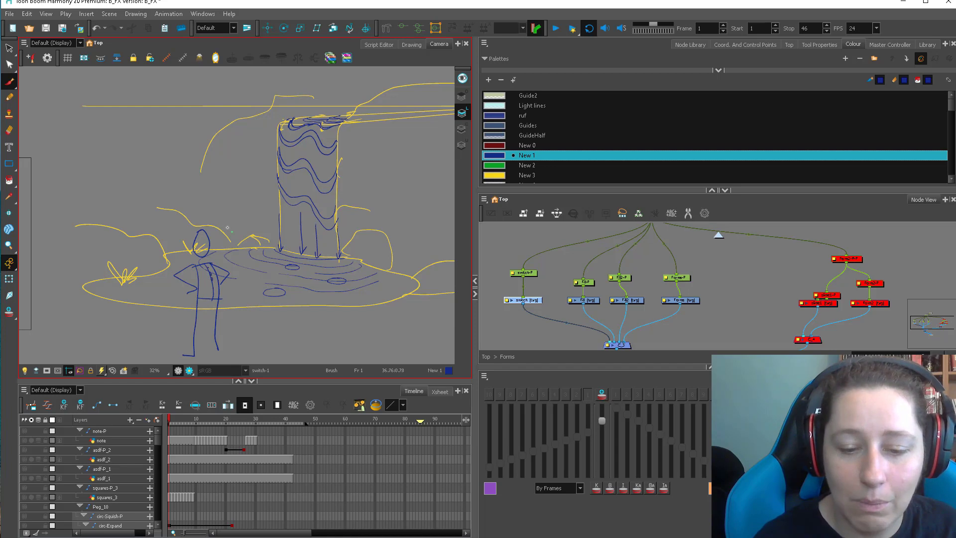
Add the eyes, smile and second foot to the figure, and a small mark on the nearest pool ellipse.
drag(201, 238, 201, 244)
drag(204, 238, 204, 244)
drag(311, 324, 305, 306)
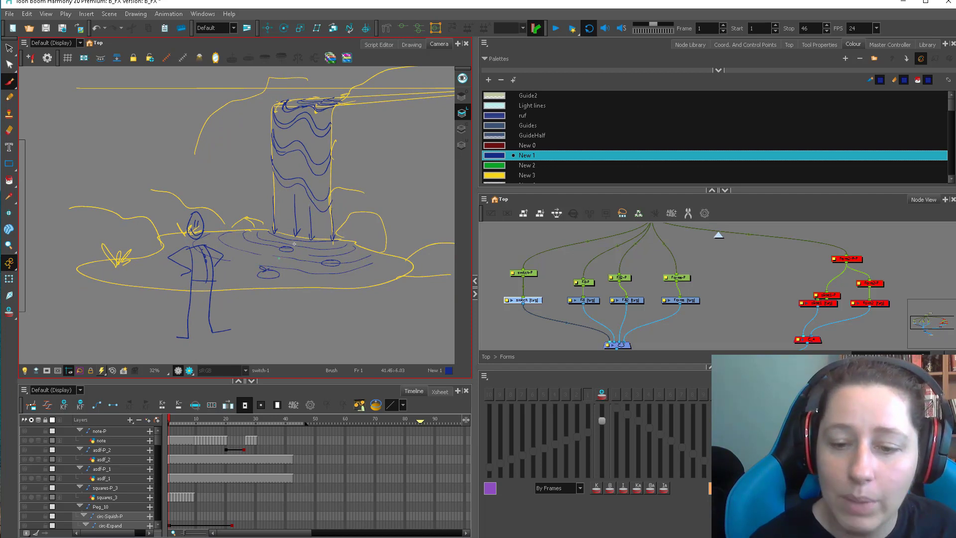
drag(348, 274, 331, 273)
Draw perspective lines from the figure's head and foot to the vanishing point, and fit a smaller figure between them beside the waterfall.
key(2)
drag(277, 254, 260, 264)
mouse_move(183, 319)
mouse_down()
mouse_move(416, 164)
mouse_move(447, 125)
mouse_up()
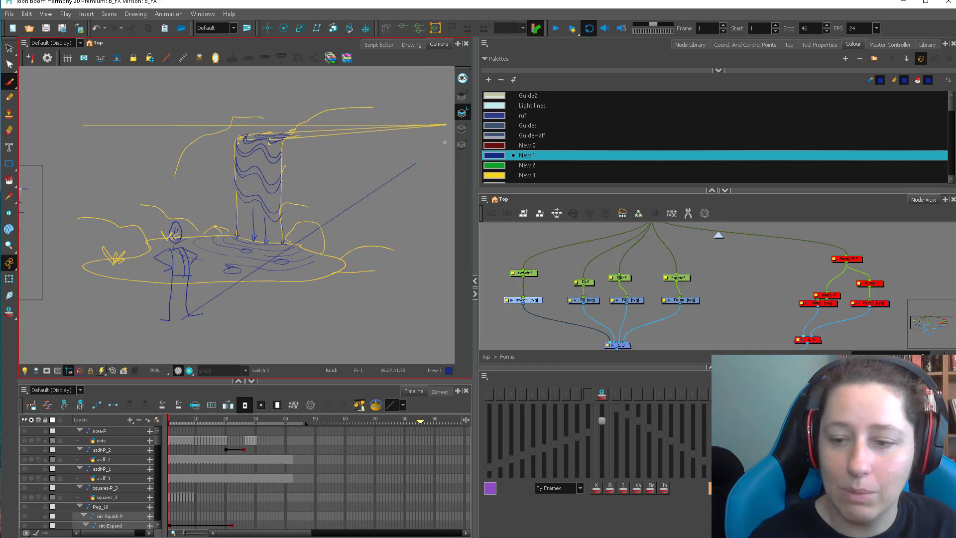
drag(173, 222, 446, 125)
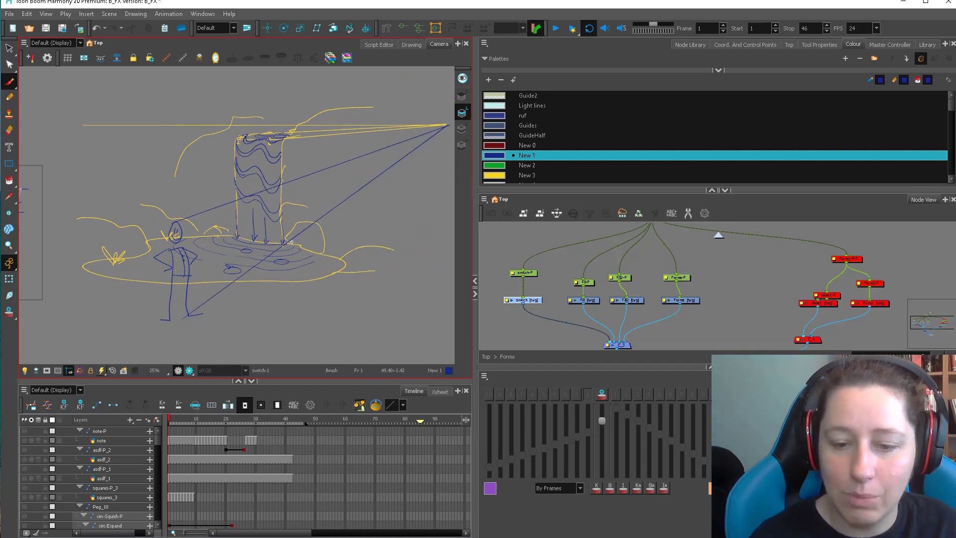
mouse_move(290, 243)
mouse_down()
mouse_move(292, 180)
mouse_move(288, 236)
mouse_up()
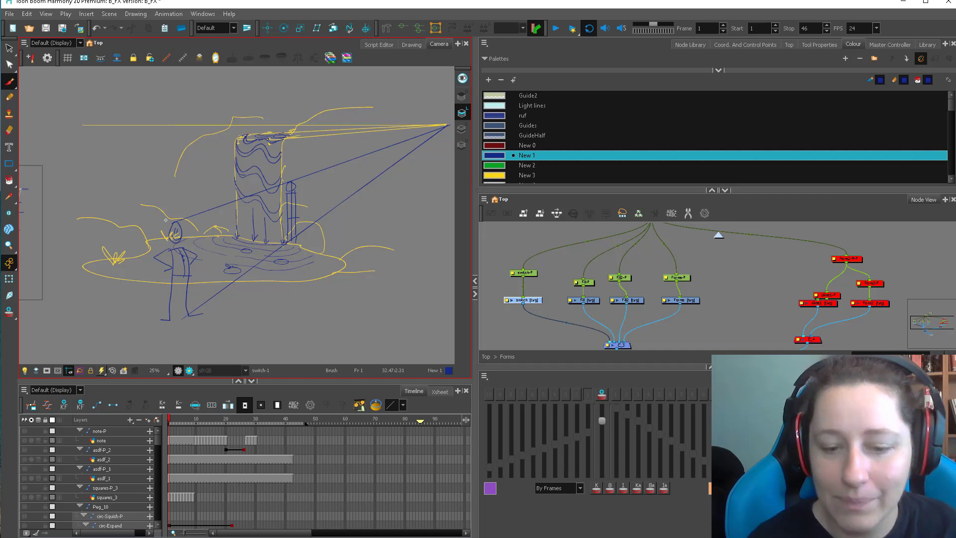
key(2)
key(2)
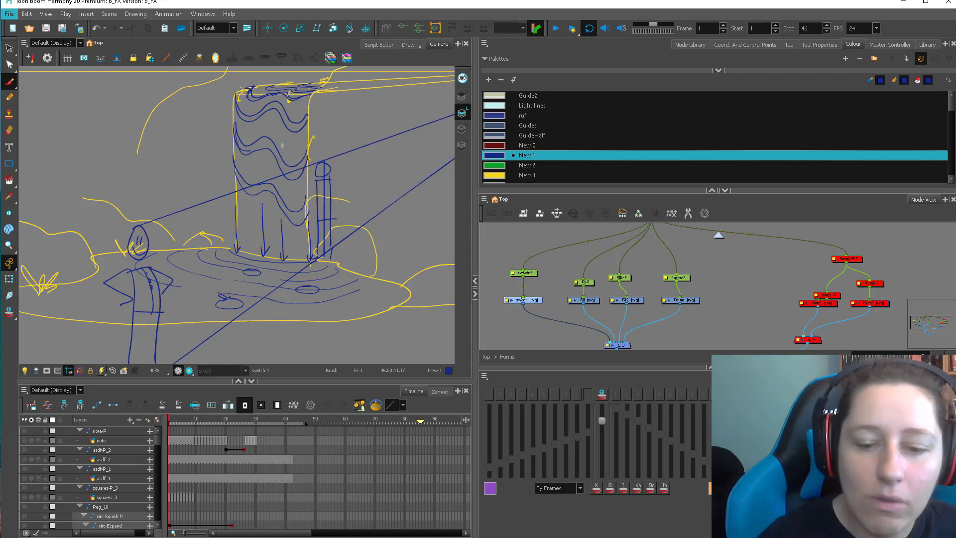
click(254, 258)
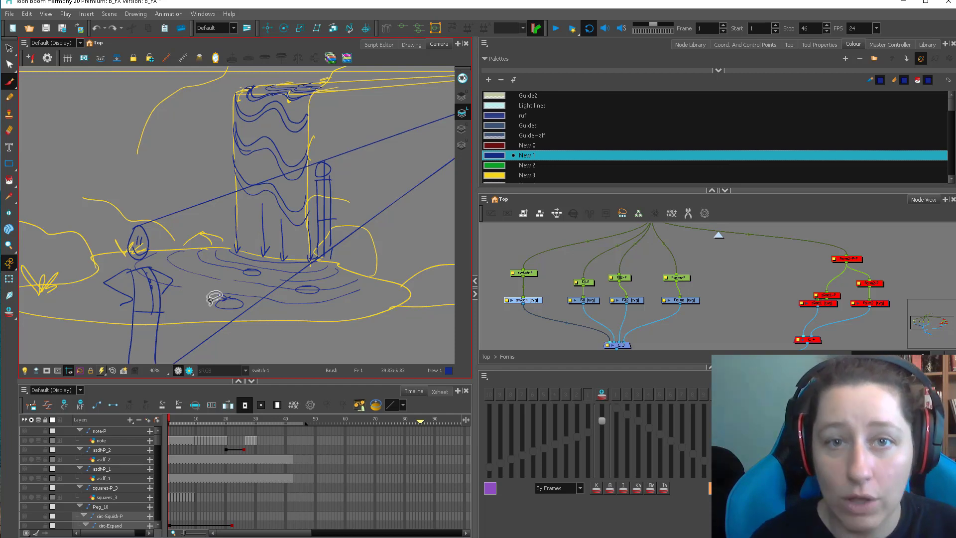
key(2)
key(2)
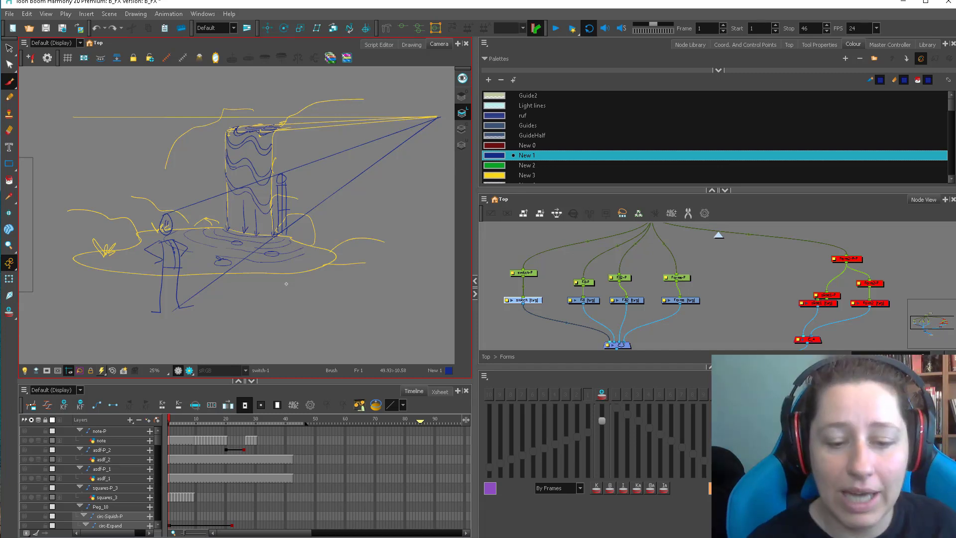
Draw a small flame shape by the figure's foot and another at the pool's far end, and connect them with a curved arrow.
drag(257, 300, 381, 285)
key(2)
drag(294, 294, 276, 315)
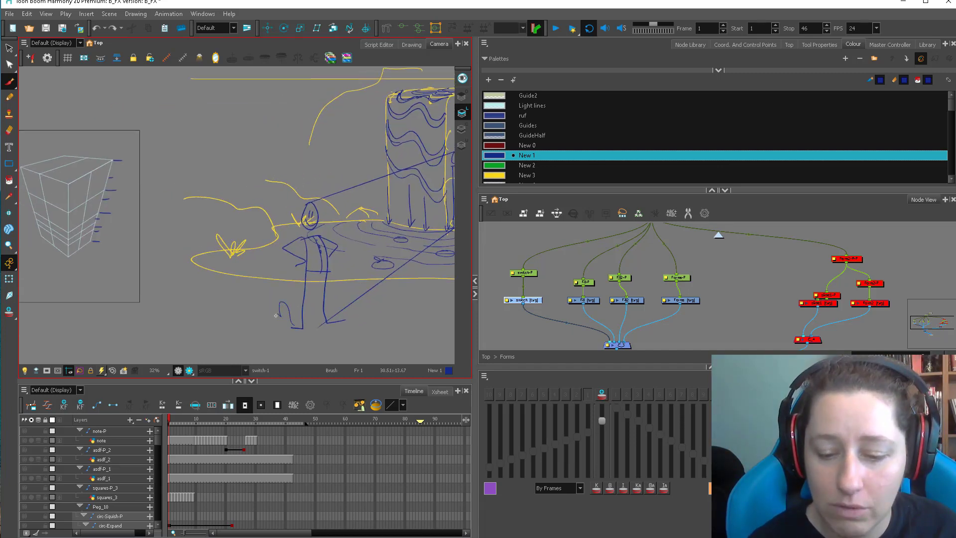
mouse_move(192, 259)
mouse_down()
mouse_move(177, 223)
mouse_move(194, 221)
mouse_move(182, 253)
mouse_up()
drag(358, 294, 336, 282)
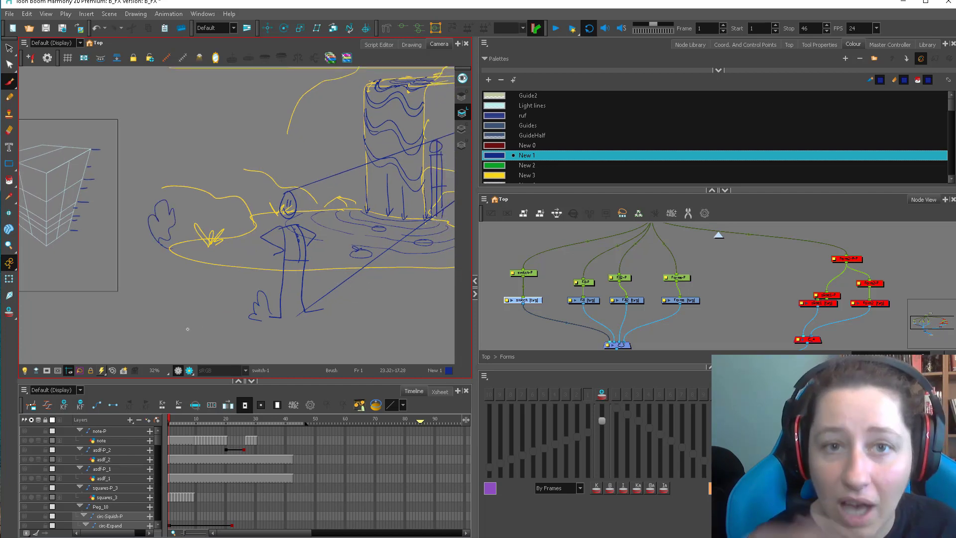
mouse_move(253, 317)
mouse_down()
mouse_move(201, 291)
mouse_move(167, 244)
mouse_up()
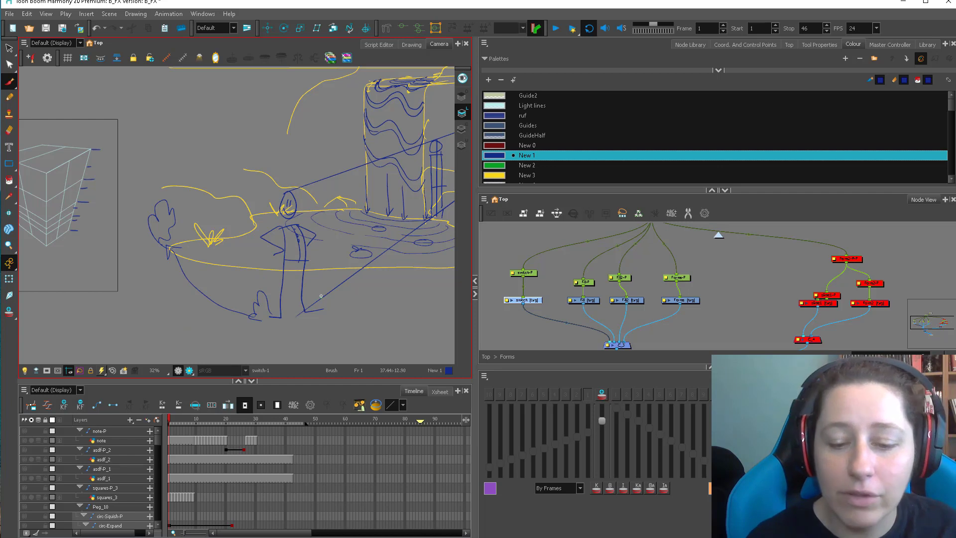
Draw a larger hatched, rounded shape over the small flame beside the figure's foot.
key(2)
mouse_move(285, 318)
mouse_down()
mouse_move(290, 294)
mouse_move(248, 312)
mouse_move(269, 259)
mouse_move(298, 316)
mouse_up()
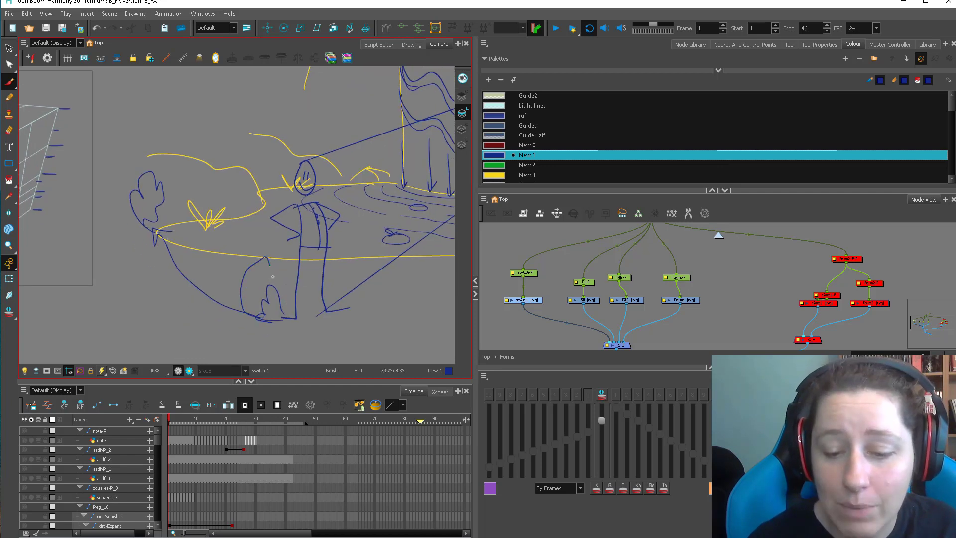
mouse_move(252, 270)
mouse_down()
mouse_move(260, 305)
mouse_move(254, 265)
mouse_move(293, 315)
mouse_move(299, 296)
mouse_up()
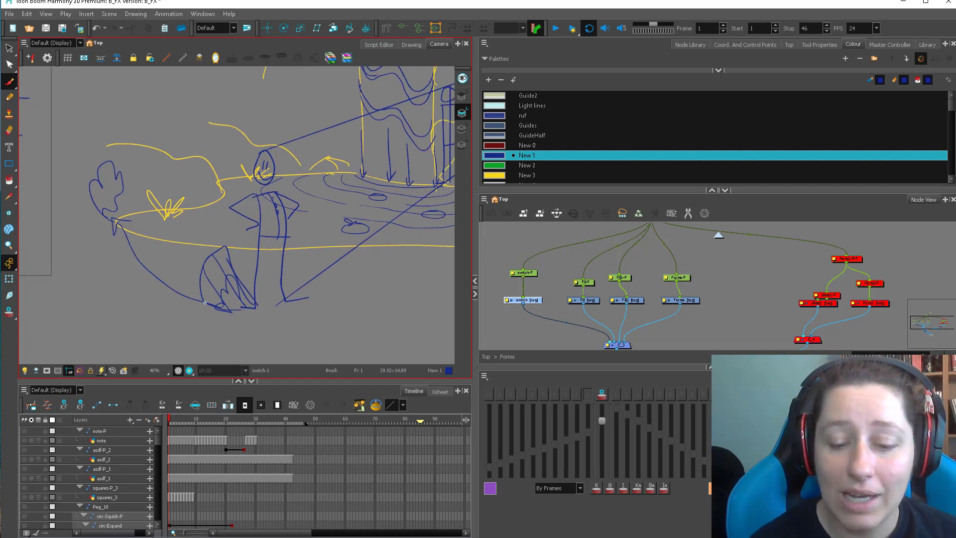
drag(204, 302, 257, 306)
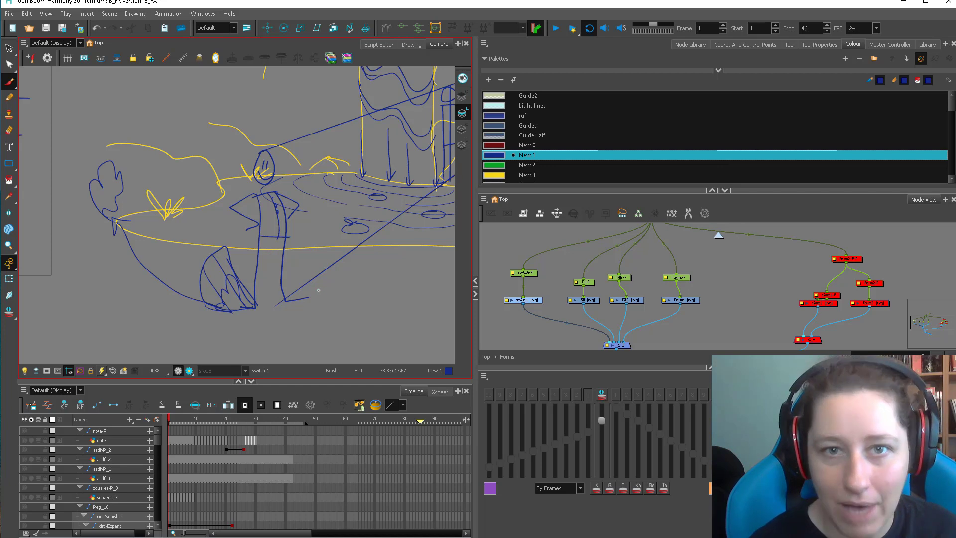
Sketch a cartoon figure below the pool with a round face, open mouth, raised arms and a narrow body, redrawing its legs.
scroll(318, 290, down, 5)
drag(193, 285, 279, 221)
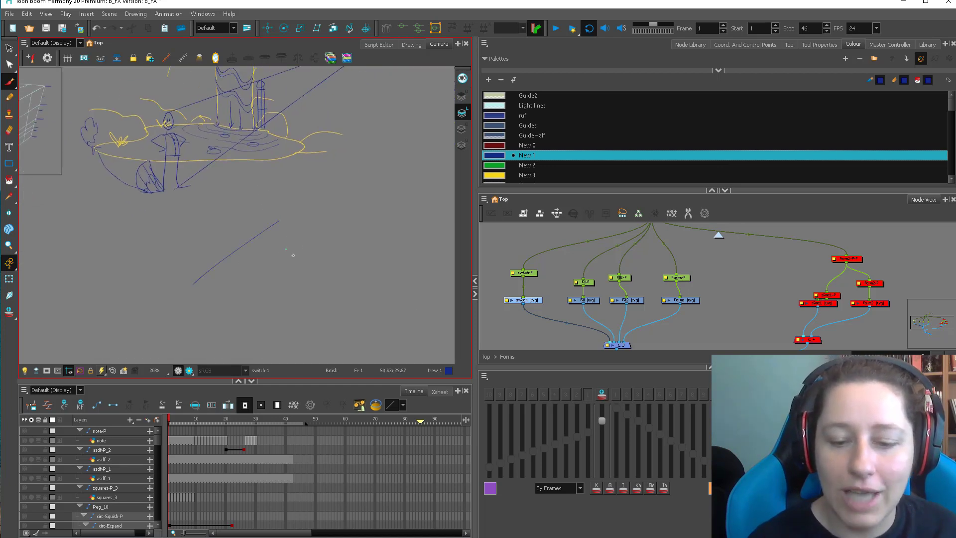
drag(231, 303, 300, 248)
mouse_move(284, 231)
mouse_down()
mouse_move(257, 232)
mouse_move(281, 234)
mouse_up()
mouse_move(280, 269)
mouse_down()
mouse_move(276, 288)
mouse_move(343, 245)
mouse_up()
mouse_move(239, 294)
mouse_down()
mouse_move(187, 261)
mouse_move(256, 343)
mouse_up()
mouse_move(287, 276)
mouse_down()
mouse_move(287, 344)
mouse_move(251, 319)
mouse_move(277, 306)
mouse_up()
drag(260, 316, 250, 349)
drag(289, 312, 309, 340)
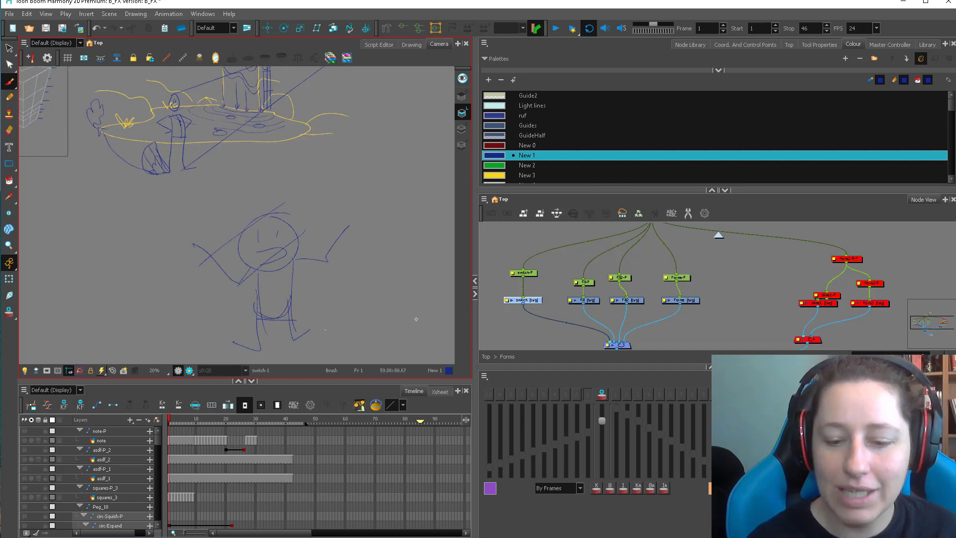
key(ctrl+z)
key(ctrl+z)
drag(259, 304, 263, 348)
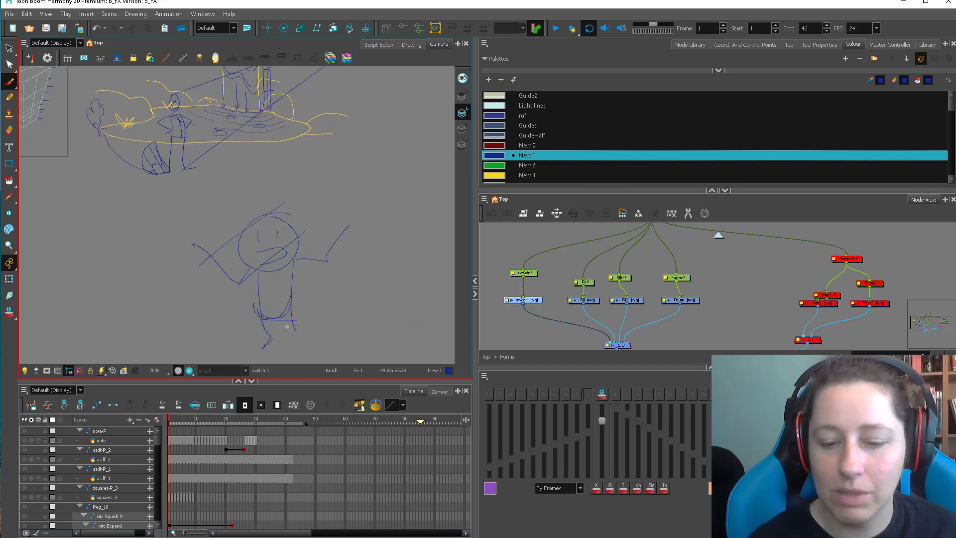
Sketch a larger figure beside the cartoon one, with a round face, wide sloping body and one raised hand.
mouse_move(393, 312)
mouse_down()
mouse_move(306, 304)
mouse_move(337, 298)
mouse_up()
key(1)
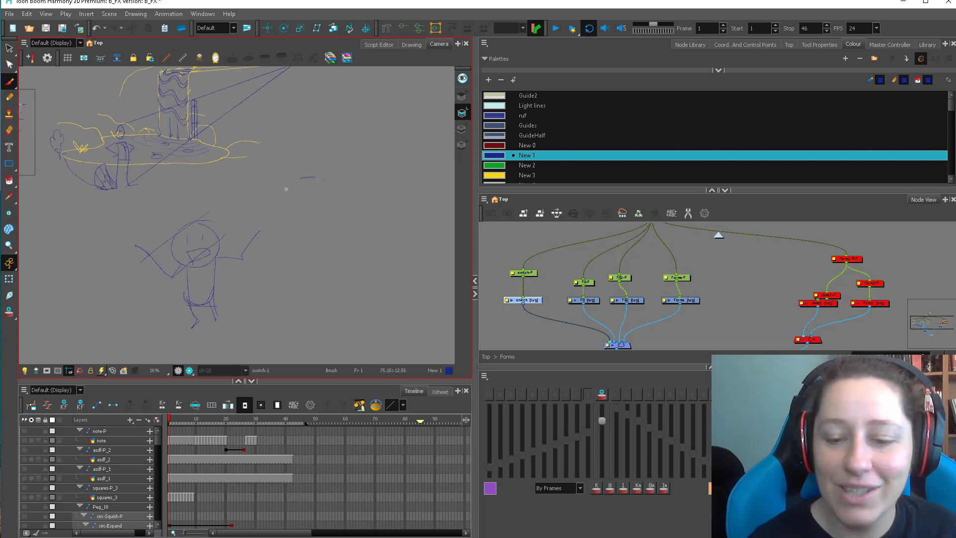
drag(287, 189, 289, 185)
mouse_move(275, 241)
mouse_down()
mouse_move(337, 205)
mouse_move(264, 326)
mouse_up()
drag(336, 205, 385, 280)
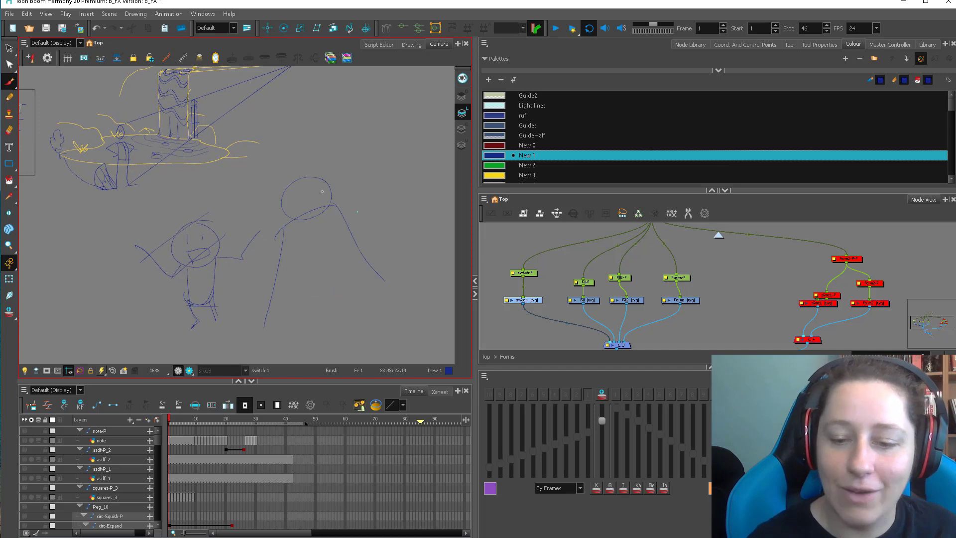
drag(314, 190, 314, 194)
mouse_move(316, 202)
mouse_down()
mouse_move(298, 210)
mouse_move(344, 158)
mouse_up()
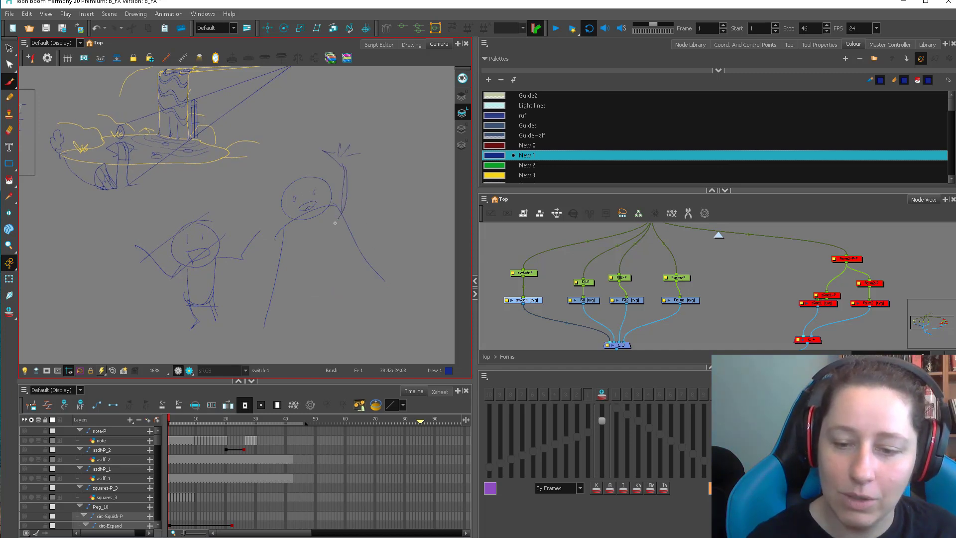
mouse_move(280, 232)
mouse_down()
mouse_move(247, 319)
mouse_move(399, 279)
mouse_move(367, 267)
mouse_up()
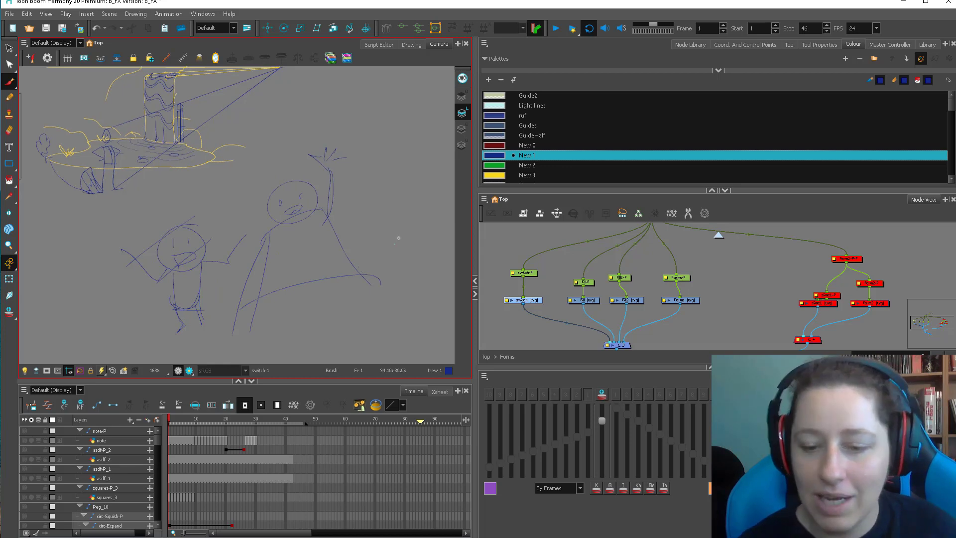
Draw billowing cloud-like curves beside the larger figure and a short curve near the smaller figure's arm.
mouse_move(346, 244)
mouse_down()
mouse_move(388, 195)
mouse_move(408, 189)
mouse_move(420, 207)
mouse_move(453, 183)
mouse_up()
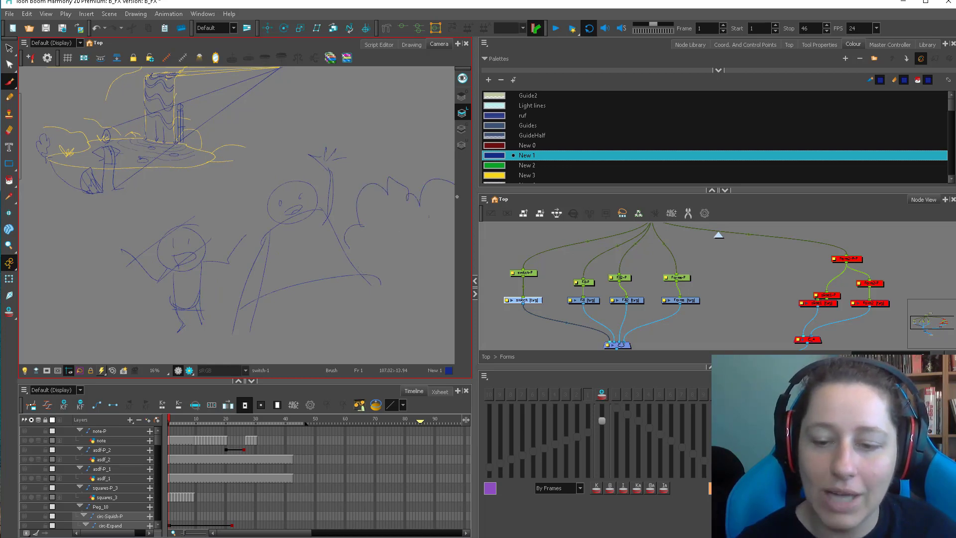
drag(375, 257, 379, 234)
drag(220, 260, 248, 259)
mouse_move(373, 243)
mouse_down()
mouse_move(404, 221)
mouse_move(434, 201)
mouse_up()
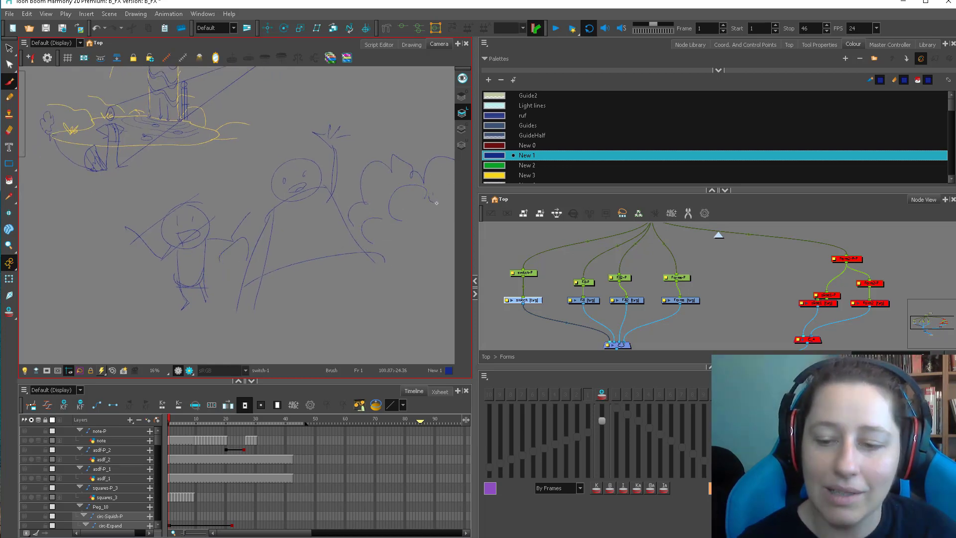
Lasso-select and delete the two cartoon figures and the billowing curves below the waterfall scene.
key(1)
drag(370, 269, 362, 273)
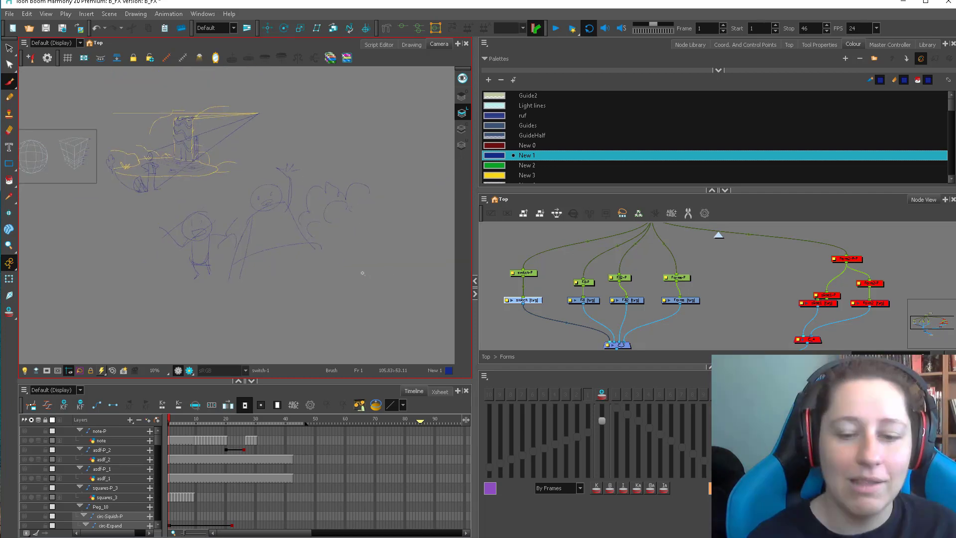
drag(153, 277, 226, 286)
key(2)
key(alt+s)
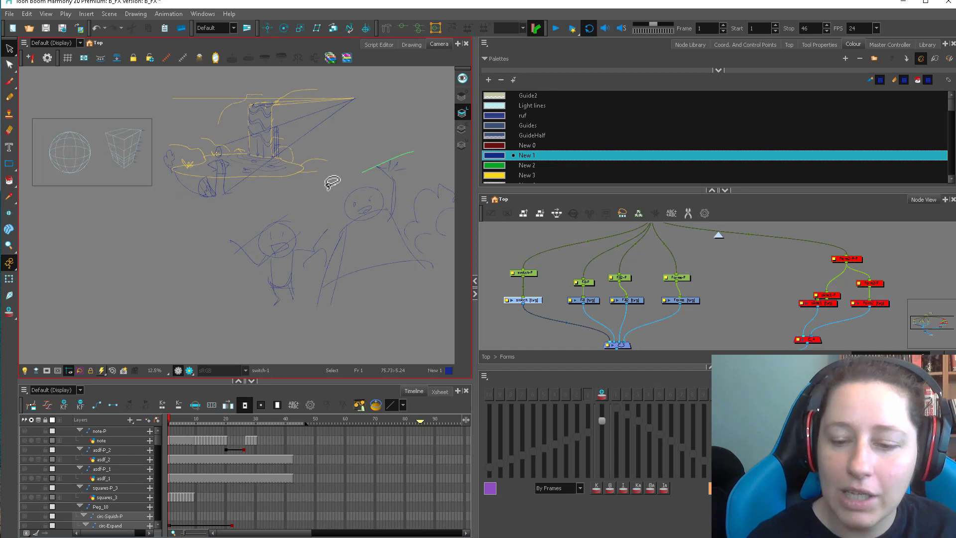
mouse_move(333, 183)
mouse_down()
mouse_move(472, 189)
mouse_move(429, 159)
mouse_up()
key(Delete)
key(2)
drag(351, 272, 307, 281)
drag(202, 223, 255, 300)
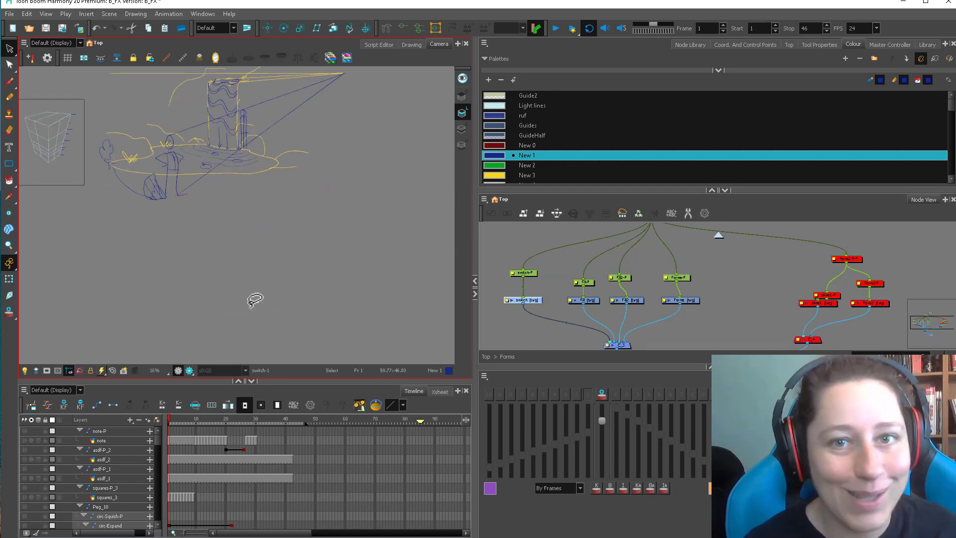
Draw a plain standing figure with an oval head, rectangular body, arms and feet below the pool, and a small flame beside it.
key(2)
key(alt+b)
drag(212, 234, 242, 316)
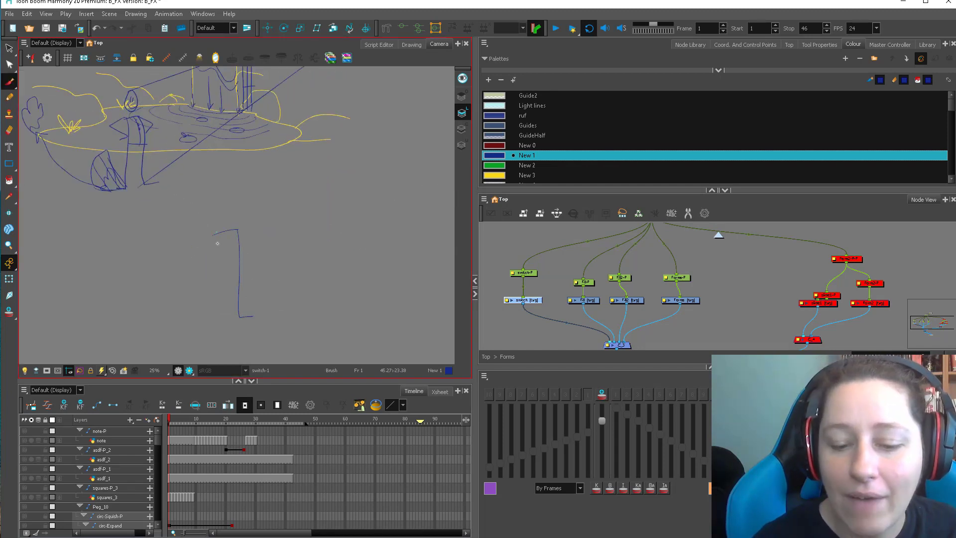
mouse_move(216, 232)
mouse_down()
mouse_move(222, 316)
mouse_move(239, 314)
mouse_move(219, 317)
mouse_up()
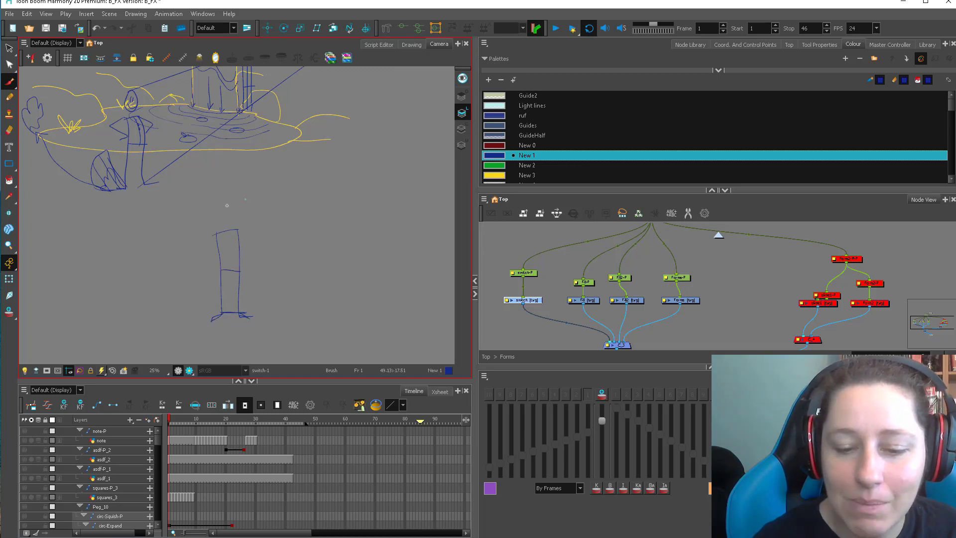
mouse_move(227, 198)
mouse_down()
mouse_move(225, 226)
mouse_move(230, 199)
mouse_up()
drag(215, 233, 209, 273)
drag(240, 232, 250, 270)
key(2)
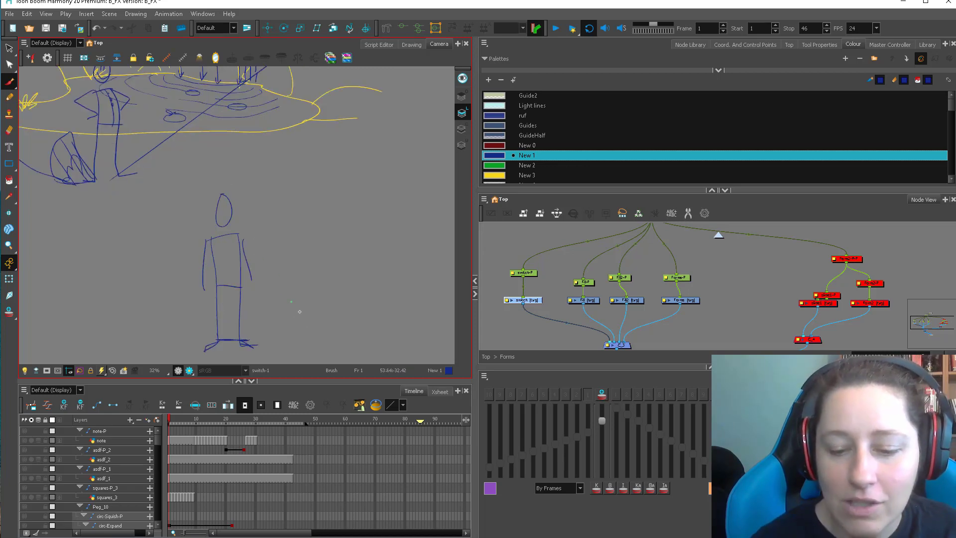
mouse_move(299, 311)
mouse_down()
mouse_move(274, 307)
mouse_move(307, 305)
mouse_move(266, 294)
mouse_move(283, 284)
mouse_move(292, 298)
mouse_move(314, 286)
mouse_move(290, 306)
mouse_move(298, 287)
mouse_move(313, 299)
mouse_move(306, 307)
mouse_move(278, 306)
mouse_up()
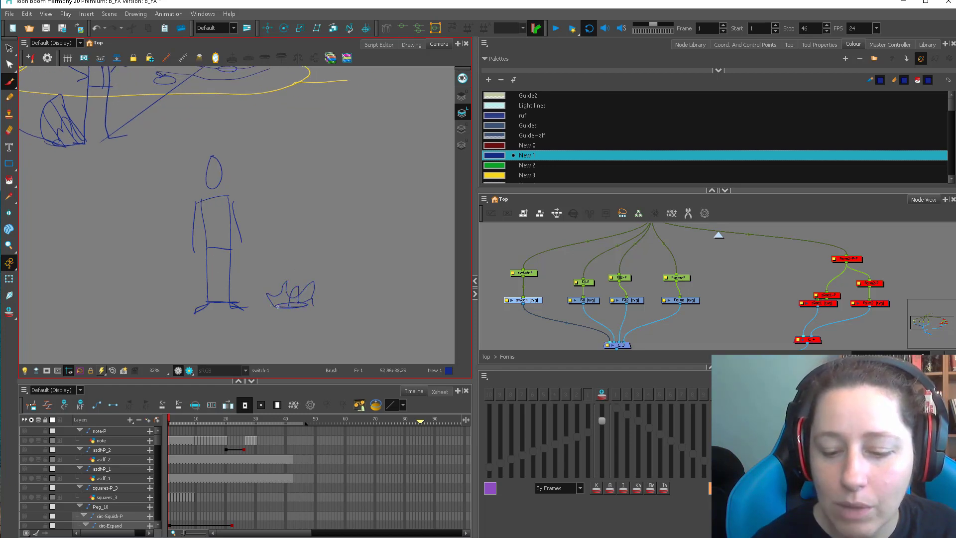
Draw an arrow pointing at the standing figure's lower legs from above the small flame.
drag(275, 261, 240, 273)
drag(346, 266, 311, 277)
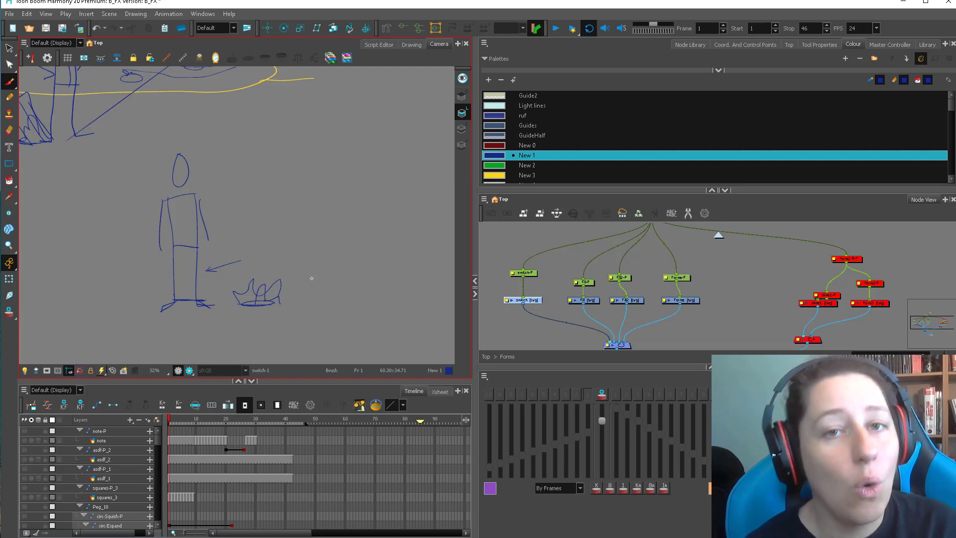
Sketch a perspective floor below the figure, with a thin raised back edge and crossing diagonal grid lines.
scroll(148, 275, down, 2)
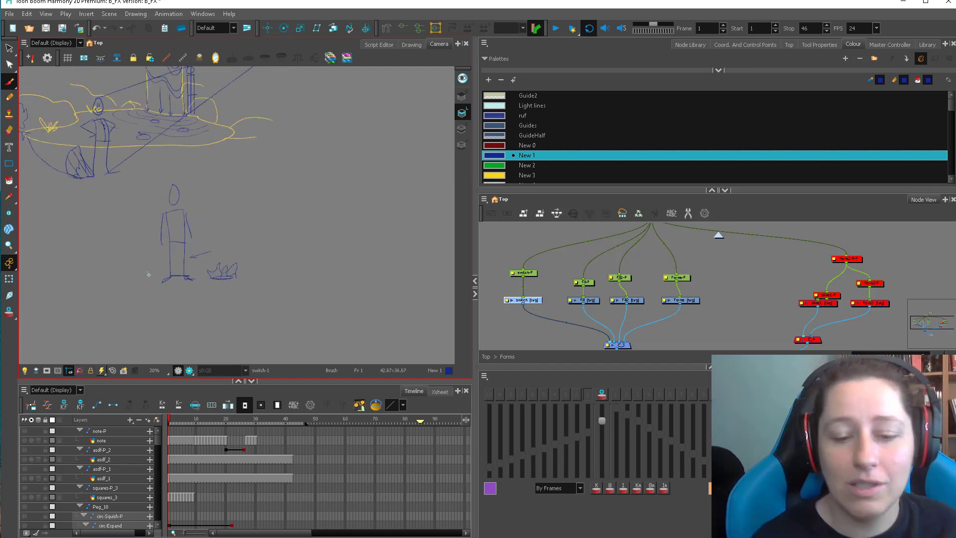
drag(132, 301, 418, 265)
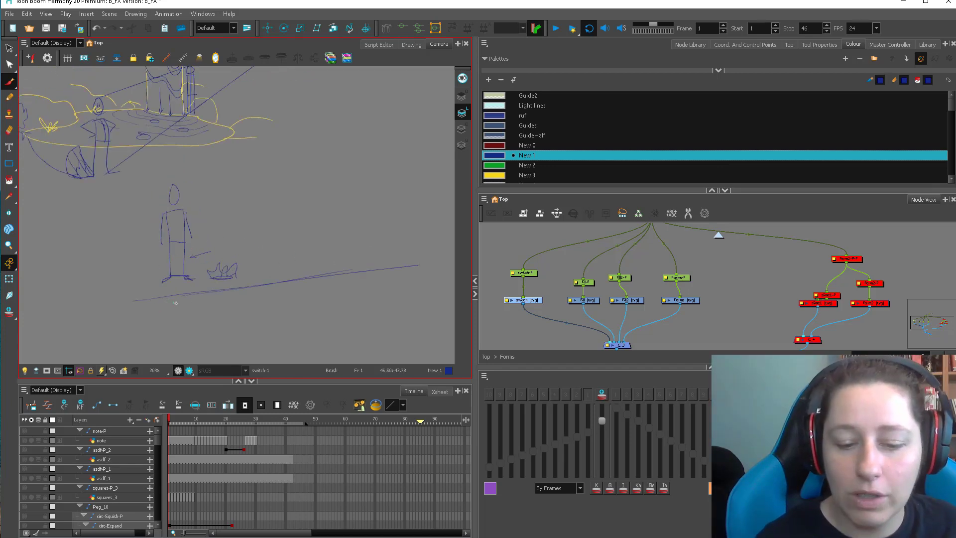
drag(140, 312, 397, 273)
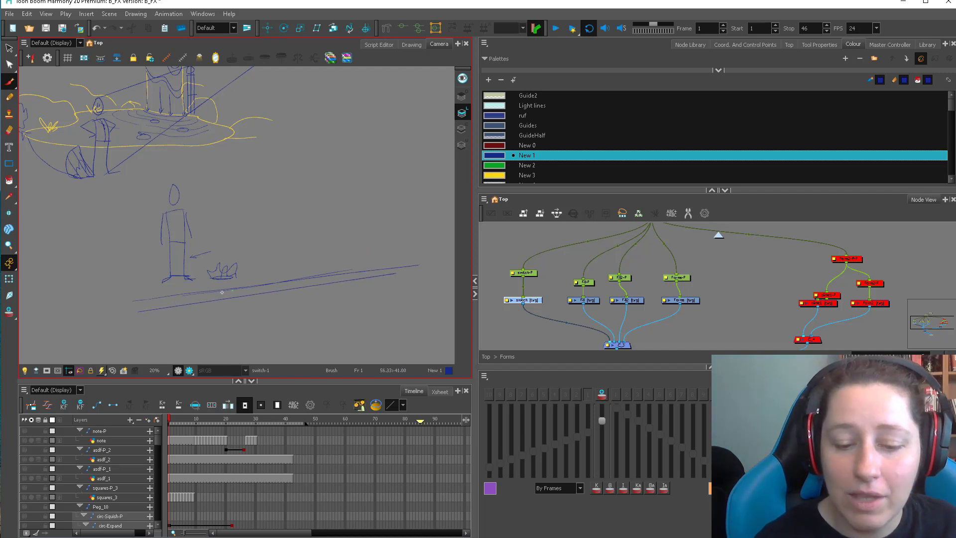
drag(225, 299, 387, 332)
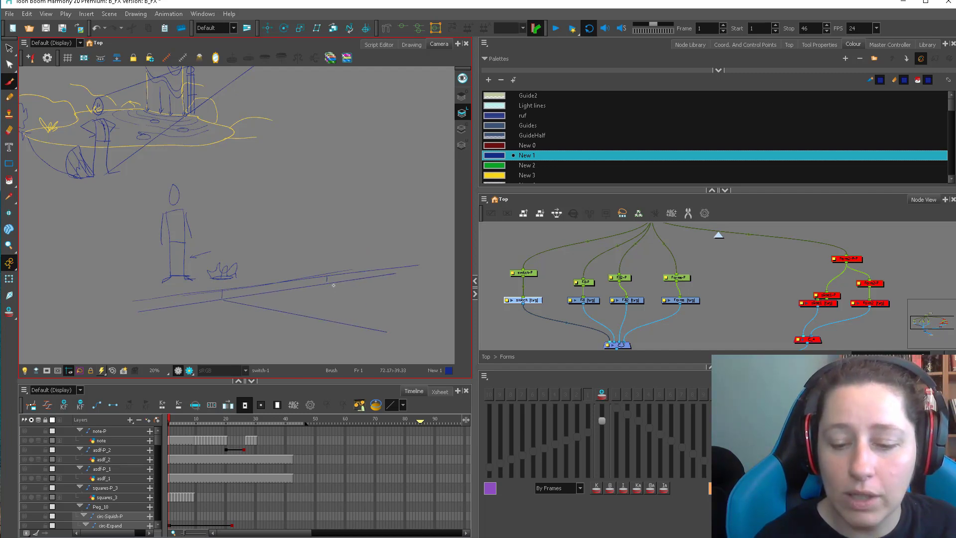
drag(327, 283, 438, 304)
drag(153, 300, 153, 309)
drag(153, 311, 336, 356)
drag(148, 327, 444, 284)
drag(258, 349, 453, 308)
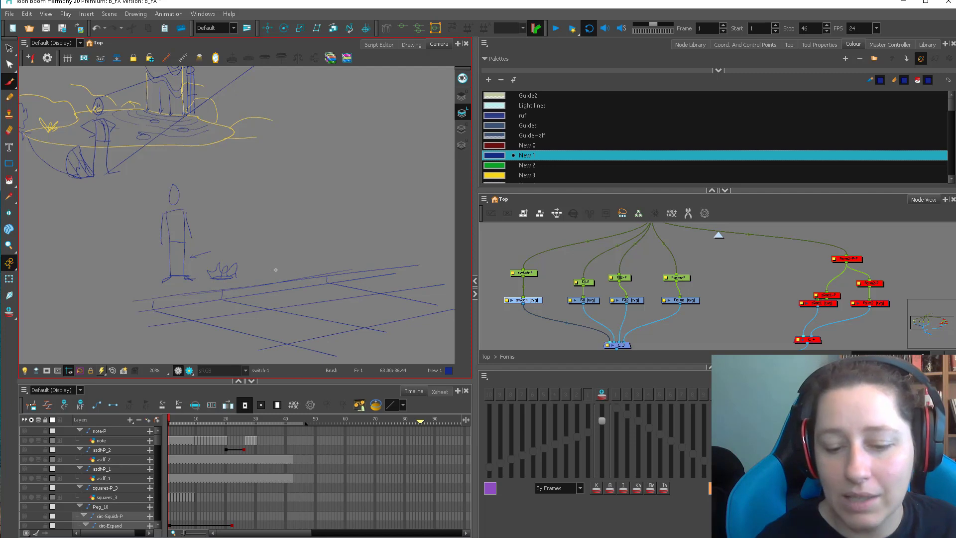
Draw two narrow legs standing at the floor's back edge and a flame with an oval base on the grid.
mouse_move(273, 271)
mouse_down()
mouse_move(283, 299)
mouse_move(306, 290)
mouse_up()
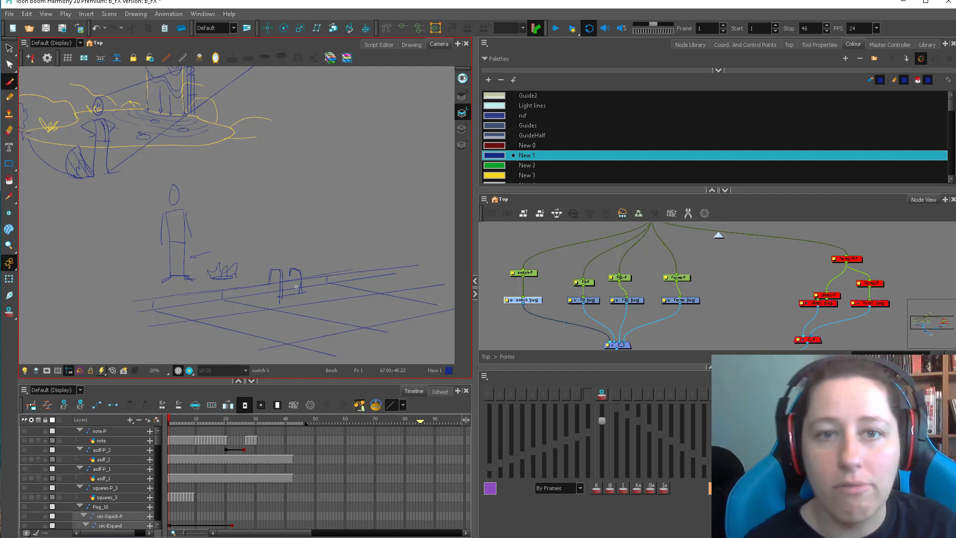
mouse_move(307, 315)
mouse_down()
mouse_move(323, 289)
mouse_move(351, 306)
mouse_move(353, 317)
mouse_move(332, 324)
mouse_move(352, 317)
mouse_up()
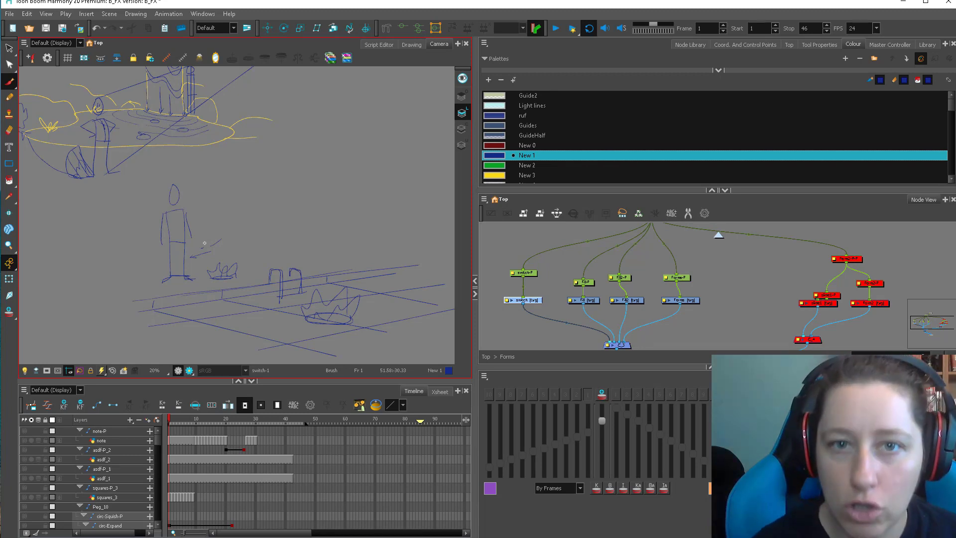
Draw a fireball with a rounded head and a trailing tail beside the figure's upper body.
scroll(204, 243, up, 2)
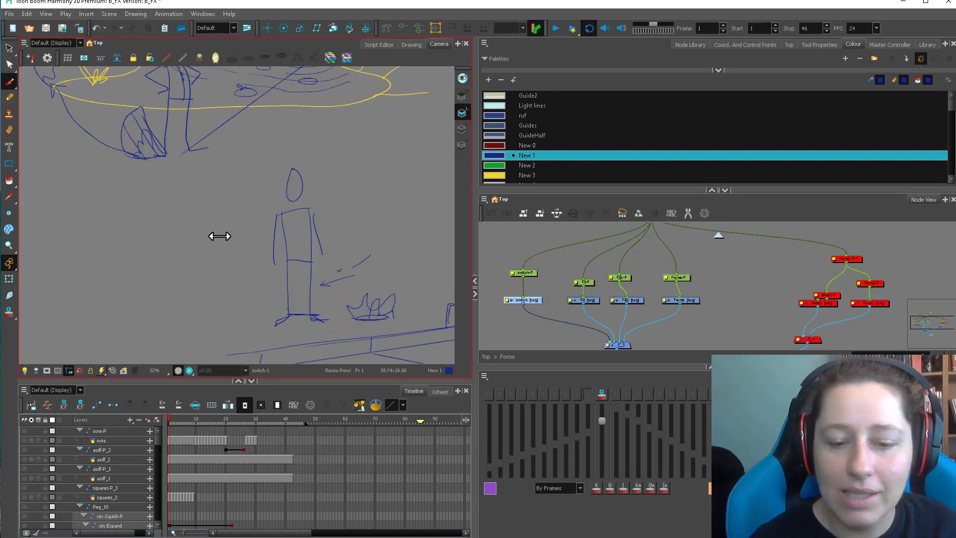
drag(356, 222, 230, 262)
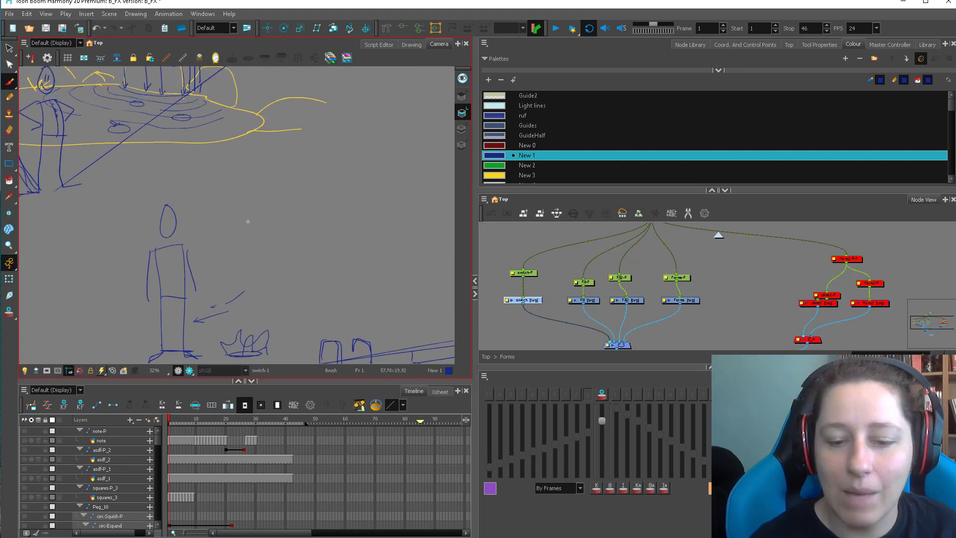
mouse_move(273, 218)
mouse_down()
mouse_move(315, 260)
mouse_move(432, 182)
mouse_move(244, 225)
mouse_up()
Select the fireball, try different sizes, and scale it down to fit beside the figure.
key(alt+s)
click(422, 177)
drag(433, 180, 356, 213)
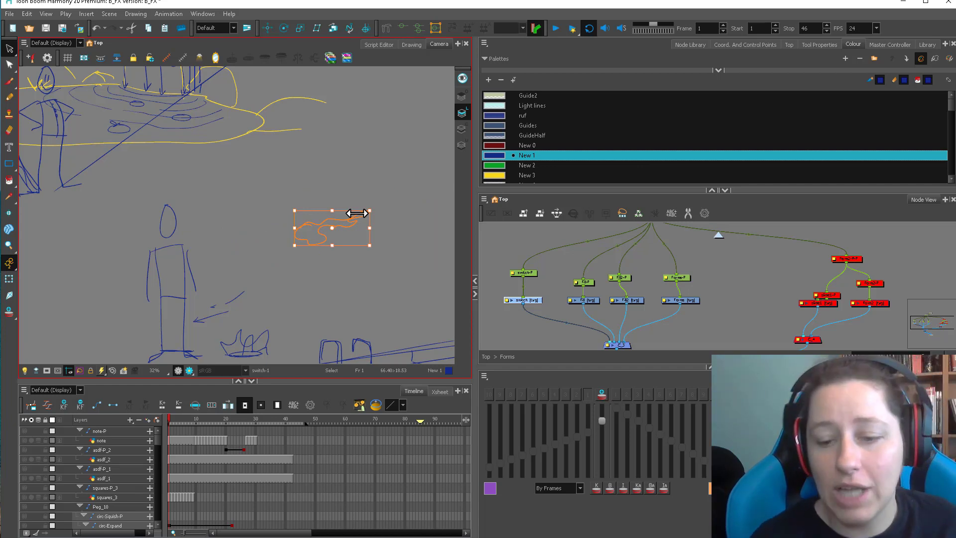
drag(367, 206, 441, 168)
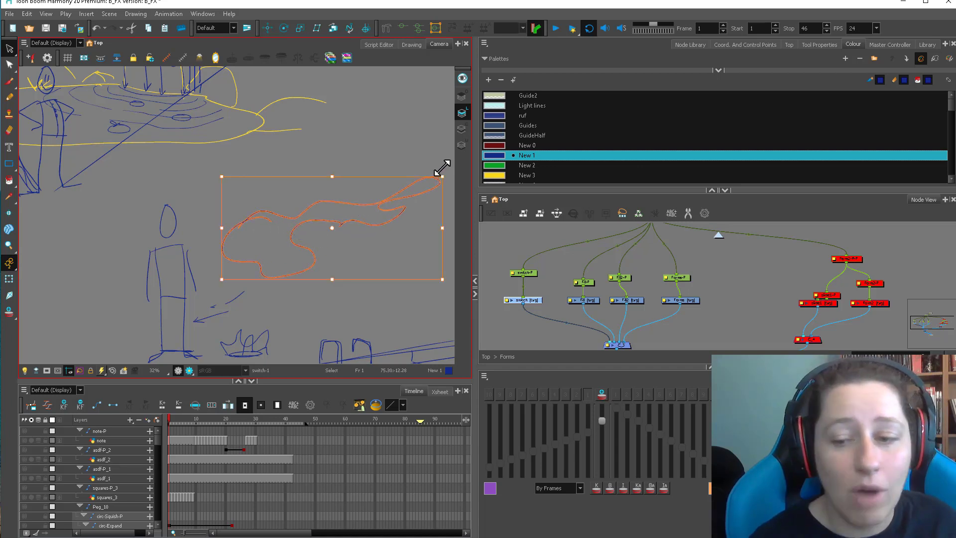
key(ctrl+z)
click(11, 50)
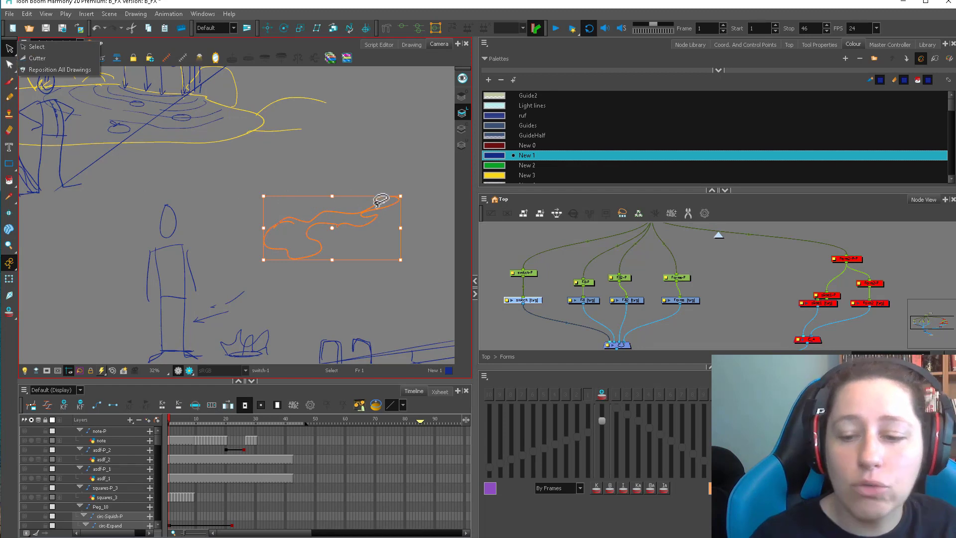
mouse_move(401, 195)
mouse_down()
mouse_move(258, 244)
mouse_move(279, 228)
mouse_move(352, 219)
mouse_move(285, 230)
mouse_move(342, 208)
mouse_move(341, 198)
mouse_move(390, 198)
mouse_move(359, 212)
mouse_move(369, 189)
mouse_move(340, 198)
mouse_move(356, 217)
mouse_move(334, 237)
mouse_up()
Add an arrow pointing at the fireball's tail and contour lines inside the fireball.
key(alt+b)
key(2)
key(2)
drag(279, 196, 292, 215)
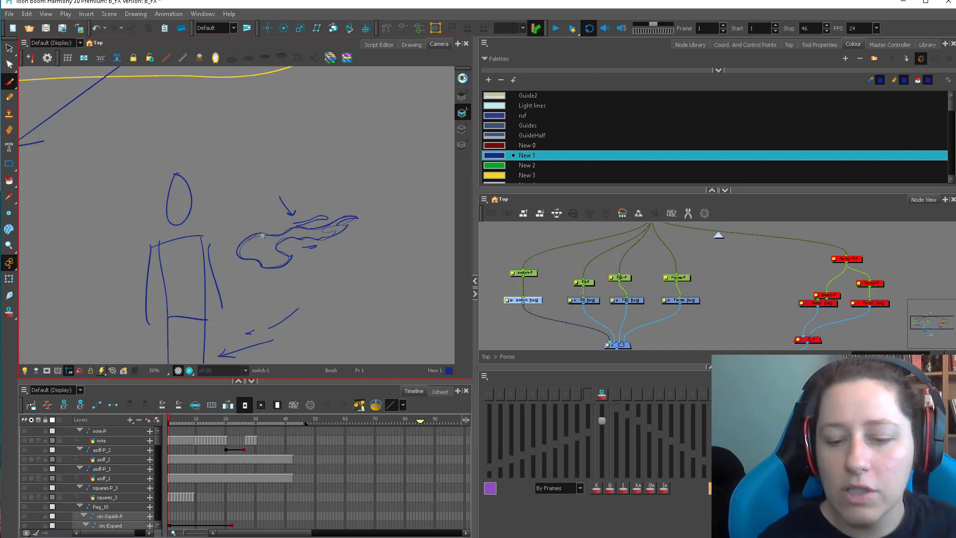
mouse_move(263, 259)
mouse_down()
mouse_move(280, 237)
mouse_move(327, 233)
mouse_up()
Draw an arrow pointing down at the perspective floor's back edge, between the small flame and the legs.
key(1)
key(space)
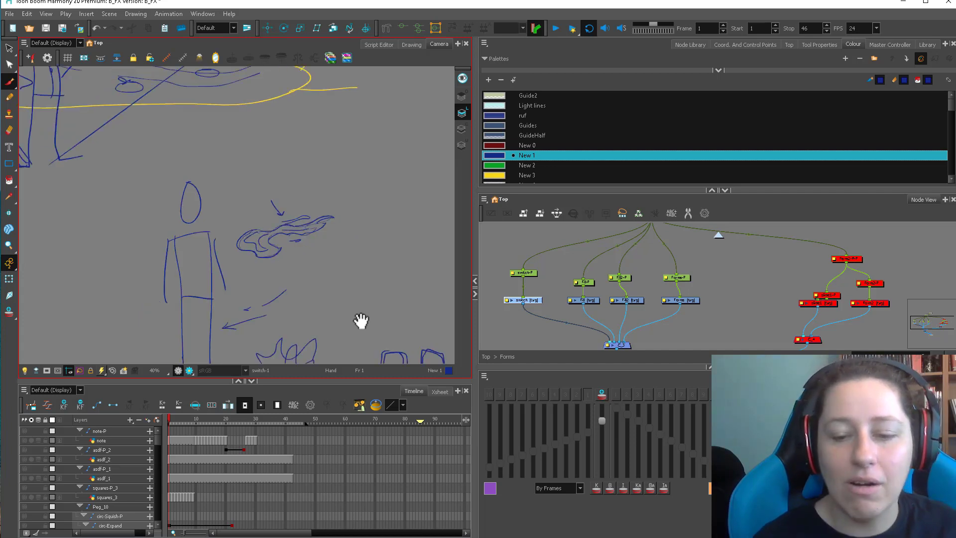
mouse_move(309, 309)
mouse_down()
mouse_move(303, 304)
mouse_move(329, 280)
mouse_move(340, 193)
mouse_up()
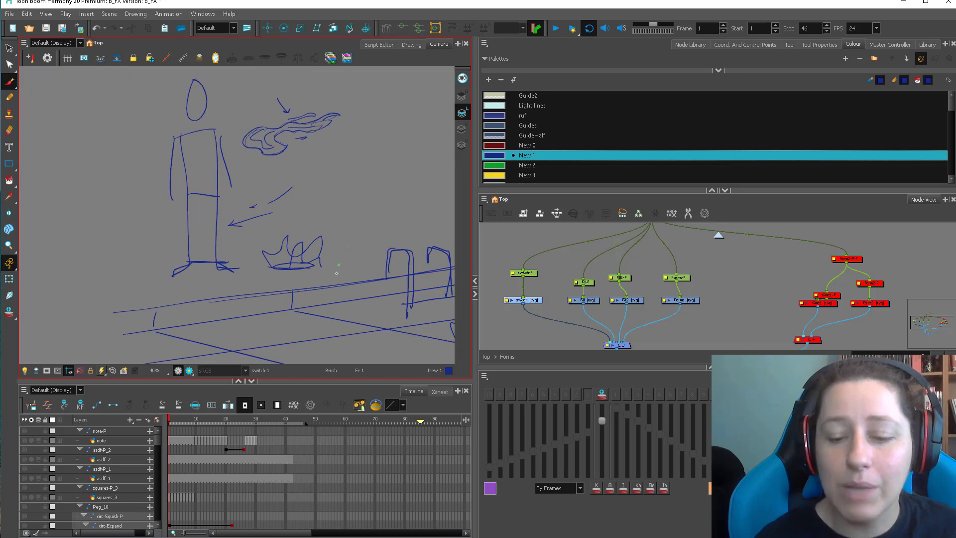
drag(342, 263, 353, 299)
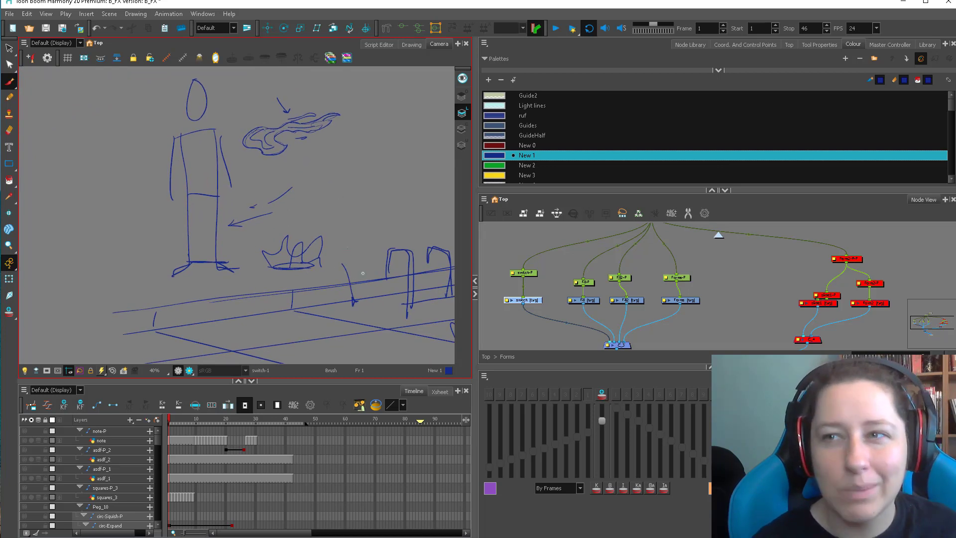
key(1)
drag(322, 278, 327, 302)
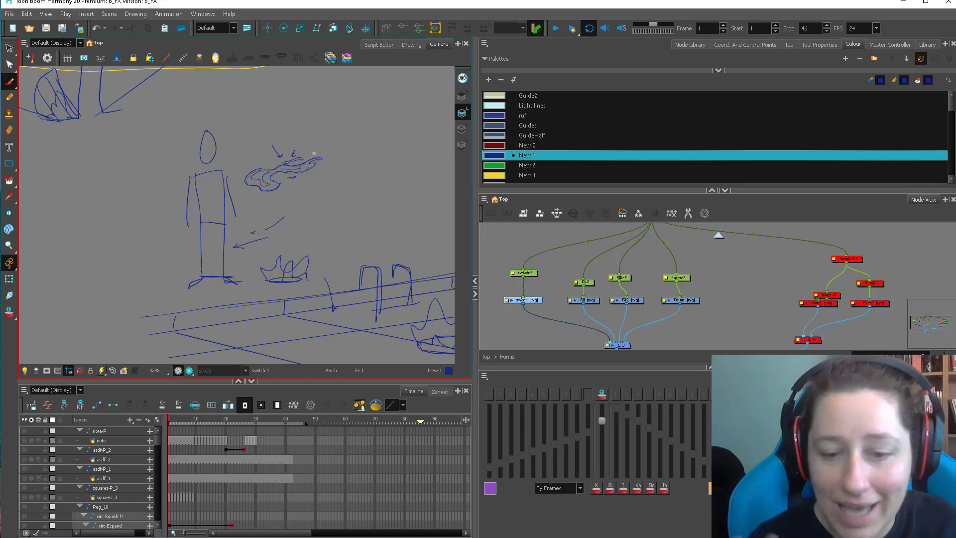
Draw a flame ring around an oval base on the figure's other side and an arrow pointing at the figure's waist.
drag(288, 294, 368, 280)
mouse_move(216, 251)
mouse_down()
mouse_move(216, 284)
mouse_move(201, 221)
mouse_move(234, 244)
mouse_up()
drag(177, 271, 243, 271)
key(1)
drag(331, 283, 310, 302)
drag(206, 236, 238, 238)
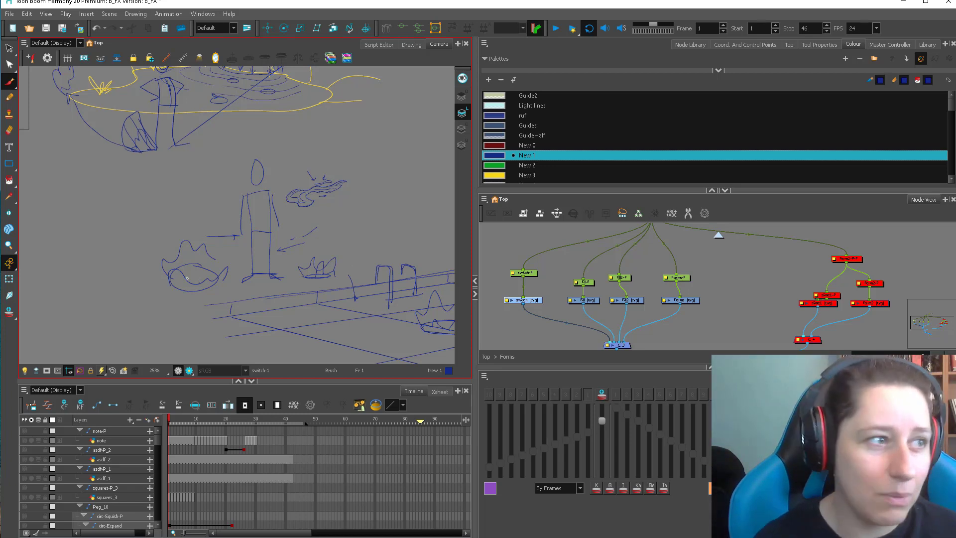
drag(270, 219, 288, 239)
Return to the sphere and cube guides and scrub the water animation to frame 39.
key(1)
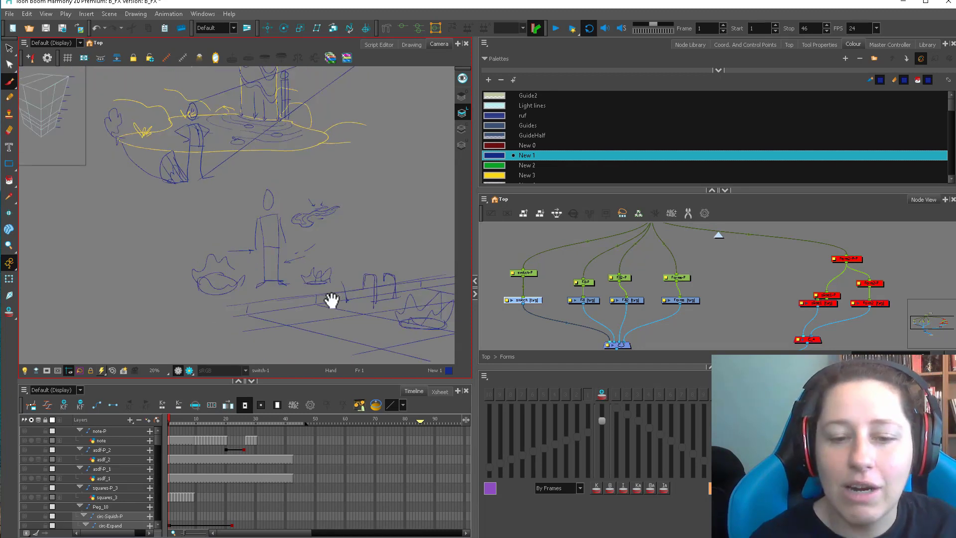
drag(328, 276, 348, 292)
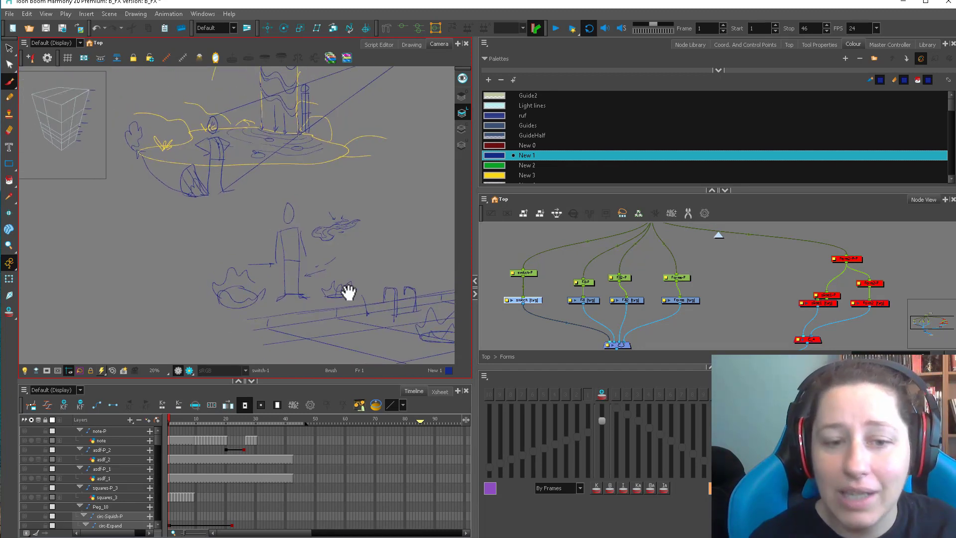
key(1)
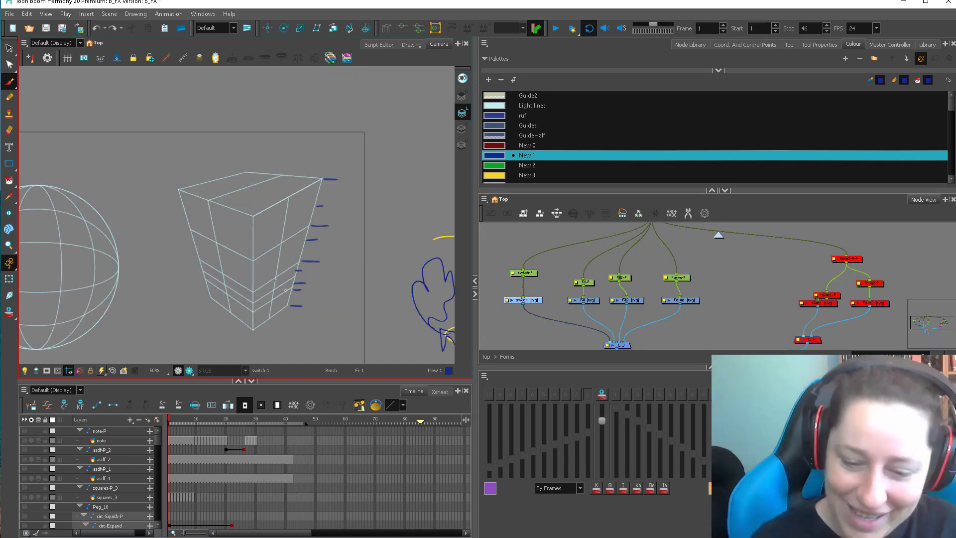
drag(206, 418, 282, 407)
key(1)
key(1)
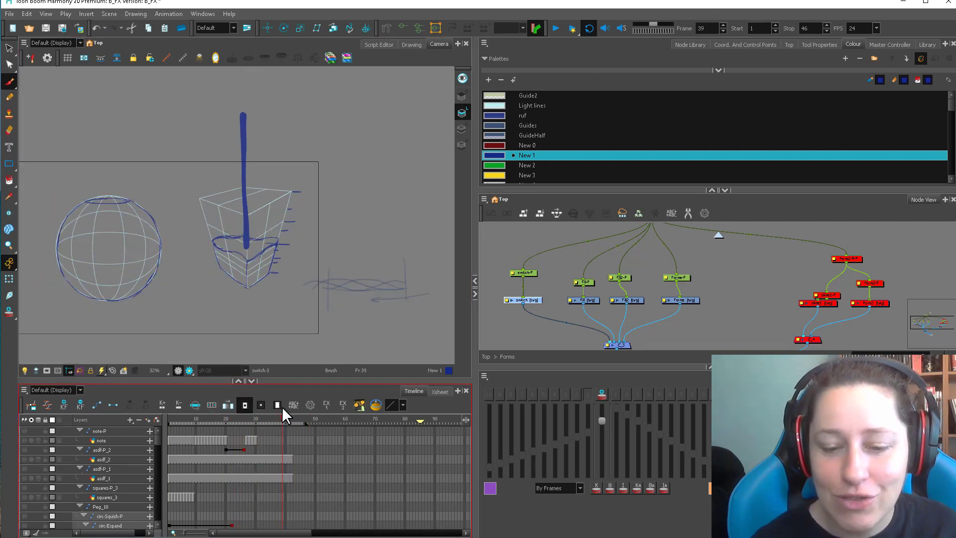
Sketch a tapering box in perspective below the cube guide, with slanted hatch lines on one side face.
drag(300, 298, 342, 317)
drag(255, 322, 306, 347)
drag(344, 317, 306, 347)
drag(318, 344, 318, 321)
drag(254, 301, 279, 372)
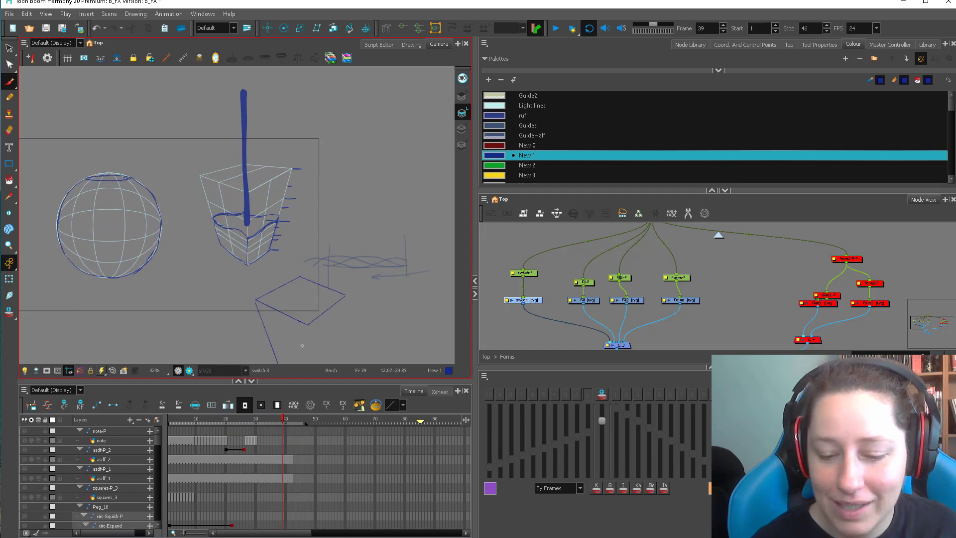
mouse_move(307, 326)
mouse_down()
mouse_move(308, 369)
mouse_move(326, 305)
mouse_up()
mouse_move(343, 260)
mouse_down()
mouse_move(335, 302)
mouse_move(312, 338)
mouse_up()
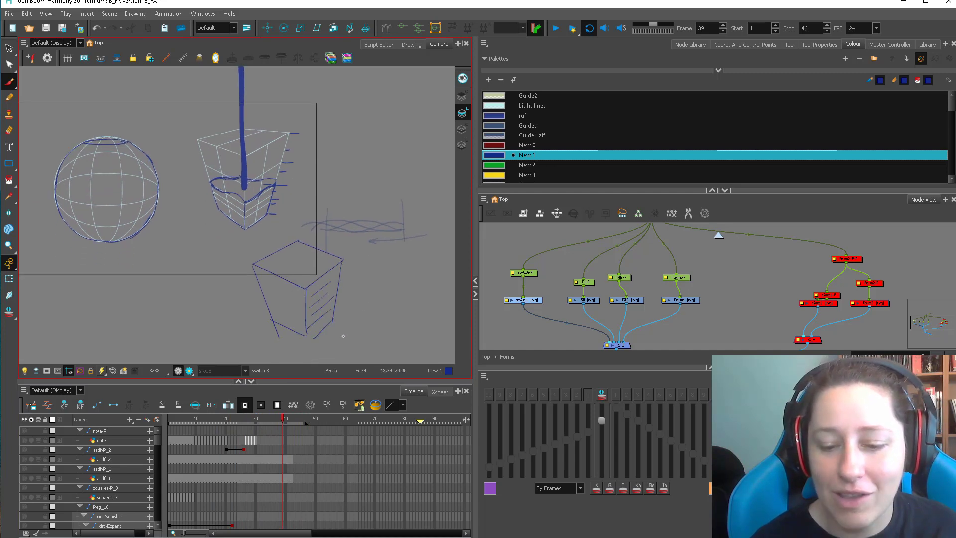
key(2)
drag(342, 343, 341, 356)
Scrub through the cube's water animation, switch to colour New 3, and draw yellow wave curves on the cube's side face.
key(2)
key(2)
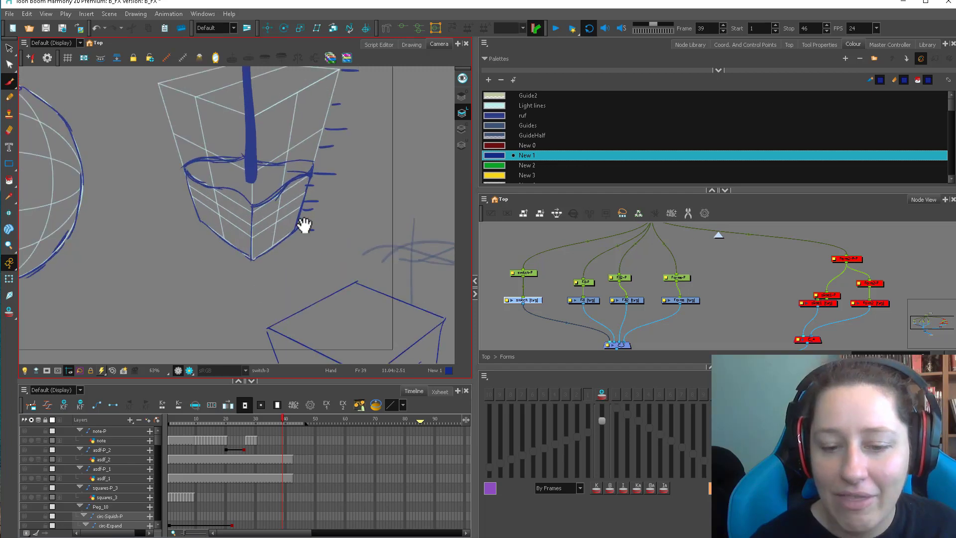
drag(304, 225, 295, 289)
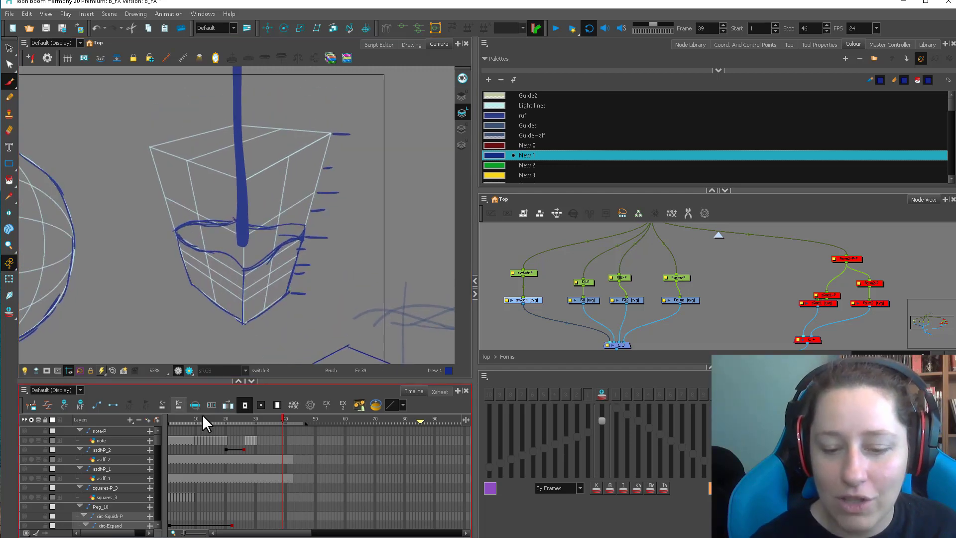
mouse_move(202, 414)
mouse_down()
mouse_move(291, 402)
mouse_move(273, 406)
mouse_up()
click(513, 176)
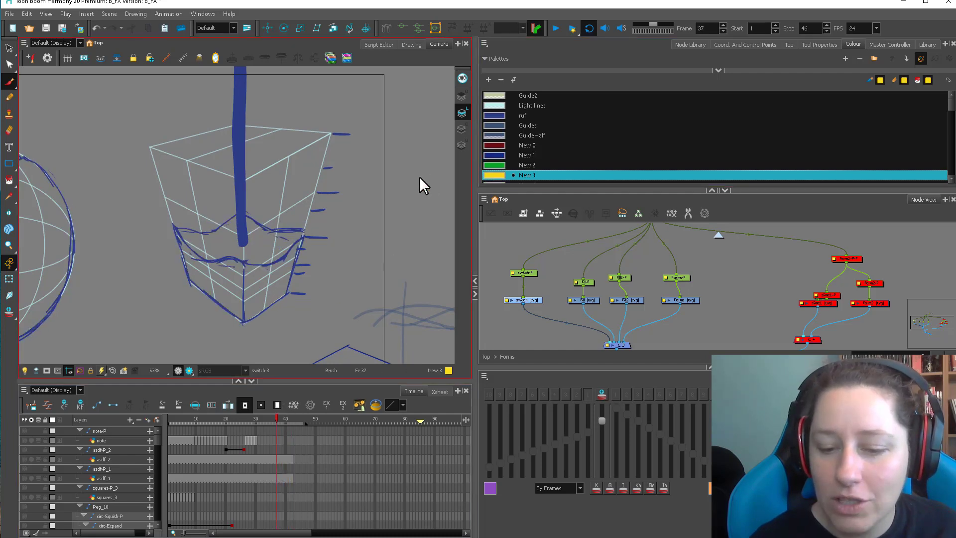
drag(302, 238, 245, 264)
mouse_move(247, 274)
mouse_down()
mouse_move(291, 265)
mouse_move(246, 286)
mouse_up()
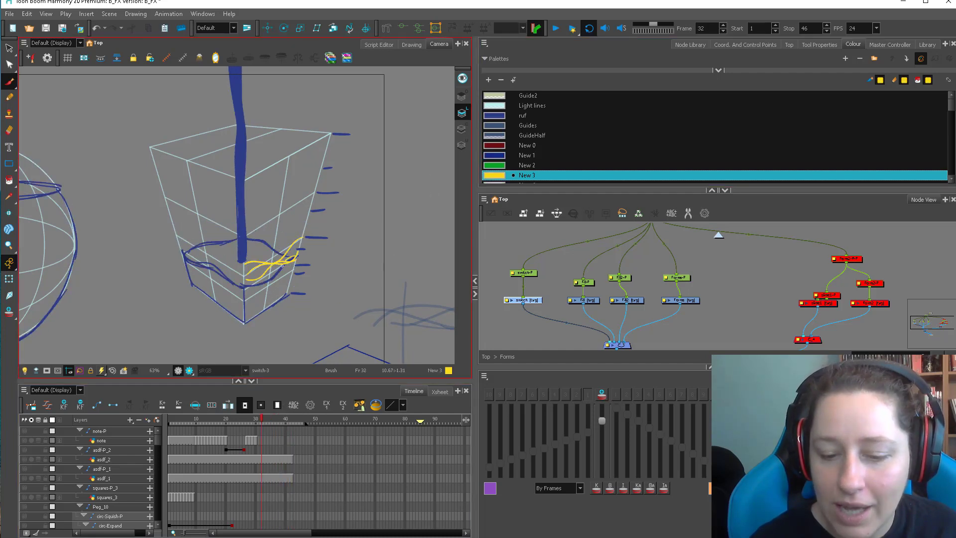
Draw a cycle of overlapping yellow wave lines beside the cube, with an arrow beneath showing the travel direction.
drag(395, 285, 229, 322)
drag(258, 232, 396, 228)
drag(397, 225, 361, 222)
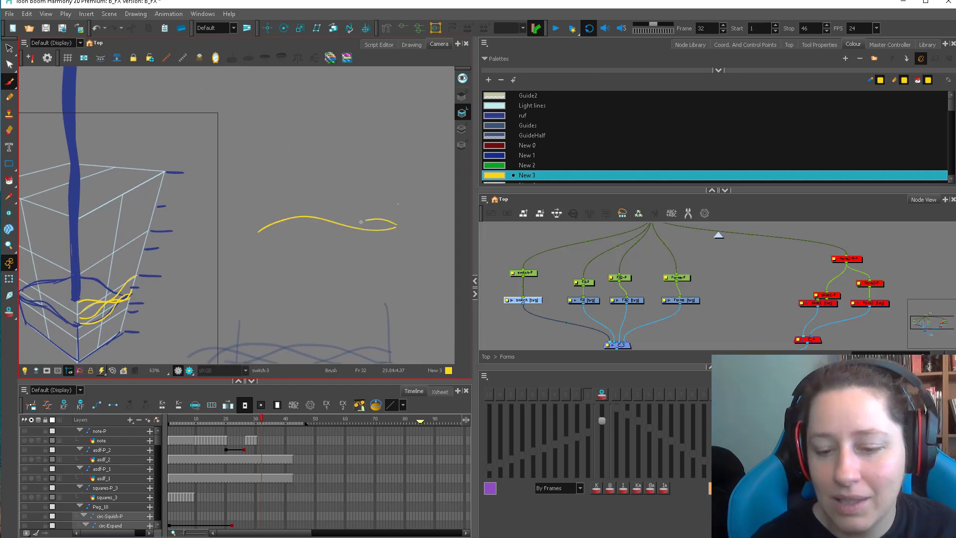
key(ctrl+z)
mouse_move(257, 229)
mouse_down()
mouse_move(306, 219)
mouse_move(364, 226)
mouse_up()
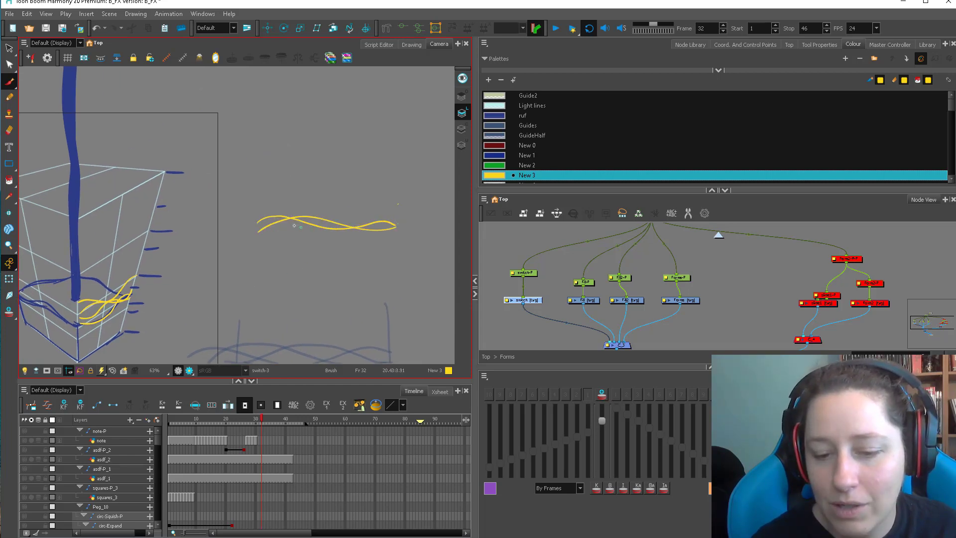
drag(254, 219, 386, 229)
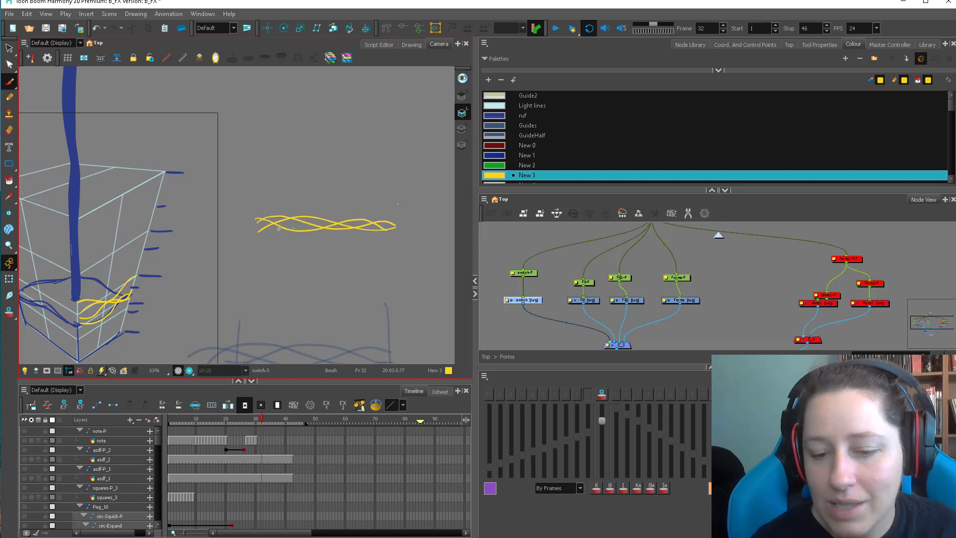
mouse_move(269, 229)
mouse_down()
mouse_move(411, 214)
mouse_move(312, 240)
mouse_up()
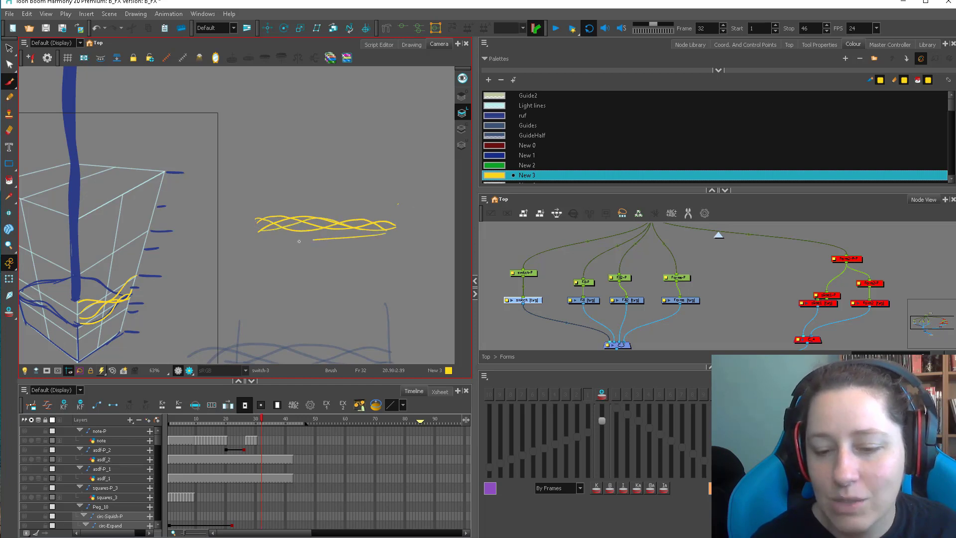
Draw a second, looser set of yellow wave curves above the overlapping wave cycle.
mouse_move(377, 162)
mouse_down()
mouse_move(290, 182)
mouse_move(266, 176)
mouse_up()
drag(416, 168, 388, 170)
drag(327, 174, 351, 171)
Draw yellow foam curves where the poured stream meets the cube's water, checking them across the animation frames.
key(1)
drag(316, 264, 369, 238)
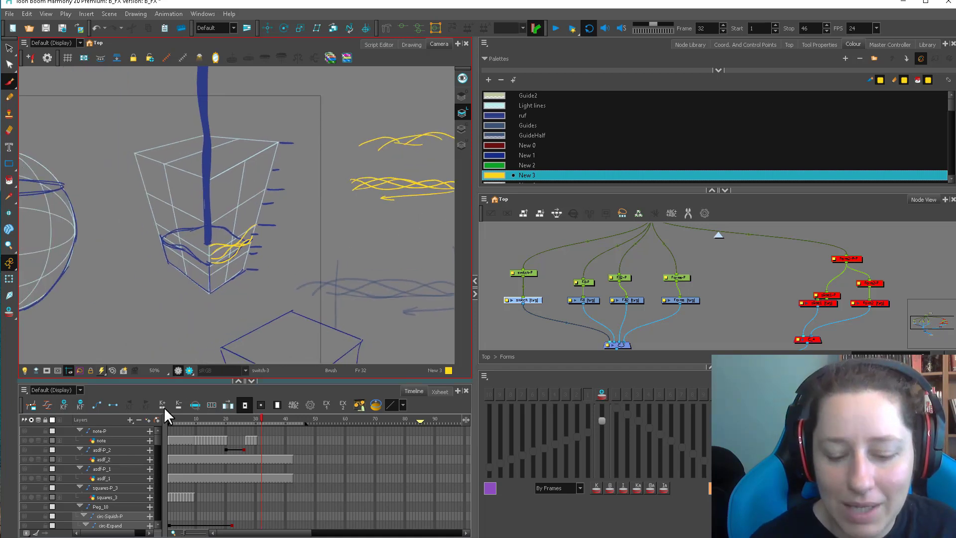
mouse_move(208, 419)
mouse_down()
mouse_move(198, 417)
mouse_move(279, 424)
mouse_move(361, 408)
mouse_move(227, 421)
mouse_move(318, 404)
mouse_move(258, 421)
mouse_up()
scroll(284, 270, up, 1)
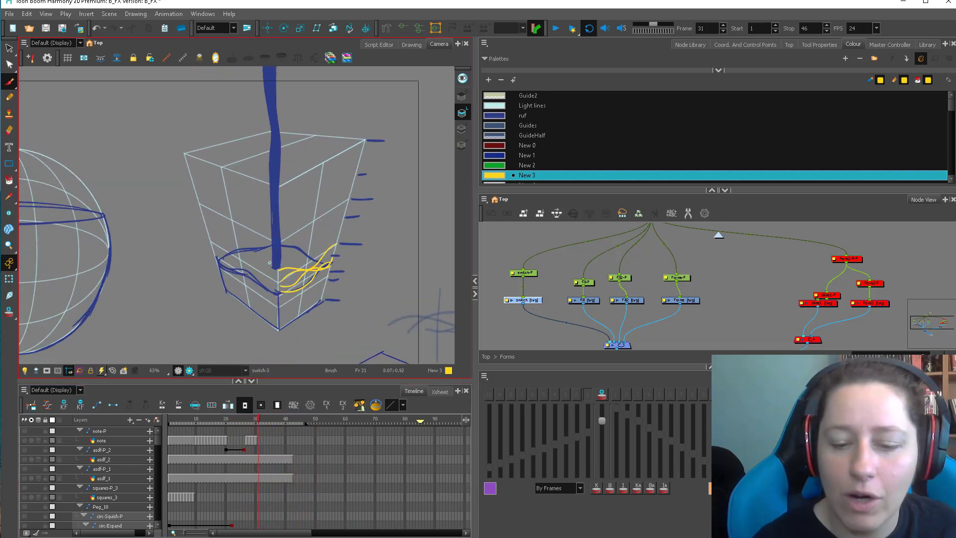
key(period)
key(period)
key(period)
key(period)
key(period)
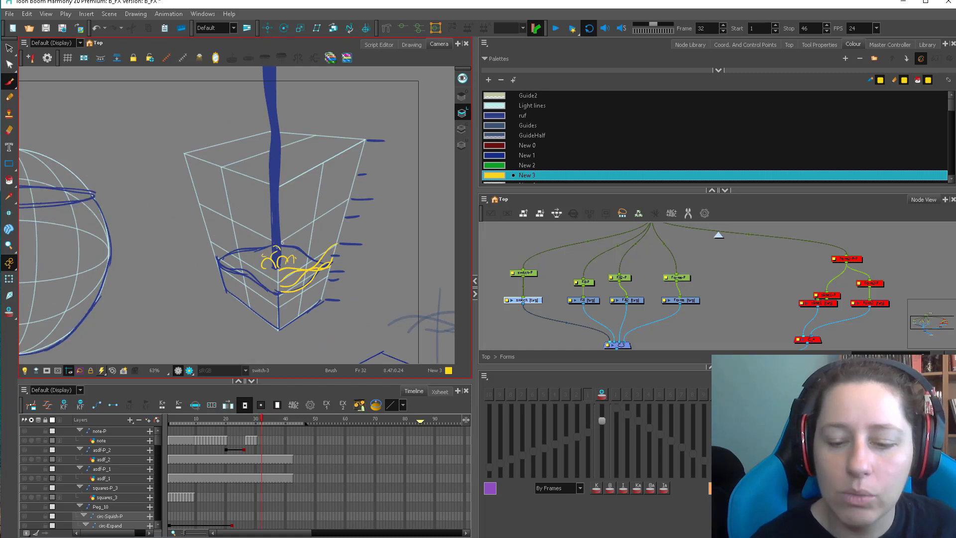
key(period)
key(period)
key(period)
key(period)
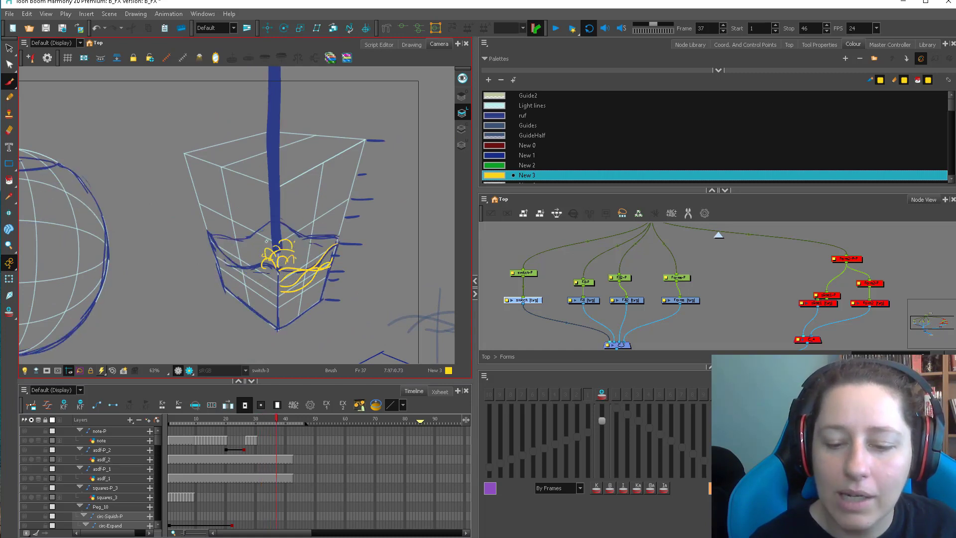
Remove the yellow wave and foam strokes from the cube and go to frame 35.
mouse_move(277, 415)
mouse_down()
mouse_move(240, 420)
mouse_move(307, 416)
mouse_move(238, 420)
mouse_move(271, 418)
mouse_up()
key(alt+s)
scroll(277, 281, down, 1)
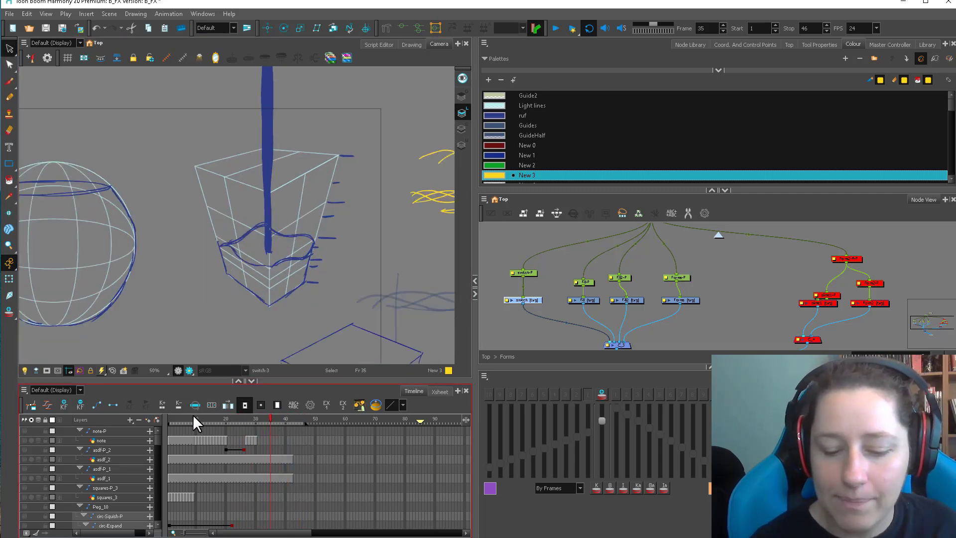
Sketch a tapered yellow box in perspective on frame 51, beside the cube with the poured water.
mouse_move(193, 416)
mouse_down()
mouse_move(303, 412)
mouse_move(291, 415)
mouse_up()
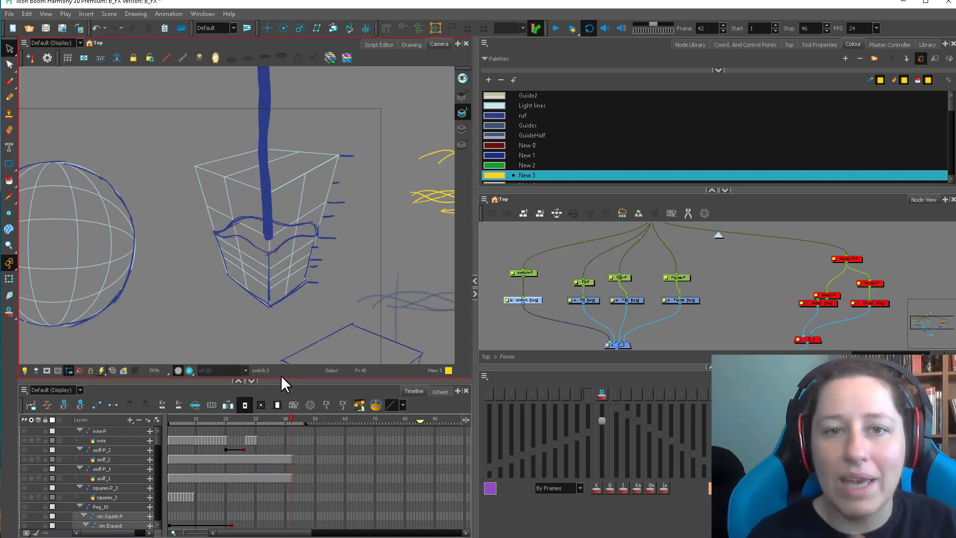
key(alt+b)
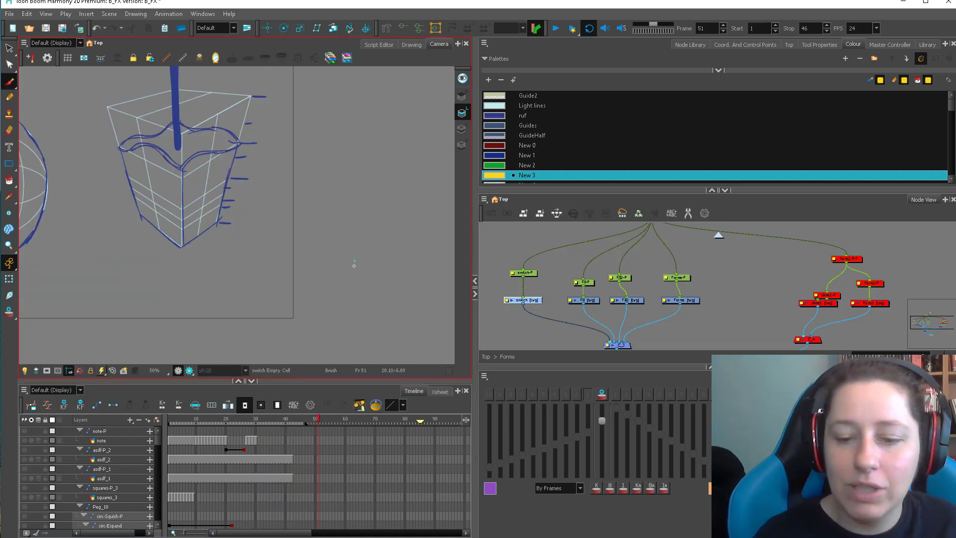
scroll(351, 263, down, 1)
drag(337, 240, 336, 298)
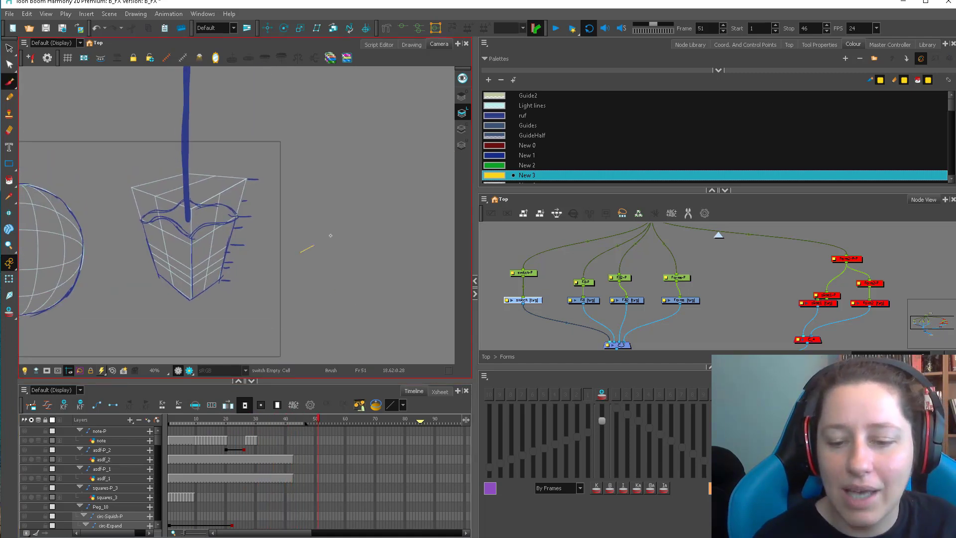
mouse_move(330, 235)
mouse_down()
mouse_move(342, 279)
mouse_move(332, 317)
mouse_up()
mouse_move(299, 252)
mouse_down()
mouse_move(299, 349)
mouse_move(340, 317)
mouse_move(256, 233)
mouse_up()
drag(350, 223, 314, 215)
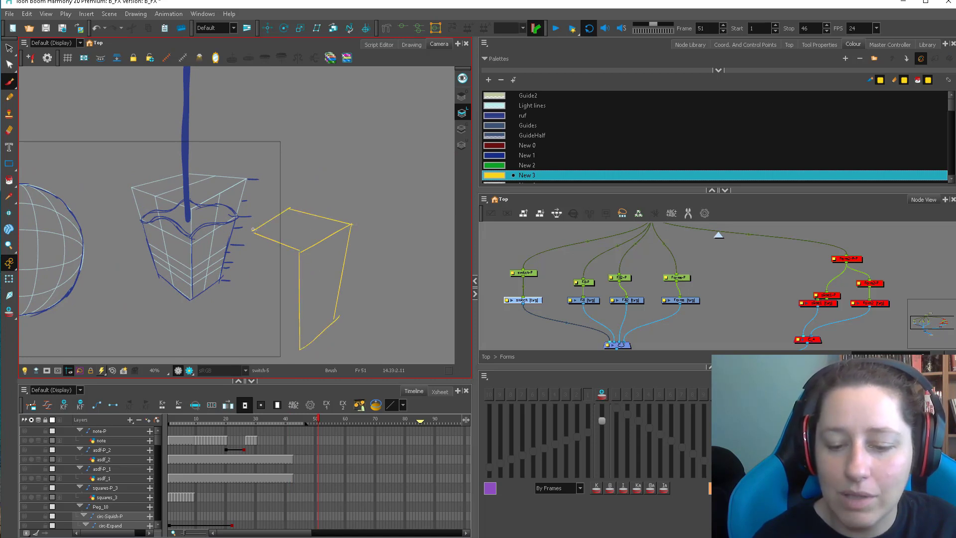
mouse_move(252, 231)
mouse_down()
mouse_move(268, 329)
mouse_move(303, 353)
mouse_up()
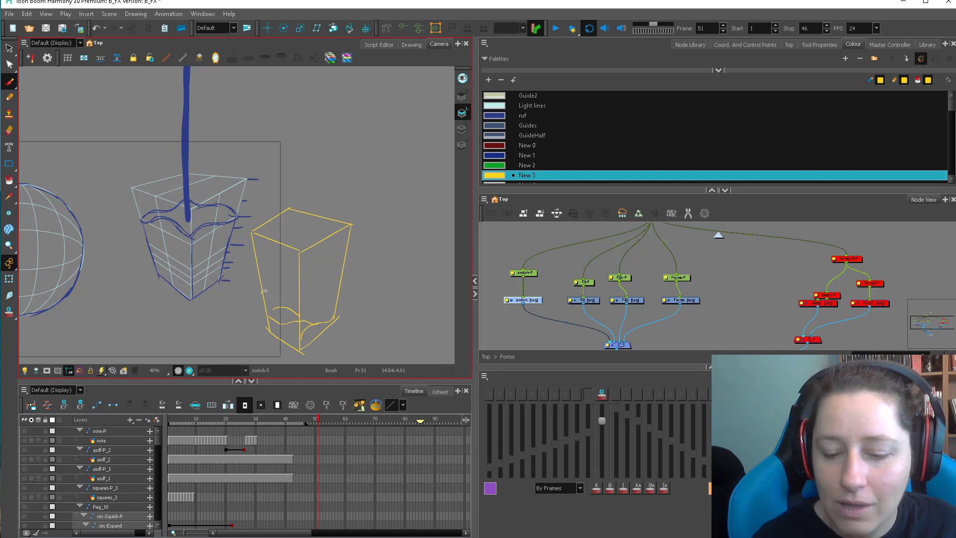
Draw yellow wave curves climbing the lower sides of the box, and trace their sweep with a blue curve in colour New 1.
drag(265, 291, 308, 327)
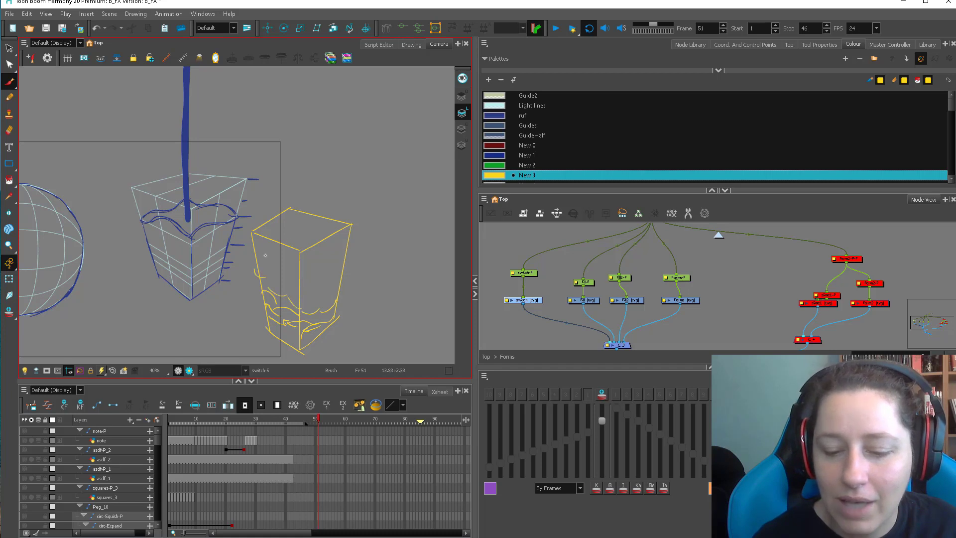
key(2)
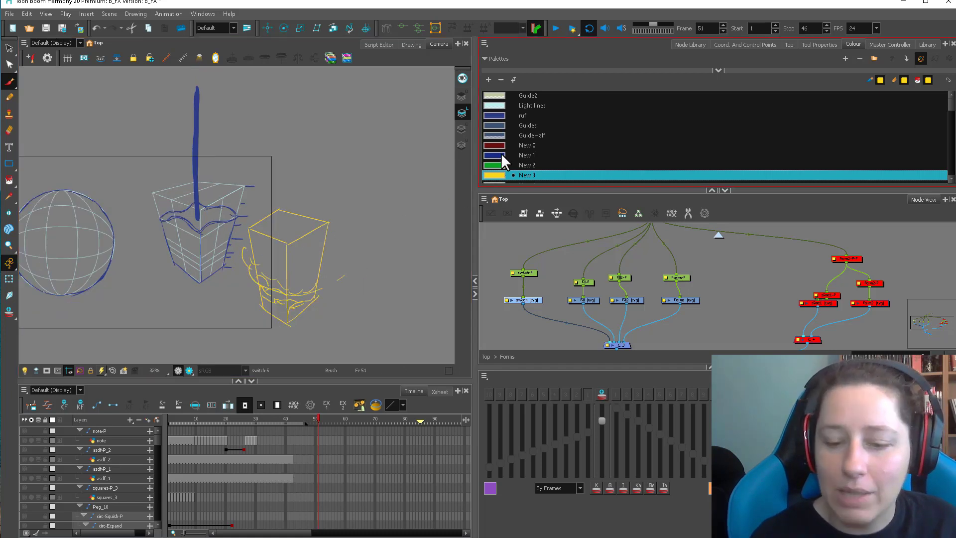
click(503, 157)
mouse_move(317, 295)
mouse_down()
mouse_move(250, 291)
mouse_move(244, 254)
mouse_up()
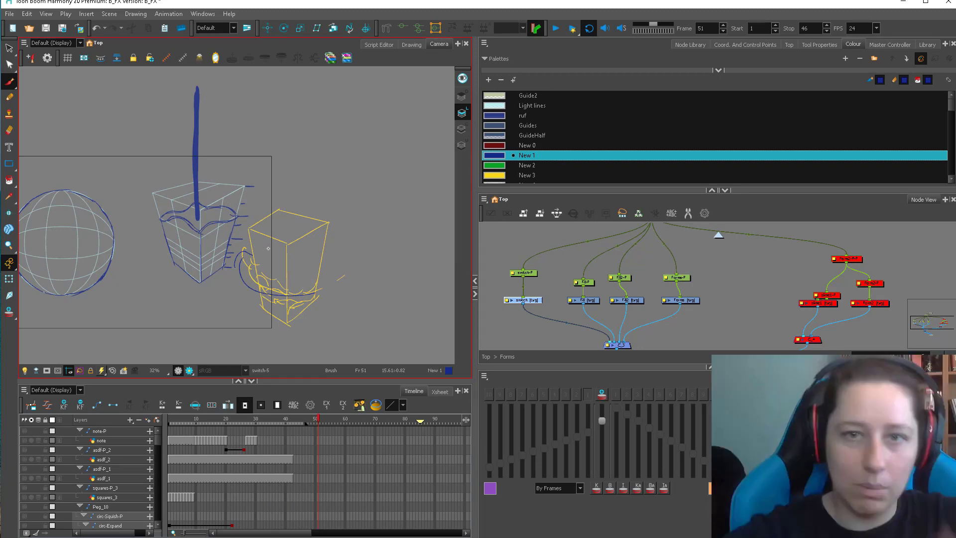
key(ctrl+a)
click(398, 277)
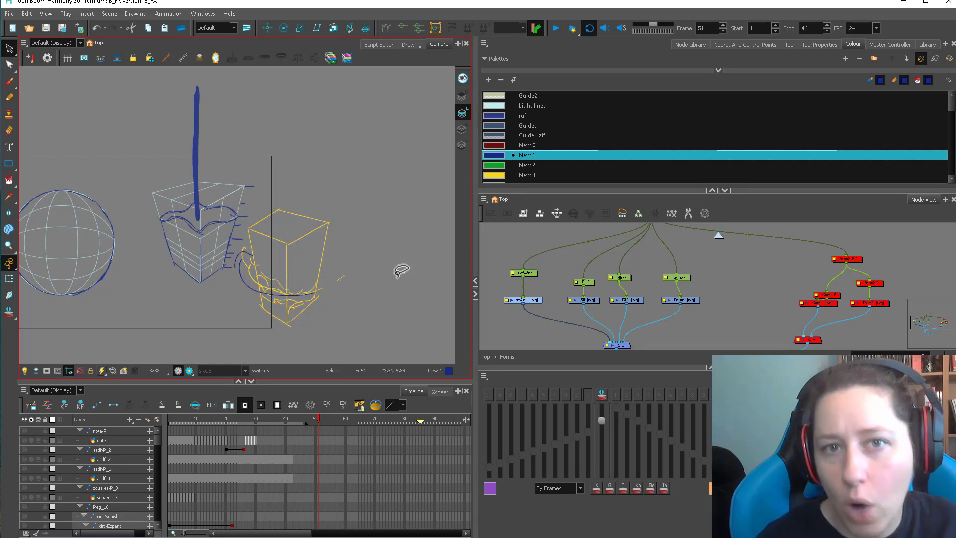
Sketch flattened blue ripple ellipses with a vertical stream line at their centre on frame 48, beside the cube.
mouse_move(203, 417)
mouse_down()
mouse_move(315, 413)
mouse_move(177, 437)
mouse_move(298, 428)
mouse_move(309, 418)
mouse_up()
key(alt+b)
drag(343, 292, 267, 311)
mouse_move(281, 200)
mouse_down()
mouse_move(277, 259)
mouse_move(324, 267)
mouse_move(296, 247)
mouse_move(234, 258)
mouse_move(284, 248)
mouse_up()
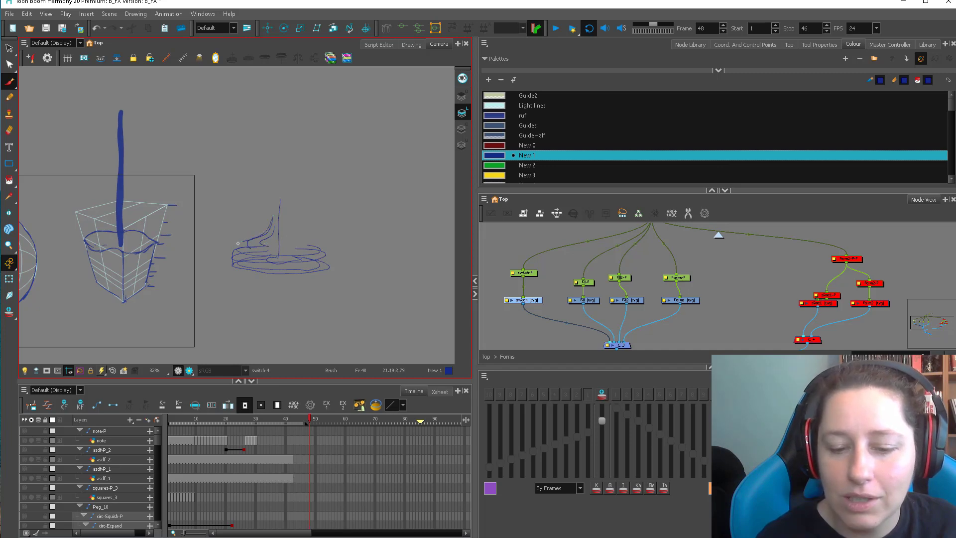
Draw blue splash curves flaring from the stream line down to both sides of the ripple ellipses.
drag(273, 213, 245, 249)
drag(285, 200, 294, 249)
drag(305, 235, 319, 253)
drag(284, 198, 311, 239)
Delete the ripple and splash sketch beside the cube and return to frame 1.
key(alt+s)
mouse_move(315, 180)
mouse_down()
mouse_move(294, 284)
mouse_move(344, 239)
mouse_up()
key(Delete)
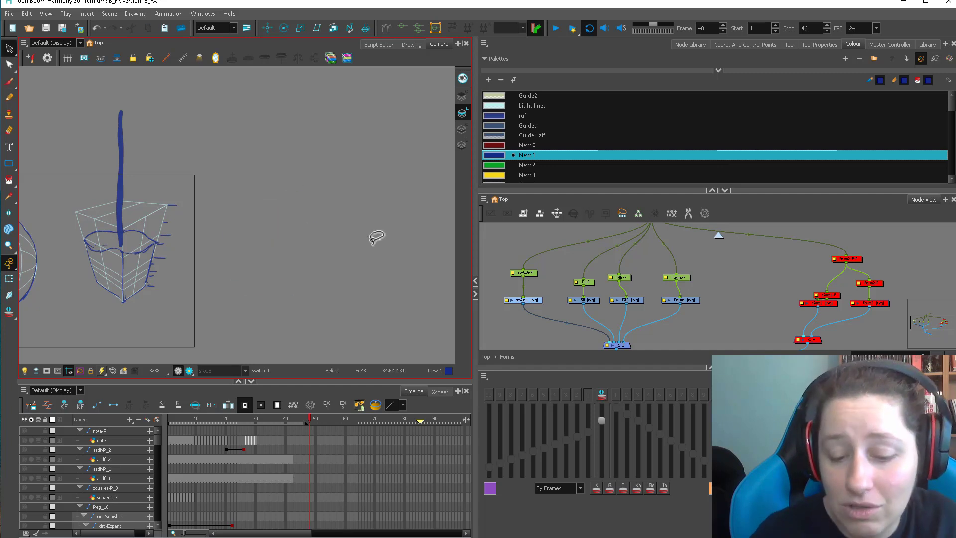
drag(293, 420, 122, 412)
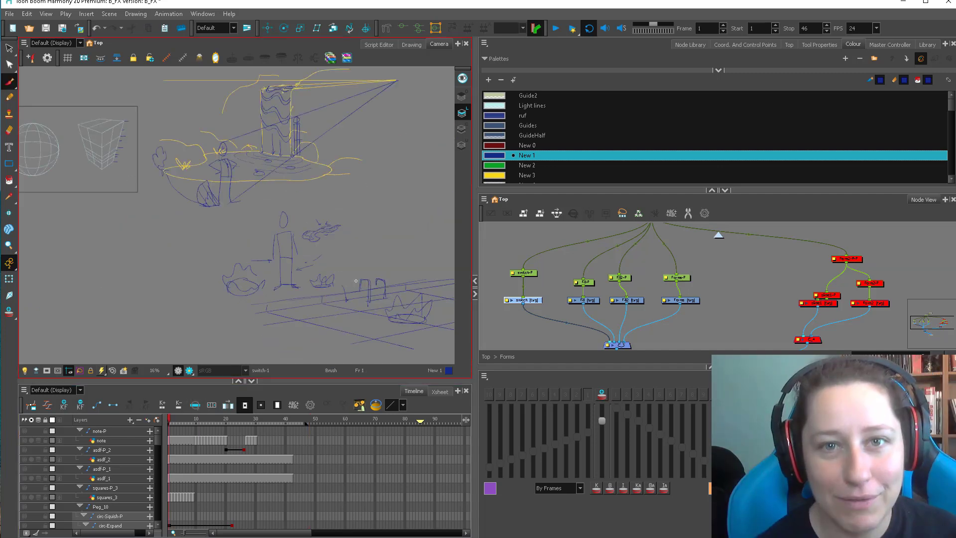